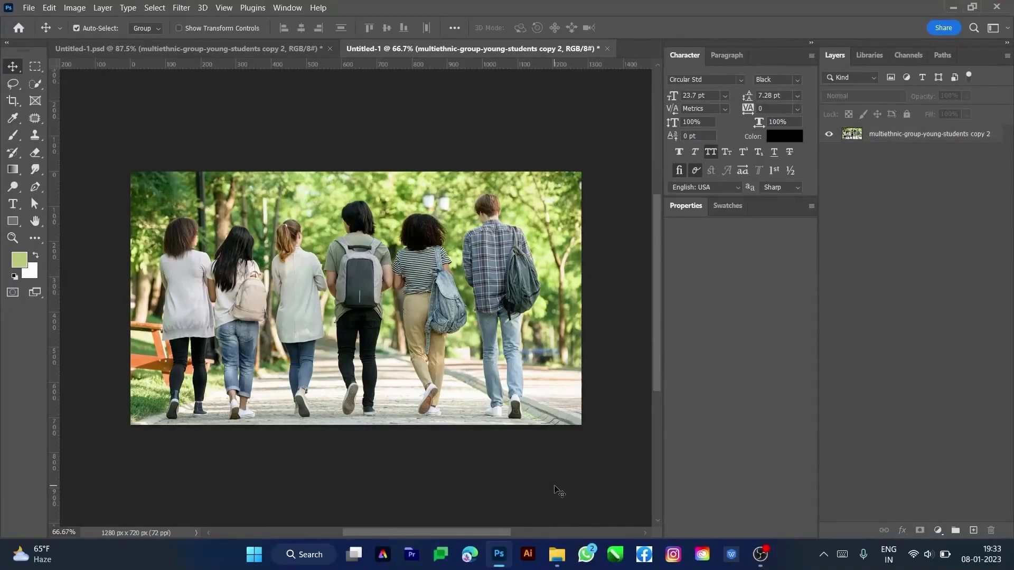
- Add a dark green Color Overlay to the students photo layer with Overlay blend mode at 100% opacity
{"action": "left_click", "coordinate": [516, 363]}
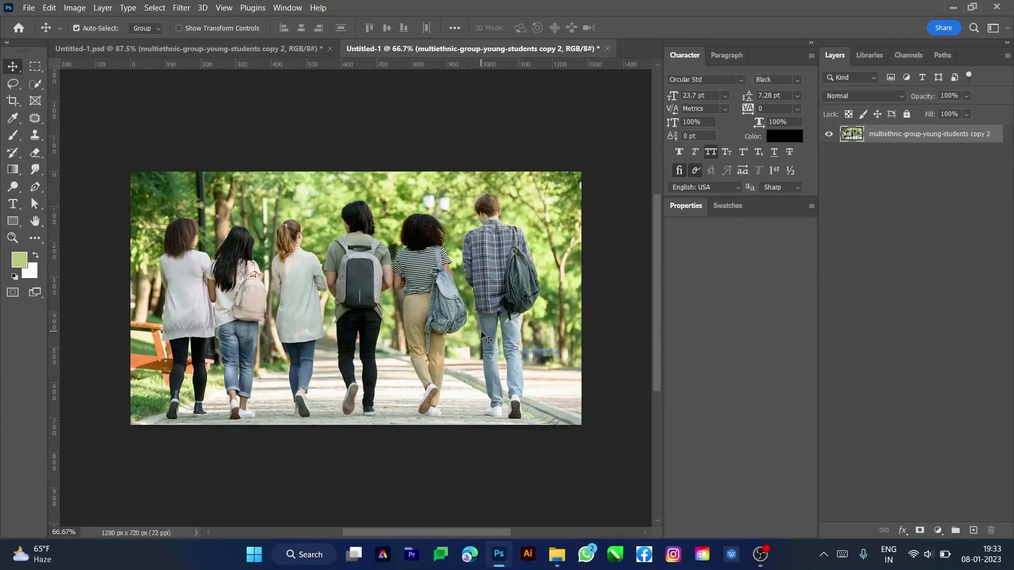
{"action": "left_click", "coordinate": [905, 531]}
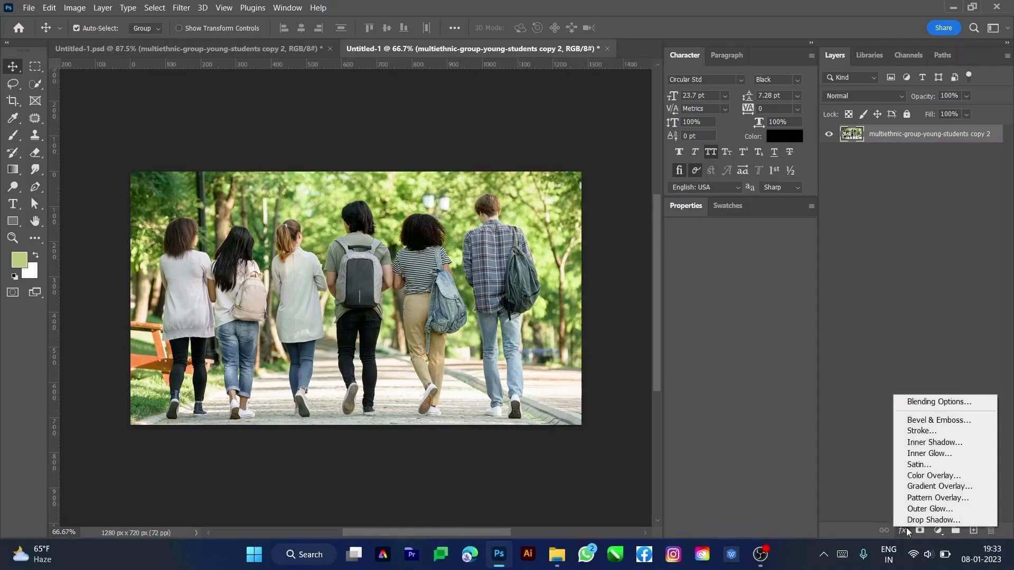
{"action": "left_click", "coordinate": [926, 480]}
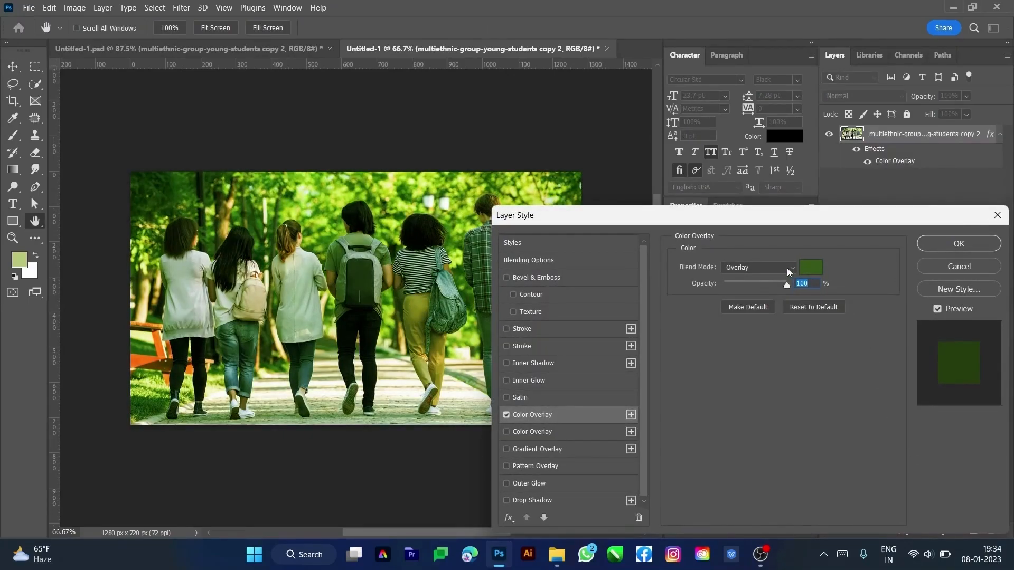
{"action": "left_click", "coordinate": [765, 270]}
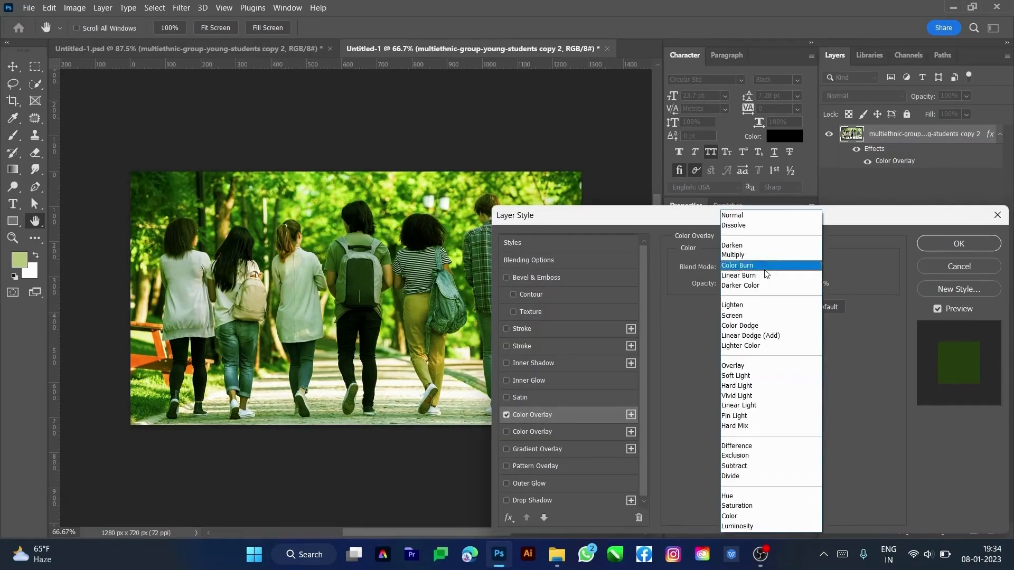
{"action": "left_click", "coordinate": [752, 369]}
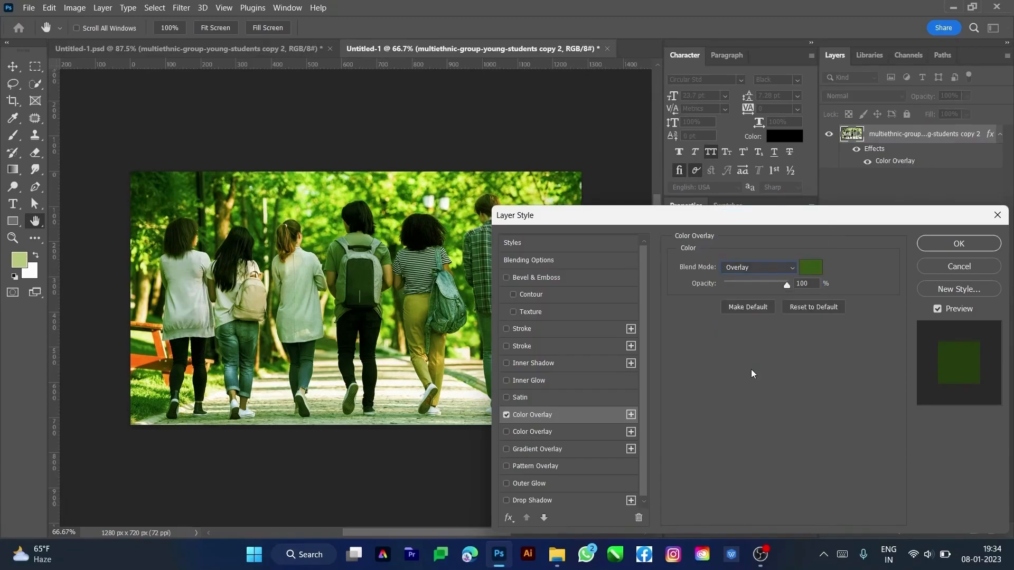
{"action": "left_click", "coordinate": [936, 248]}
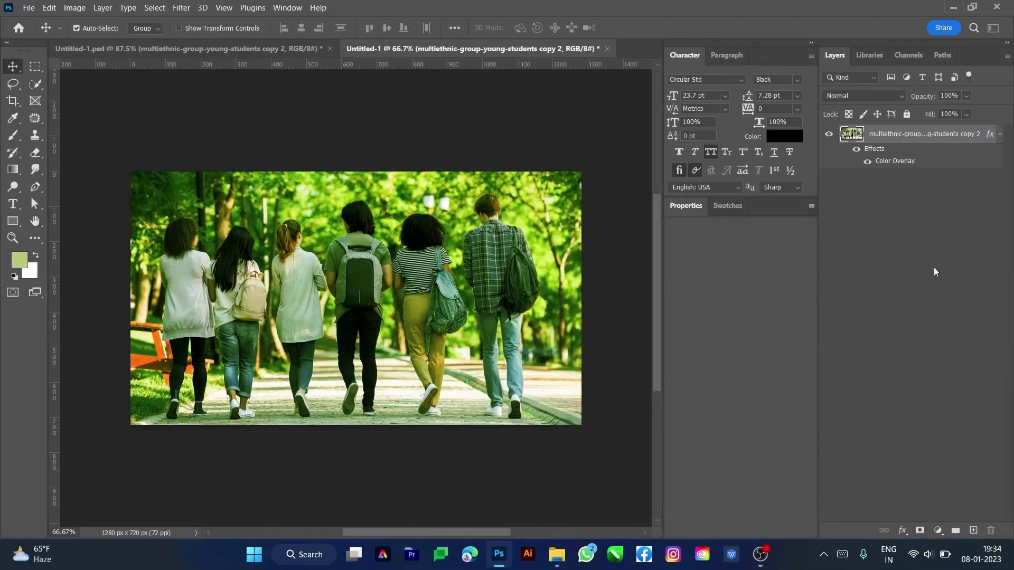
- Add a second Color Overlay to the photo layer in black, with Normal blend mode and 35% opacity
{"action": "left_click", "coordinate": [906, 535]}
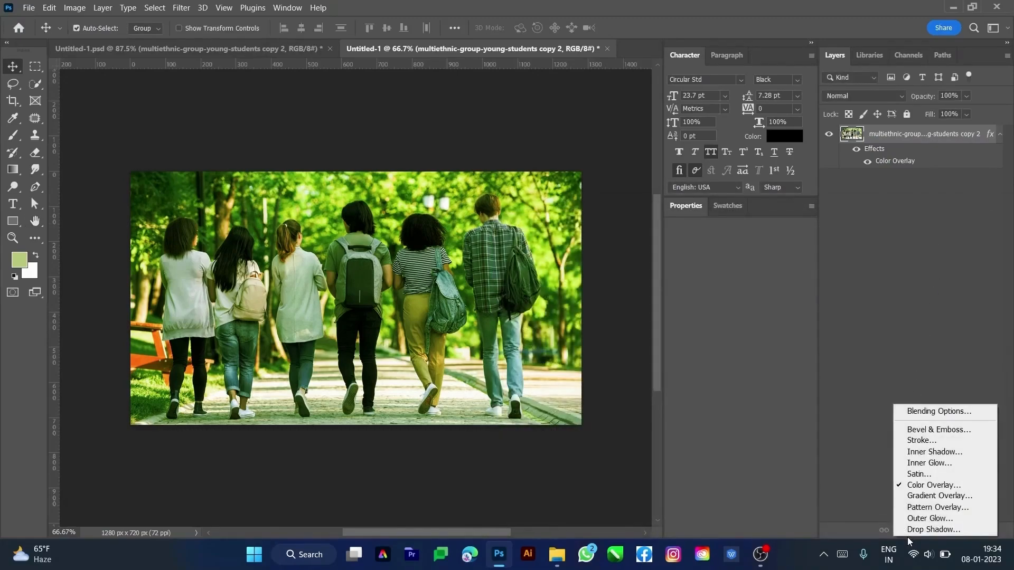
{"action": "left_click", "coordinate": [924, 484]}
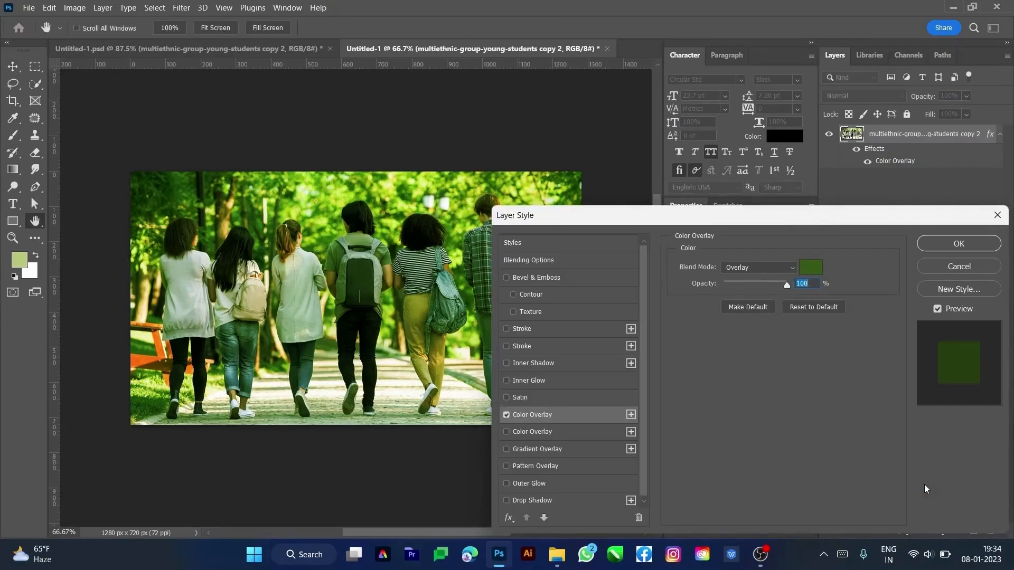
{"action": "left_click", "coordinate": [602, 437]}
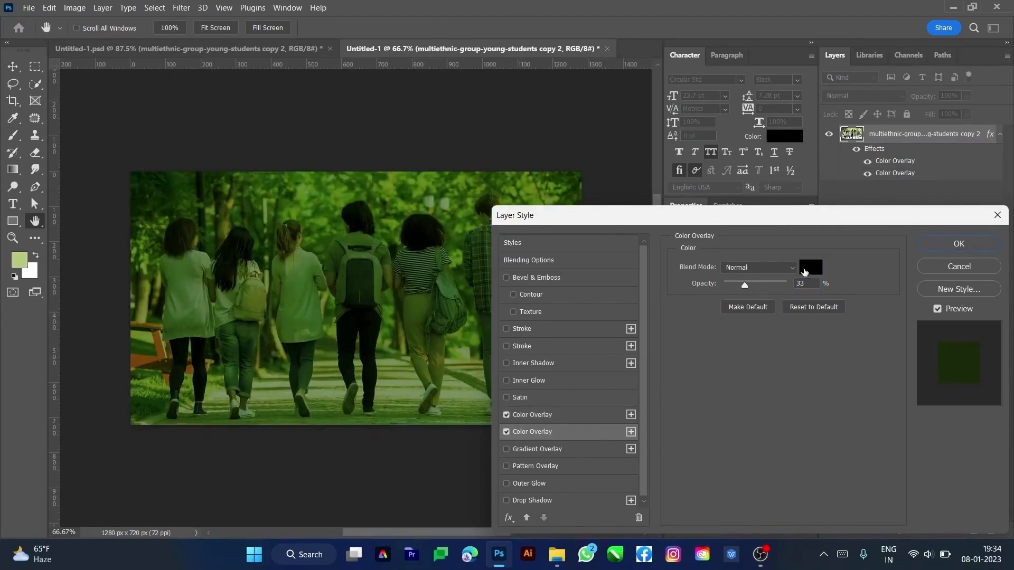
{"action": "left_click", "coordinate": [811, 268]}
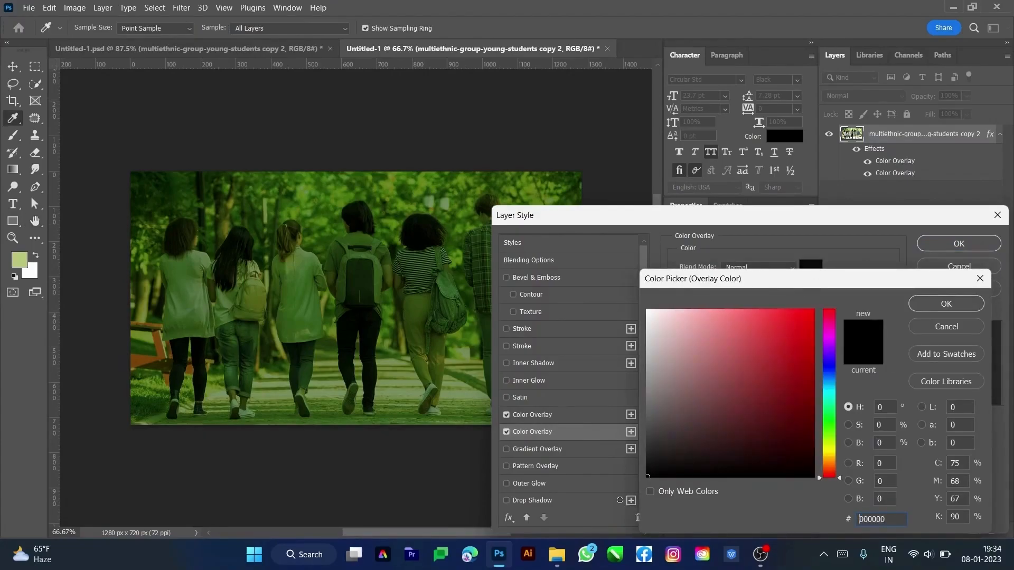
{"action": "key", "text": "Return"}
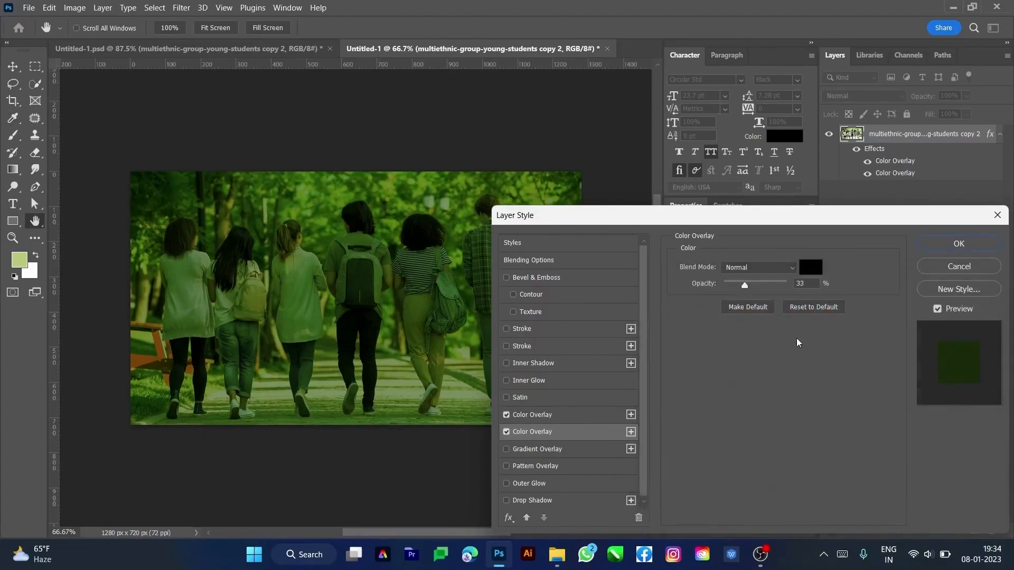
{"action": "left_click", "coordinate": [804, 283]}
{"action": "type", "text": "35"}
{"action": "key", "text": "Return"}
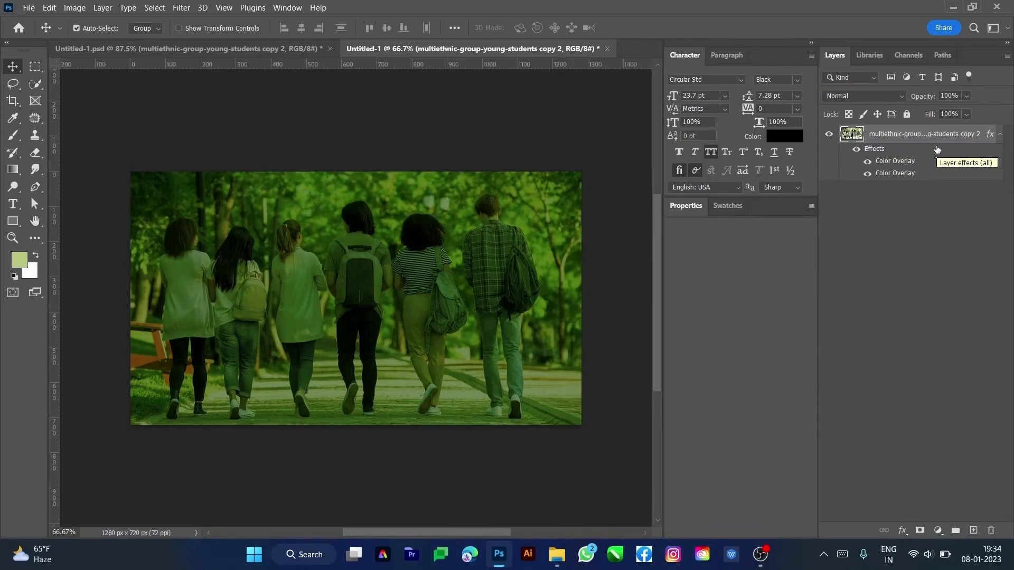
- Create a black rectangle shape 310 px wide and 515 px high over the photo
{"action": "key", "text": "u"}
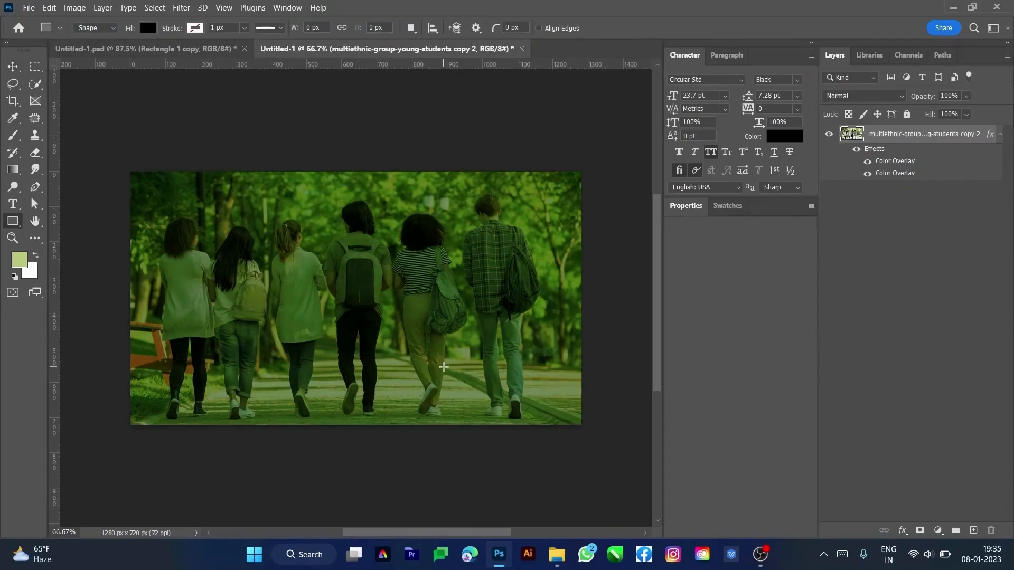
{"action": "left_click", "coordinate": [369, 268]}
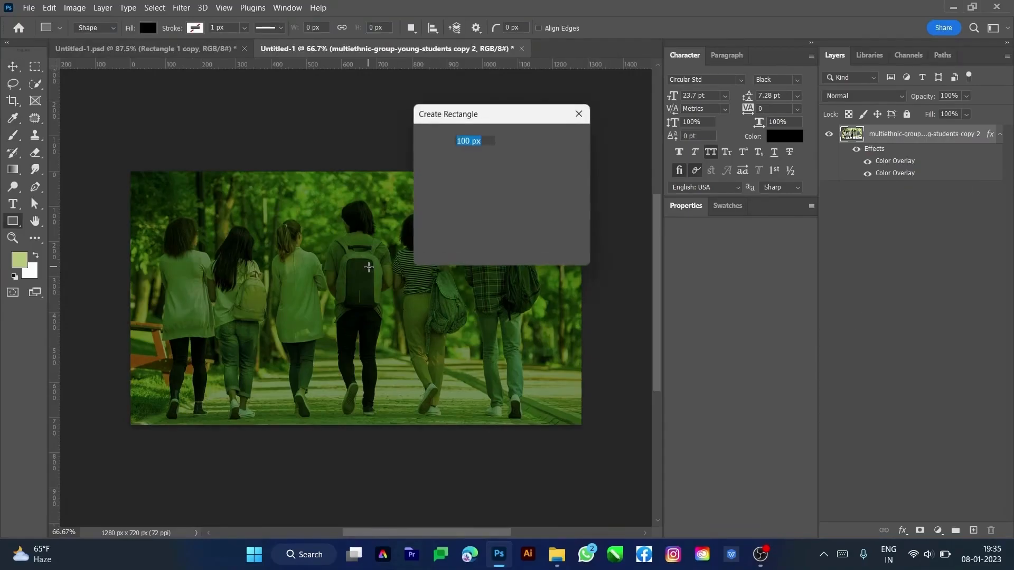
{"action": "type", "text": "3"}
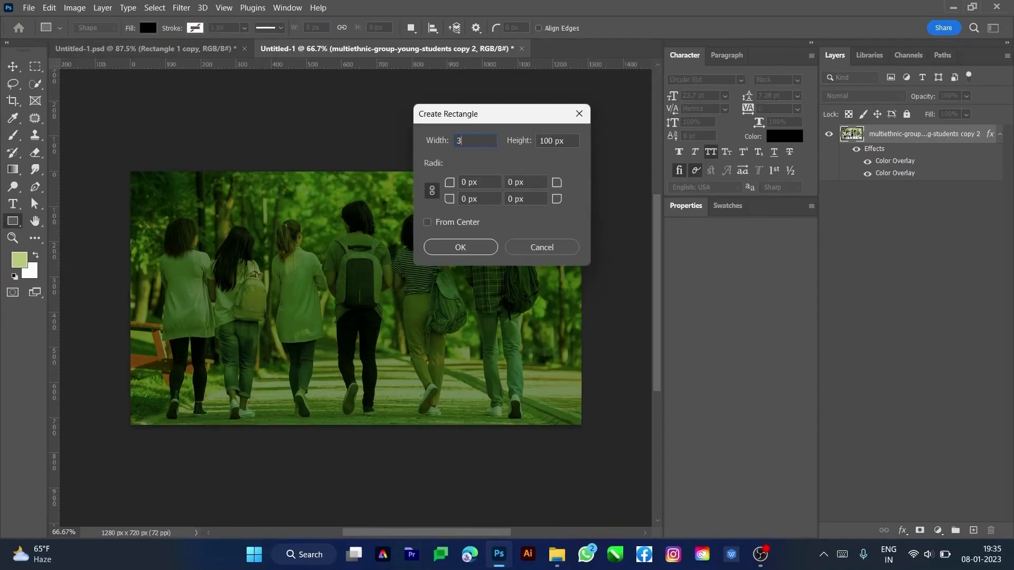
{"action": "type", "text": "11"}
{"action": "key", "text": "BackSpace"}
{"action": "type", "text": "0"}
{"action": "key", "text": "Tab"}
{"action": "type", "text": "515"}
{"action": "key", "text": "Return"}
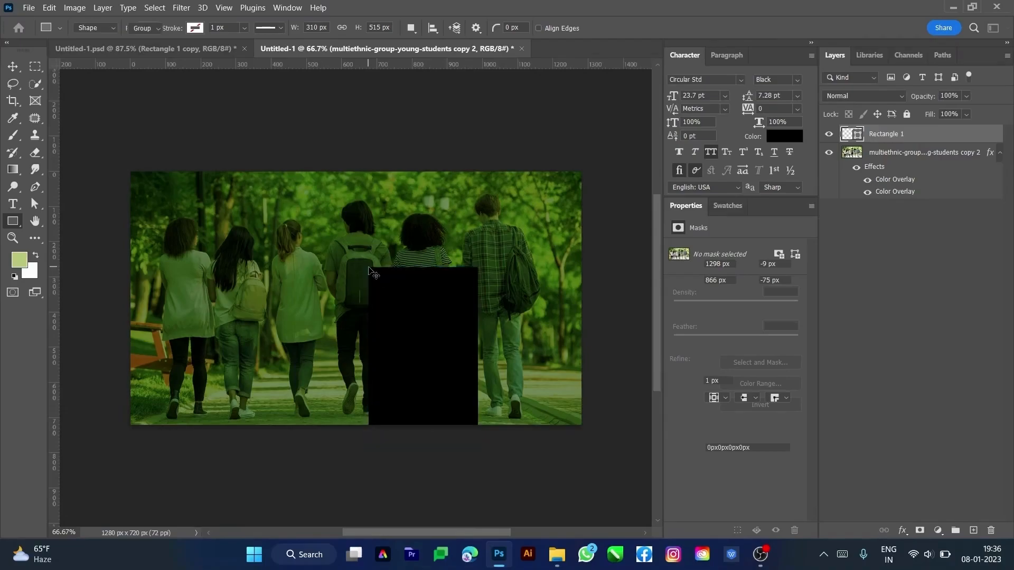
- Move the black rectangle over the middle student, to about X 496 px and Y 52 px
{"action": "key", "text": "v"}
{"action": "key", "text": "ctrl"}
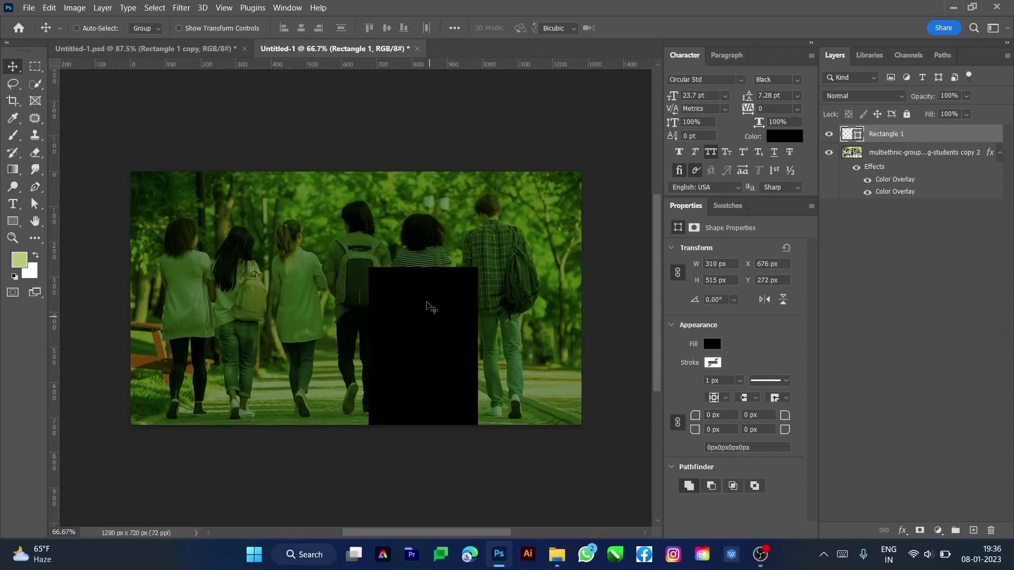
{"action": "key", "text": "ctrl+t"}
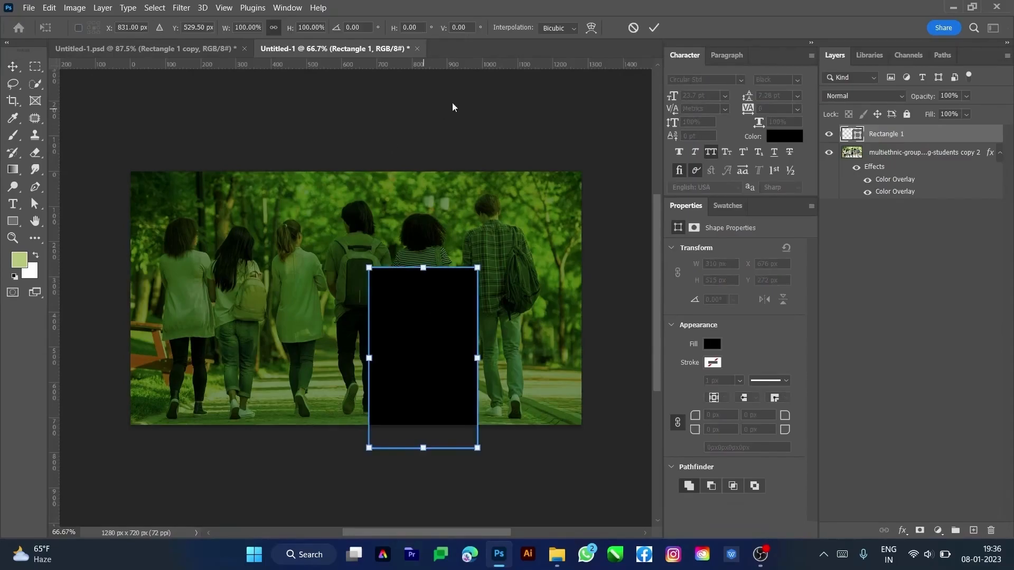
{"action": "key", "text": "shift+Up"}
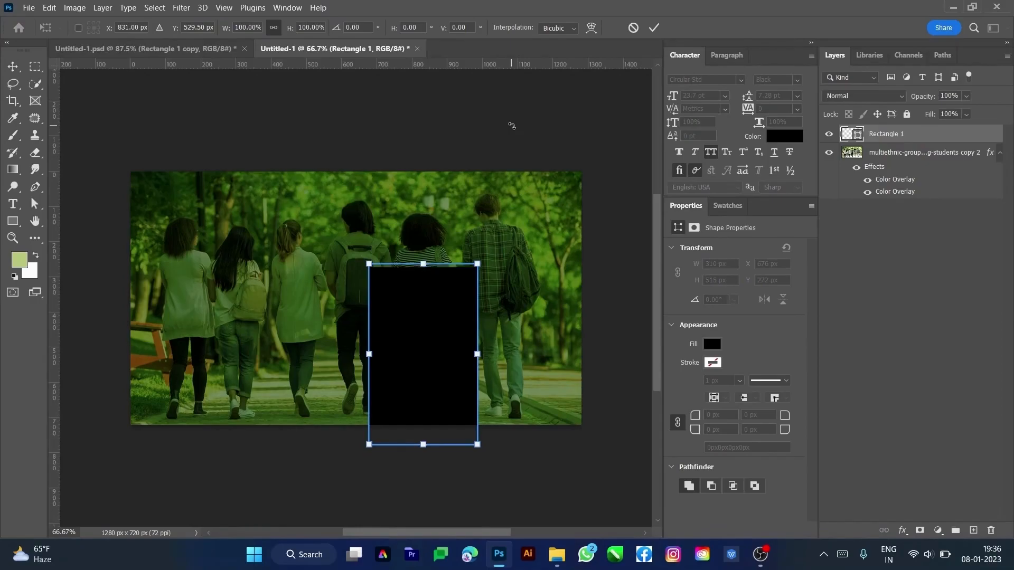
{"action": "key", "text": "shift+Up"}
{"action": "key", "text": "shift+Up"}
{"action": "key", "text": "shift+Up"}
{"action": "key", "text": "shift+Up"}
{"action": "key", "text": "shift+Up"}
{"action": "key", "text": "shift+Up"}
{"action": "key", "text": "shift+Up"}
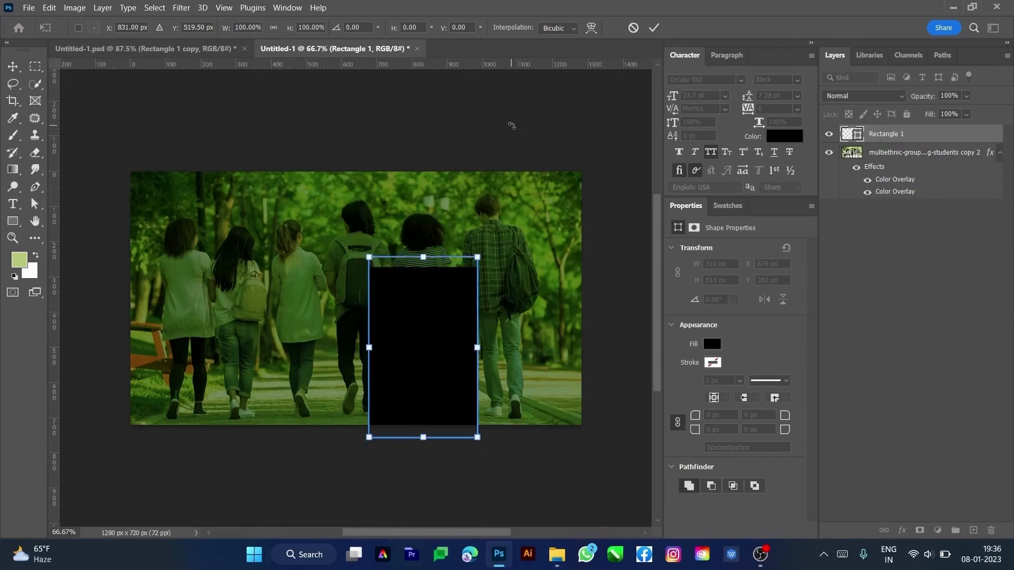
{"action": "key", "text": "shift+Up"}
{"action": "key", "text": "shift+Up"}
{"action": "key", "text": "shift+Up"}
{"action": "key", "text": "shift+Up"}
{"action": "key", "text": "shift+Up"}
{"action": "key", "text": "shift+Up"}
{"action": "key", "text": "shift+Up"}
{"action": "key", "text": "shift+Up"}
{"action": "key", "text": "shift+Up"}
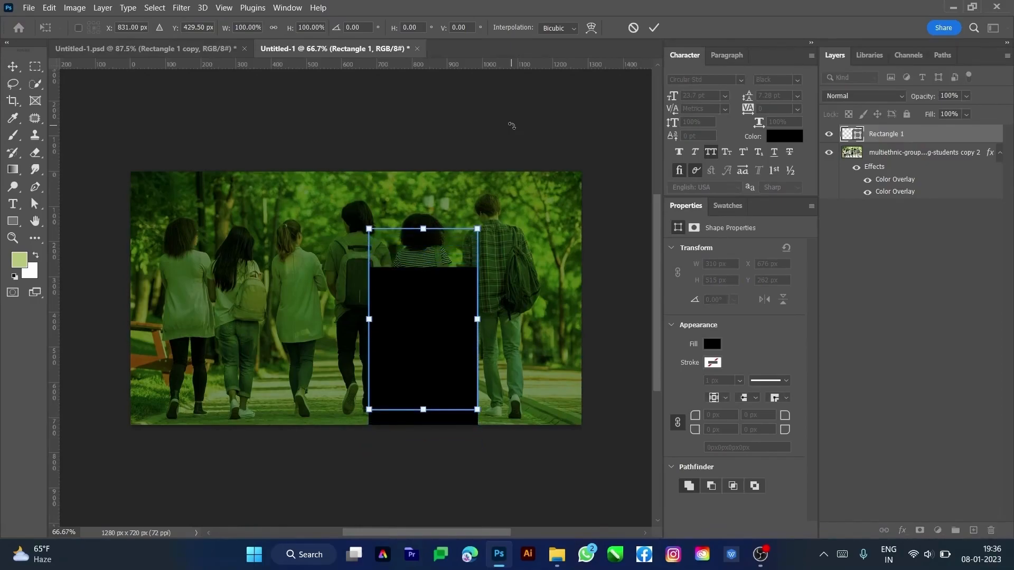
{"action": "key", "text": "shift+Up"}
{"action": "key", "text": "shift+Up"}
{"action": "key", "text": "shift+Up"}
{"action": "key", "text": "shift+Up"}
{"action": "key", "text": "shift+Left"}
{"action": "key", "text": "shift+Left"}
{"action": "key", "text": "shift+Left"}
{"action": "key", "text": "shift+Left"}
{"action": "key", "text": "shift+Left"}
{"action": "key", "text": "shift+Left"}
{"action": "key", "text": "shift+Left"}
{"action": "key", "text": "shift+Left"}
{"action": "key", "text": "shift+Left"}
{"action": "key", "text": "shift+Left"}
{"action": "key", "text": "shift+Left"}
{"action": "key", "text": "shift+Left"}
{"action": "key", "text": "shift+Left"}
{"action": "key", "text": "shift+Left"}
{"action": "key", "text": "shift+Left"}
{"action": "key", "text": "shift+Left"}
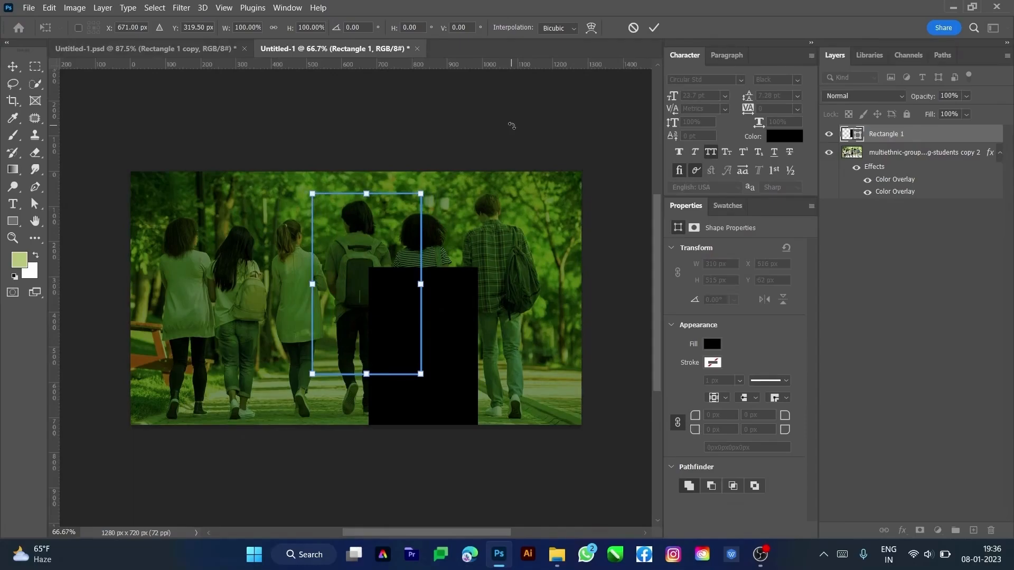
{"action": "key", "text": "shift+Left"}
{"action": "key", "text": "shift+Left"}
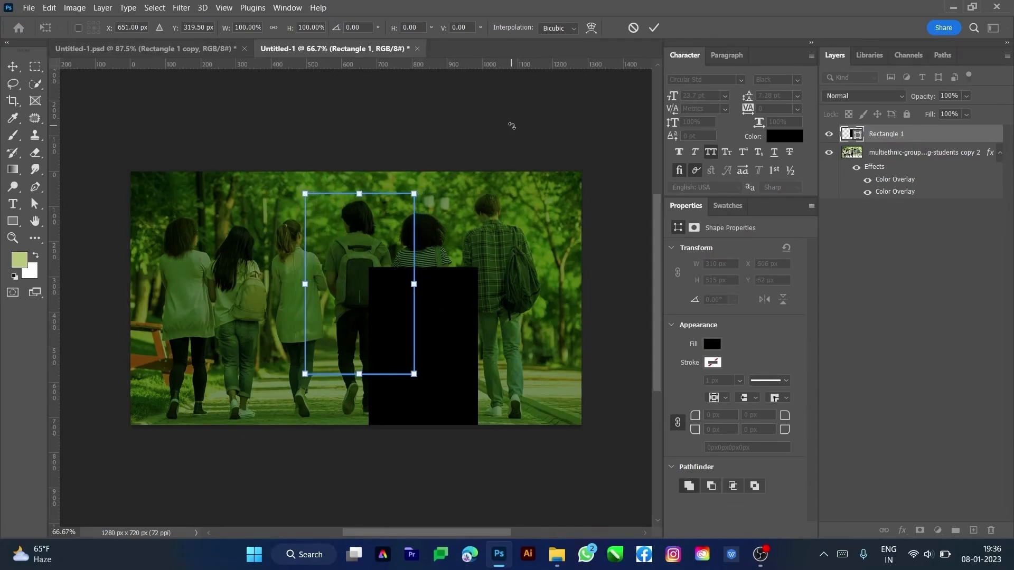
{"action": "key", "text": "shift+Up"}
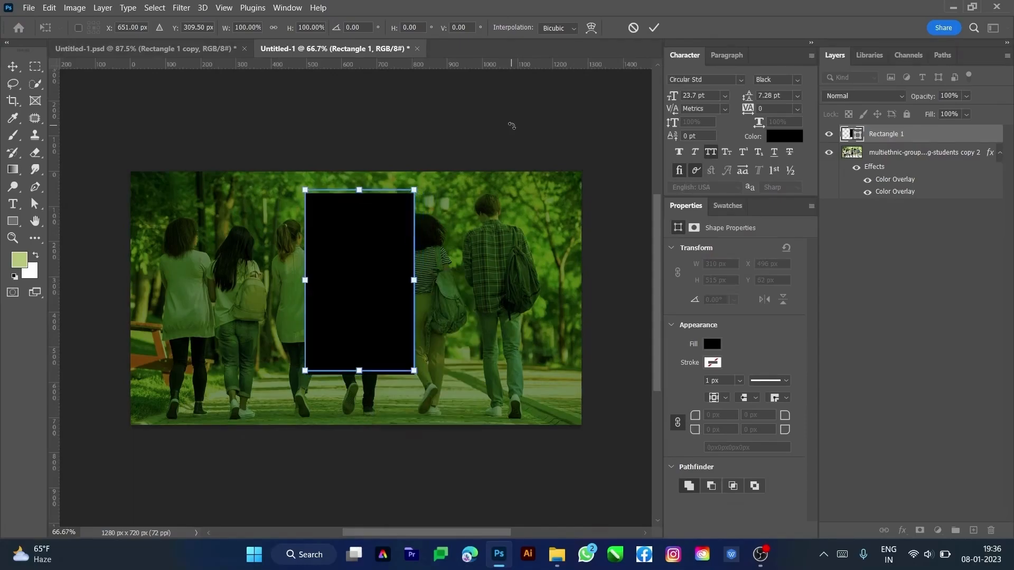
{"action": "key", "text": "Return"}
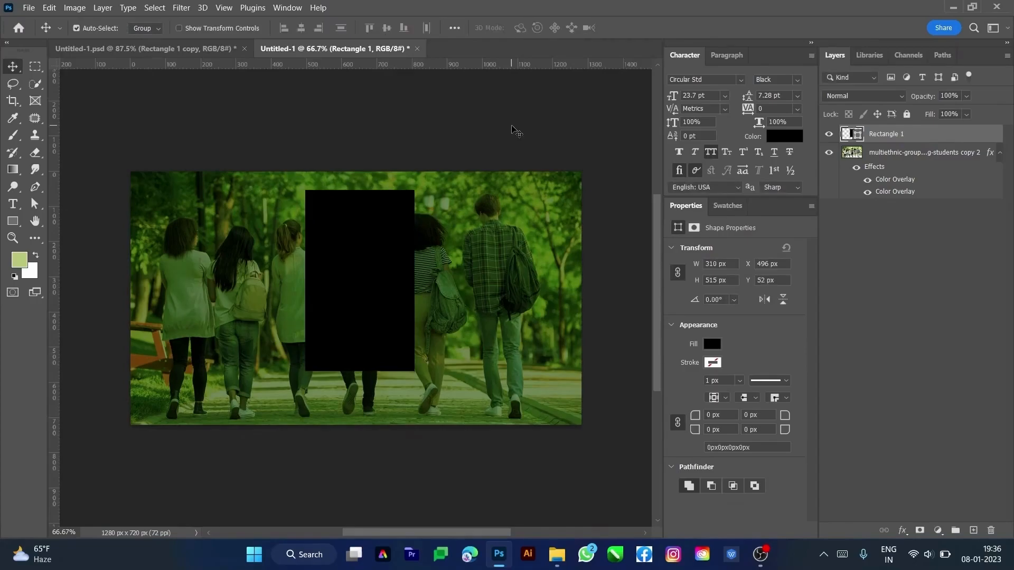
- Skew the rectangle about its centre into a parallelogram leaning to the right, keeping its edges horizontal at top and bottom
{"action": "key", "text": "ctrl"}
{"action": "key", "text": "ctrl+t"}
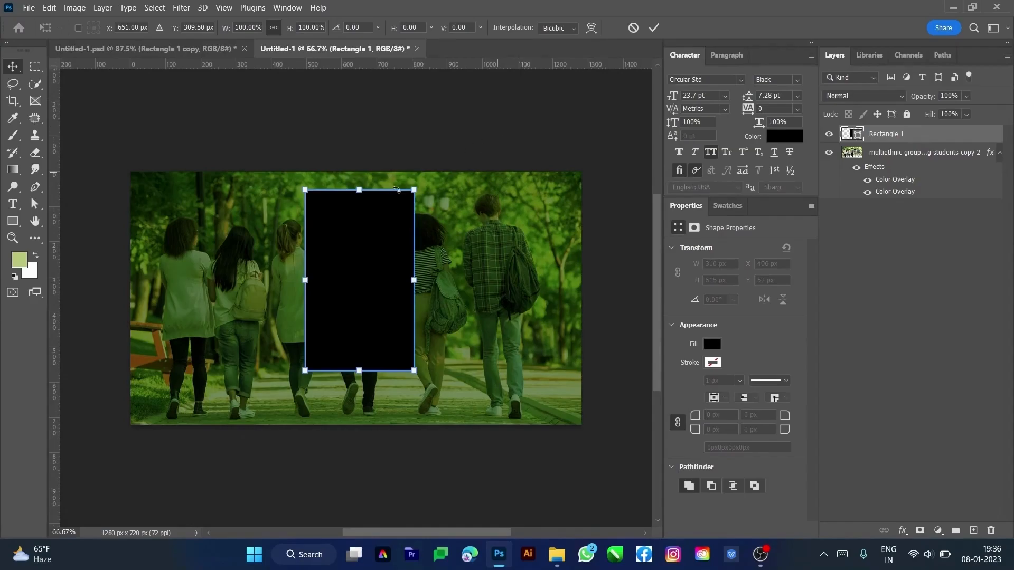
{"action": "right_click", "coordinate": [363, 195]}
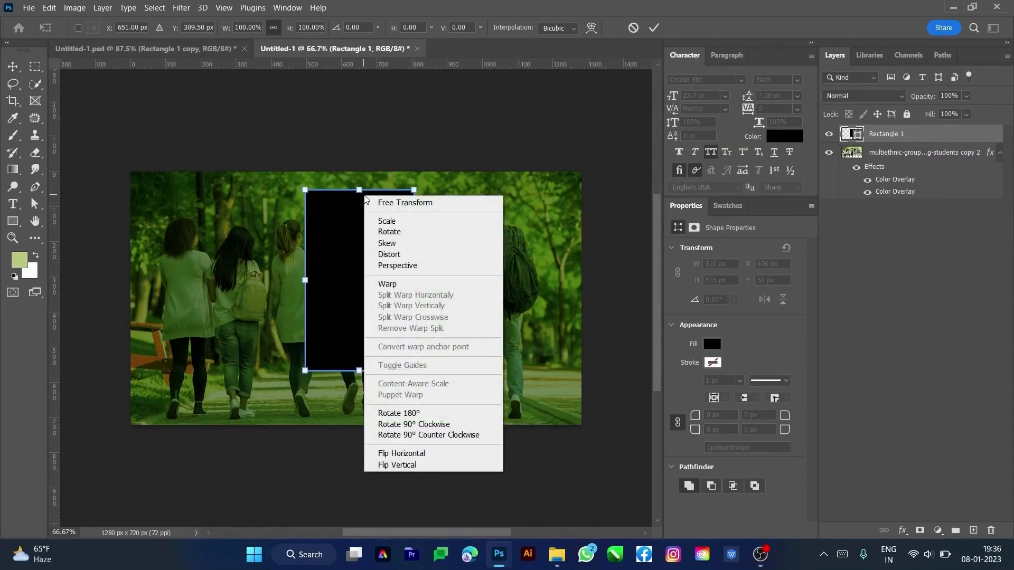
{"action": "left_click", "coordinate": [396, 243]}
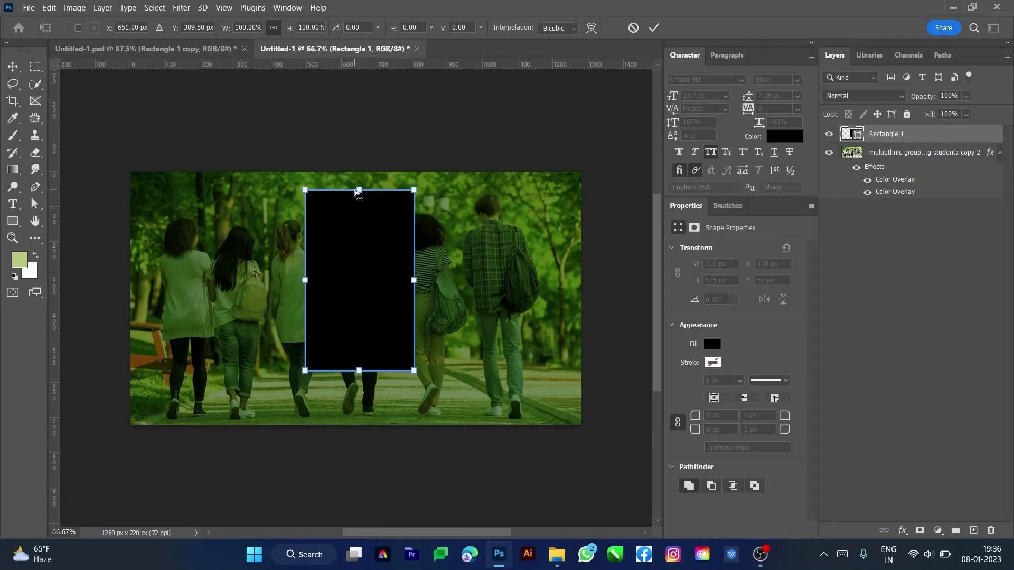
{"action": "mouse_move", "coordinate": [358, 191]}
{"action": "left_mouse_down"}
{"action": "mouse_move", "coordinate": [380, 189]}
{"action": "mouse_move", "coordinate": [368, 197]}
{"action": "left_mouse_up"}
{"action": "key", "text": "alt+shift"}
{"action": "key", "text": "Return"}
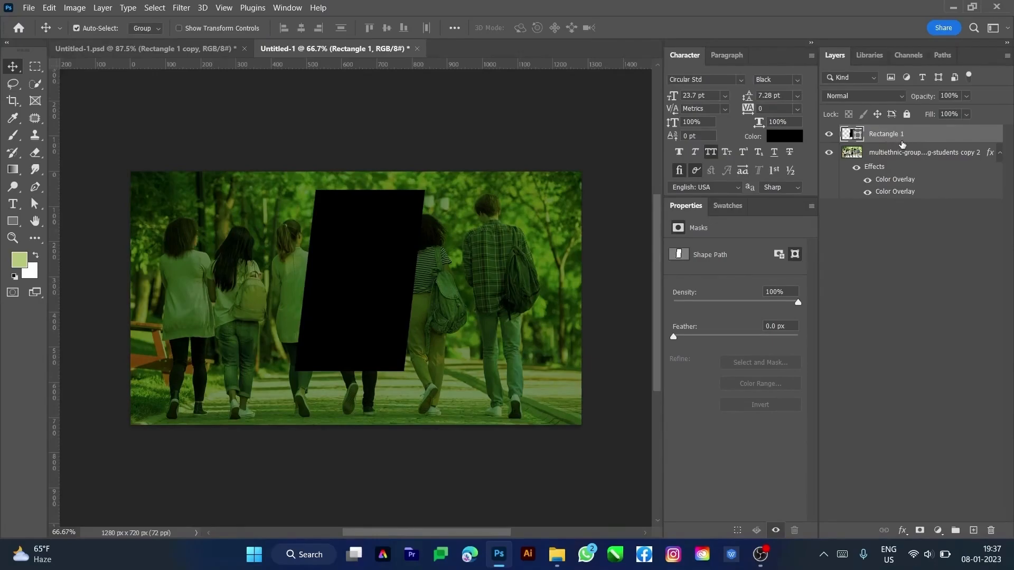
- Duplicate the photo layer above Rectangle 1, hide the copy's effects and clip it to the rectangle
{"action": "left_click_drag", "start_coordinate": [897, 154], "coordinate": [899, 135]}
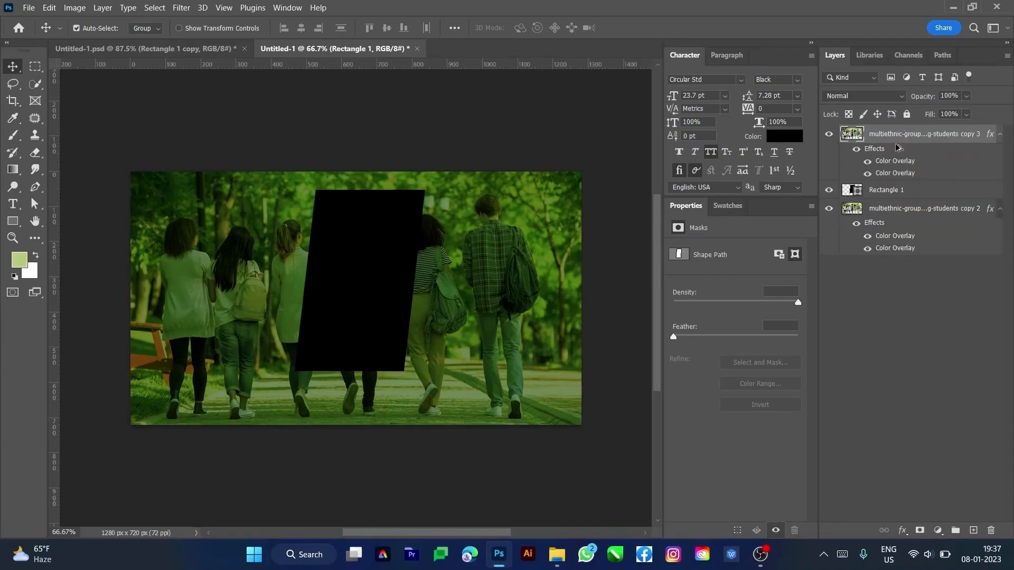
{"action": "left_click", "coordinate": [856, 153]}
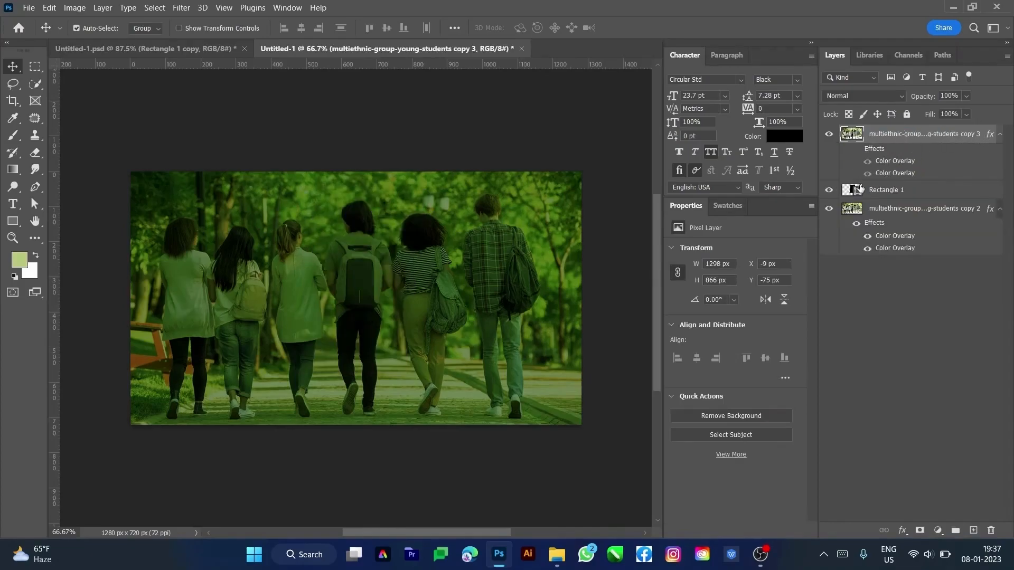
{"action": "left_click", "coordinate": [885, 176], "text": "alt"}
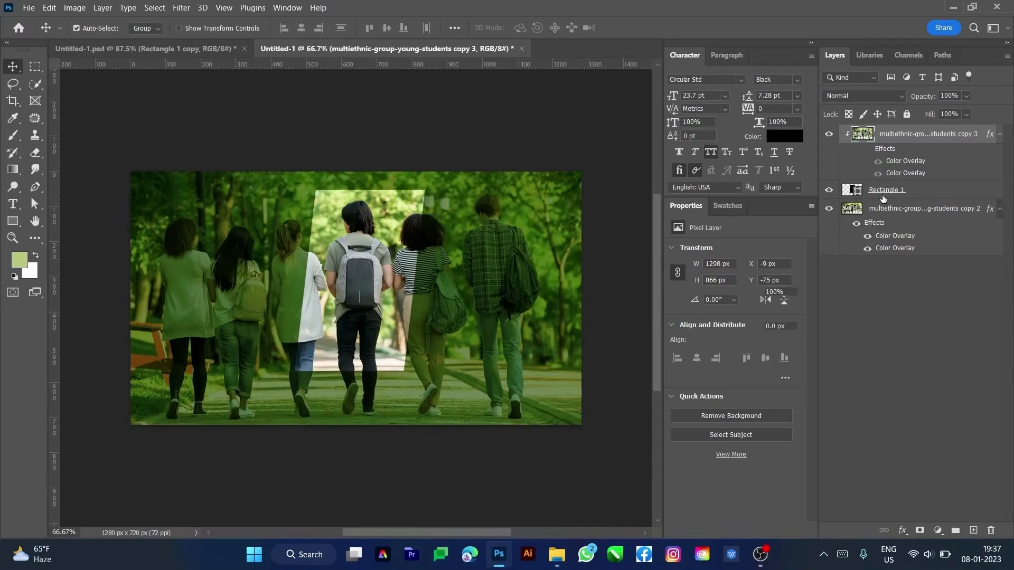
{"action": "left_click", "coordinate": [883, 194]}
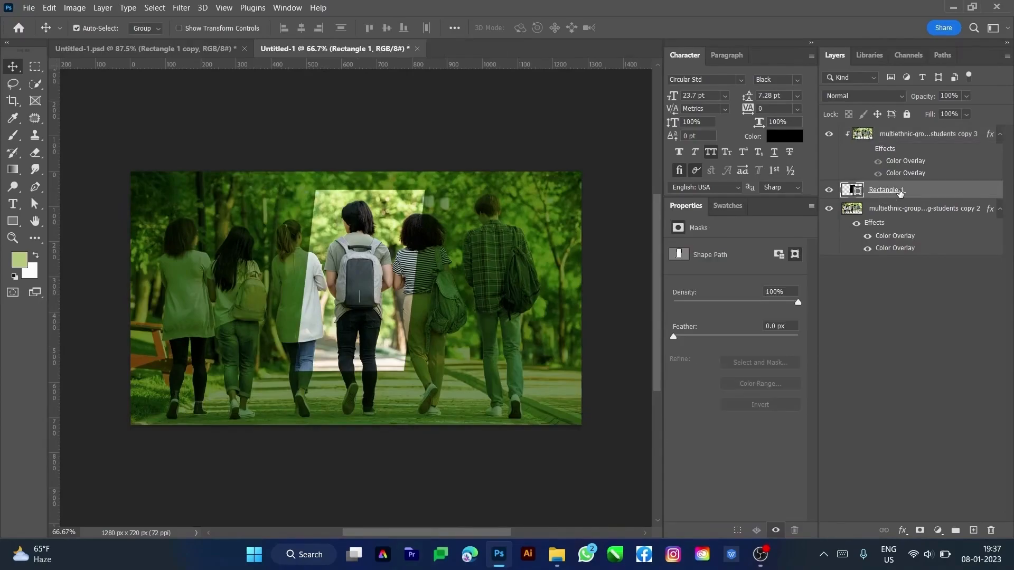
{"action": "left_click_drag", "start_coordinate": [900, 193], "coordinate": [909, 125]}
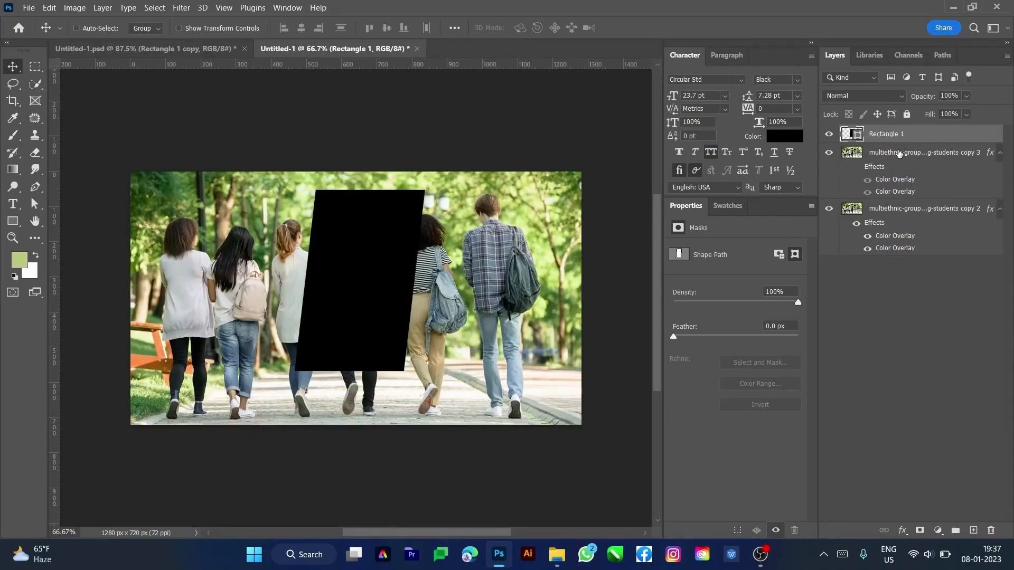
{"action": "key", "text": "ctrl+z"}
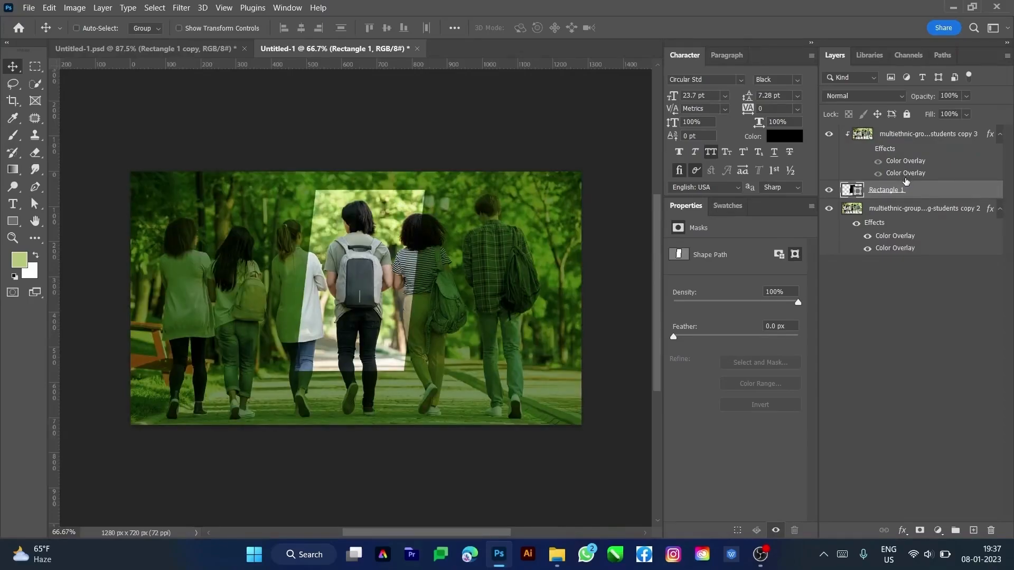
- Duplicate Rectangle 1, leave the copy as the photo's clipping base, and move the original unclipped to the top of the layer stack
{"action": "key", "text": "ctrl"}
{"action": "key", "text": "ctrl+j"}
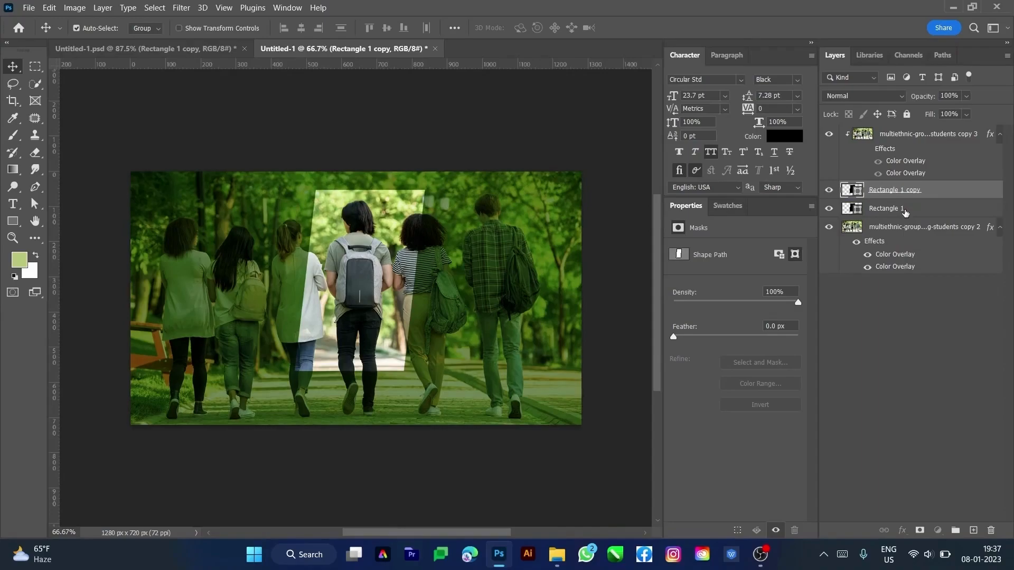
{"action": "left_click", "coordinate": [904, 211]}
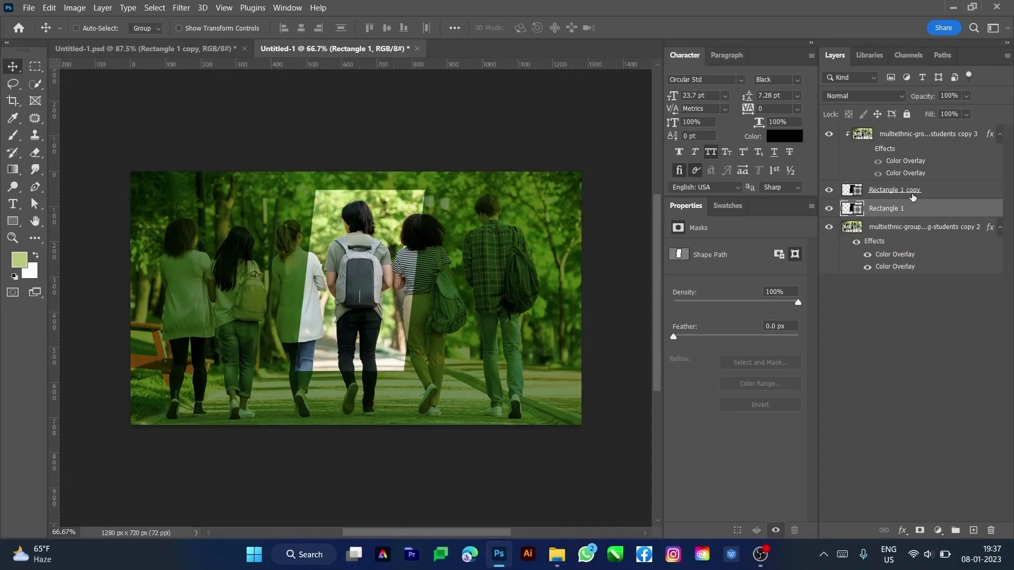
{"action": "key", "text": "ctrl+j"}
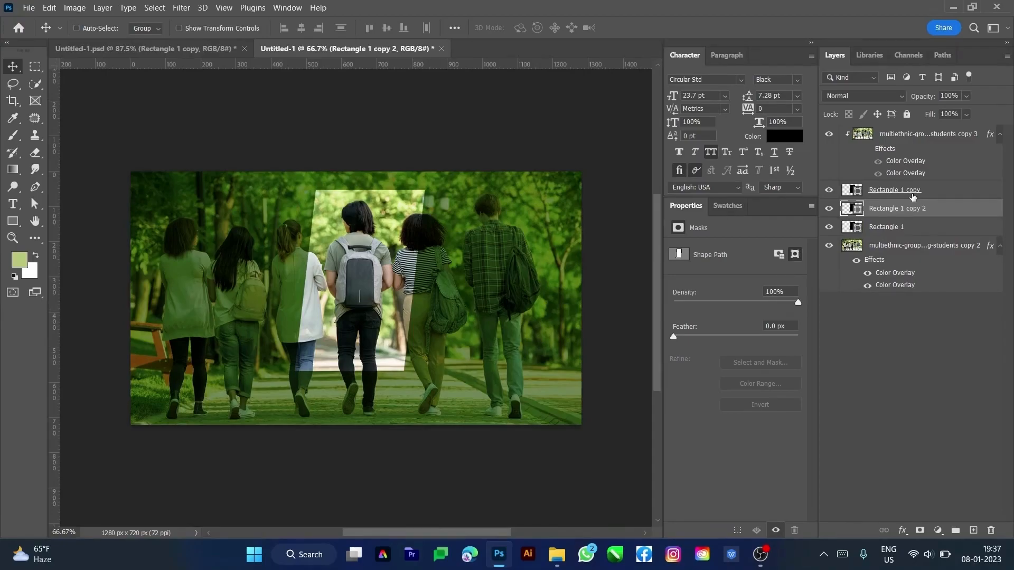
{"action": "key", "text": "ctrl+z"}
{"action": "key", "text": "ctrl+bracketleft"}
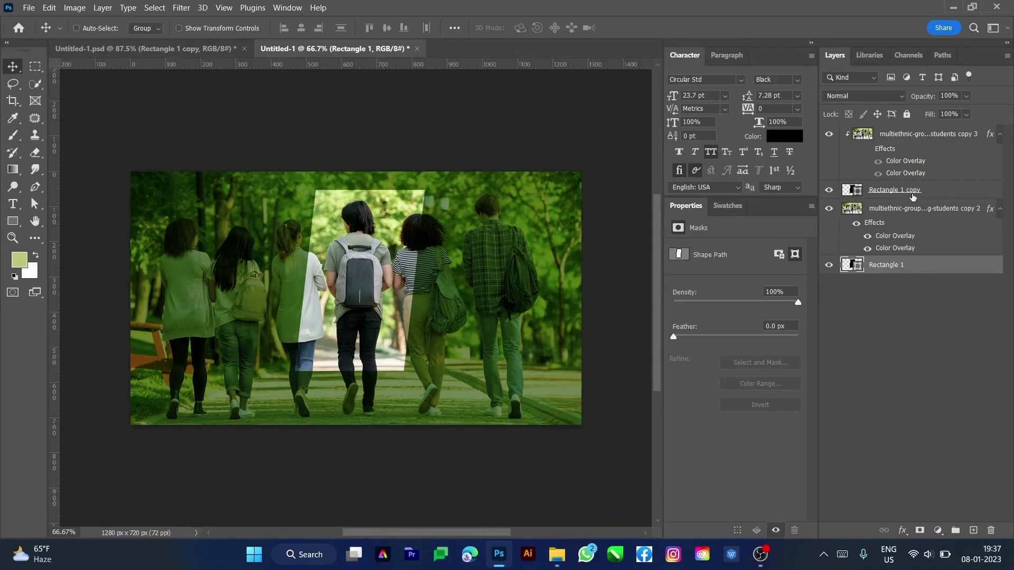
{"action": "key", "text": "ctrl+bracketright"}
{"action": "key", "text": "ctrl+bracketright"}
{"action": "key", "text": "ctrl+bracketright"}
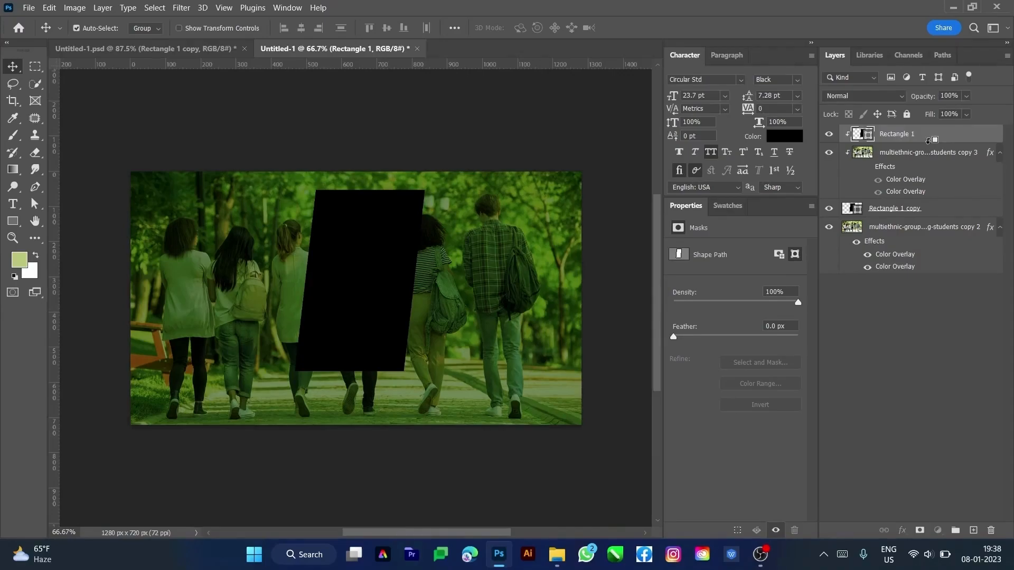
{"action": "left_click", "coordinate": [927, 140], "text": "alt"}
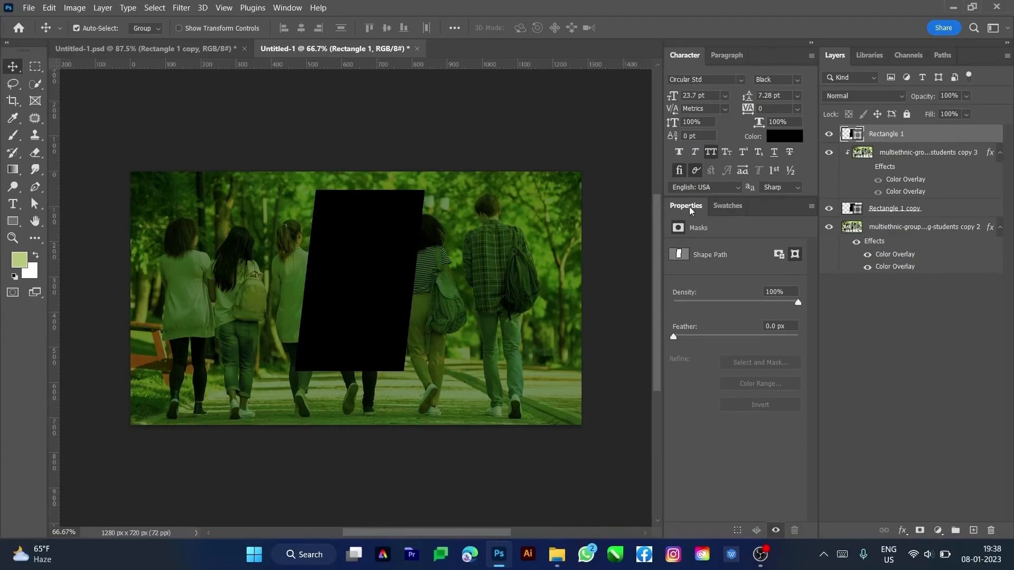
- Enable a stroke on the top black parallelogram, Rectangle 1, and set its fill to none
{"action": "key", "text": "u"}
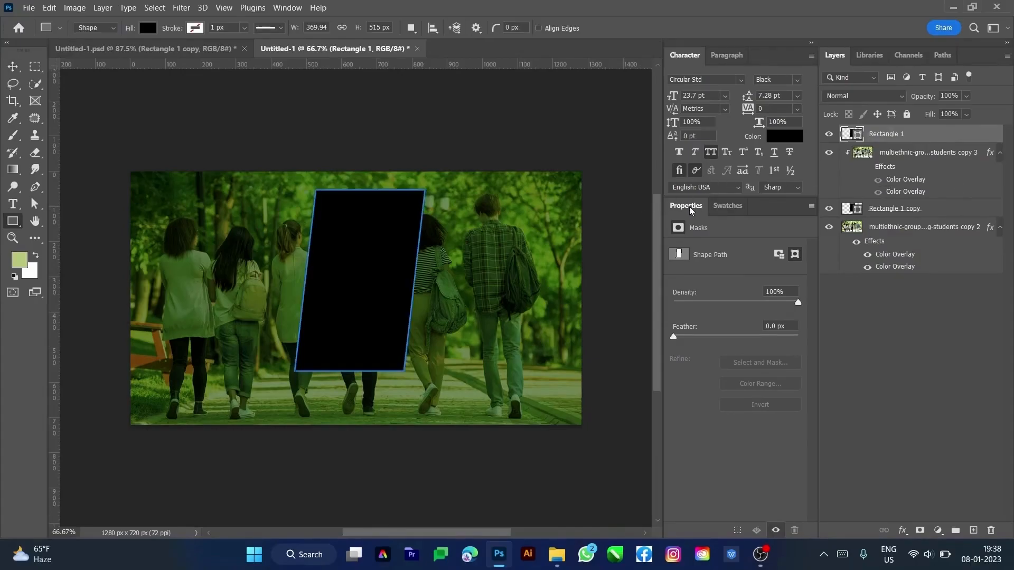
{"action": "left_click", "coordinate": [197, 29]}
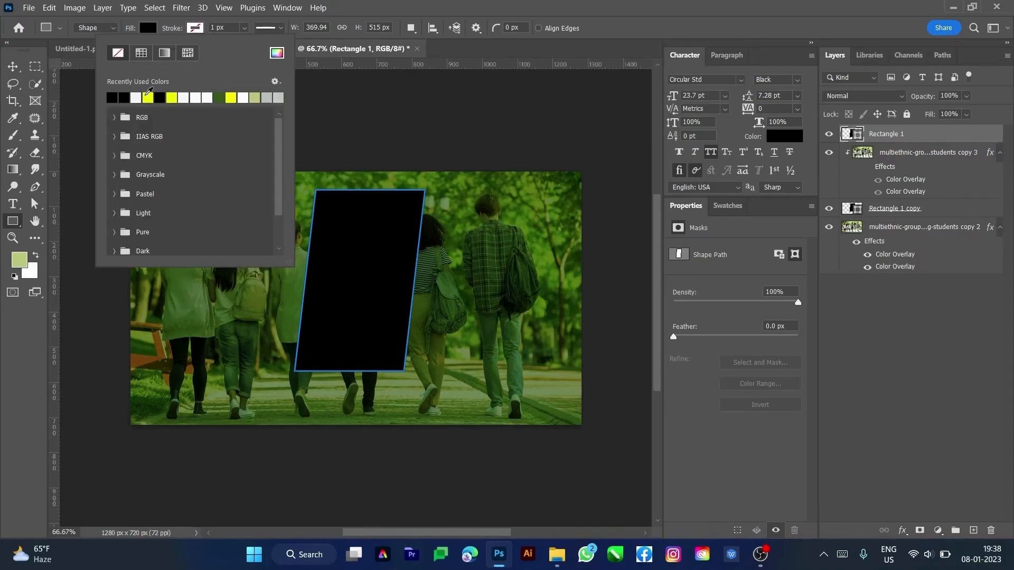
{"action": "left_click", "coordinate": [148, 97]}
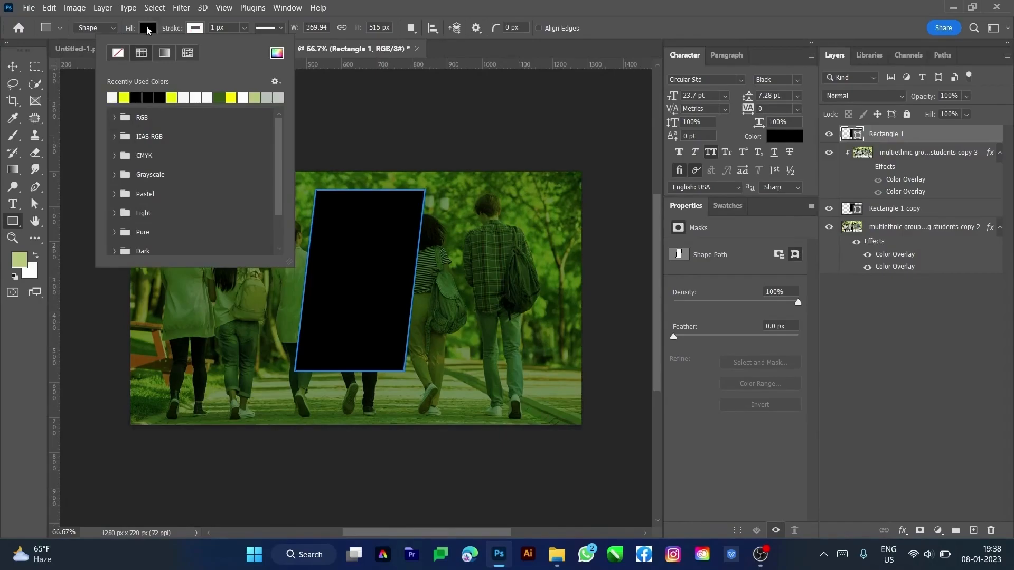
{"action": "left_click", "coordinate": [146, 27]}
{"action": "left_click", "coordinate": [147, 28]}
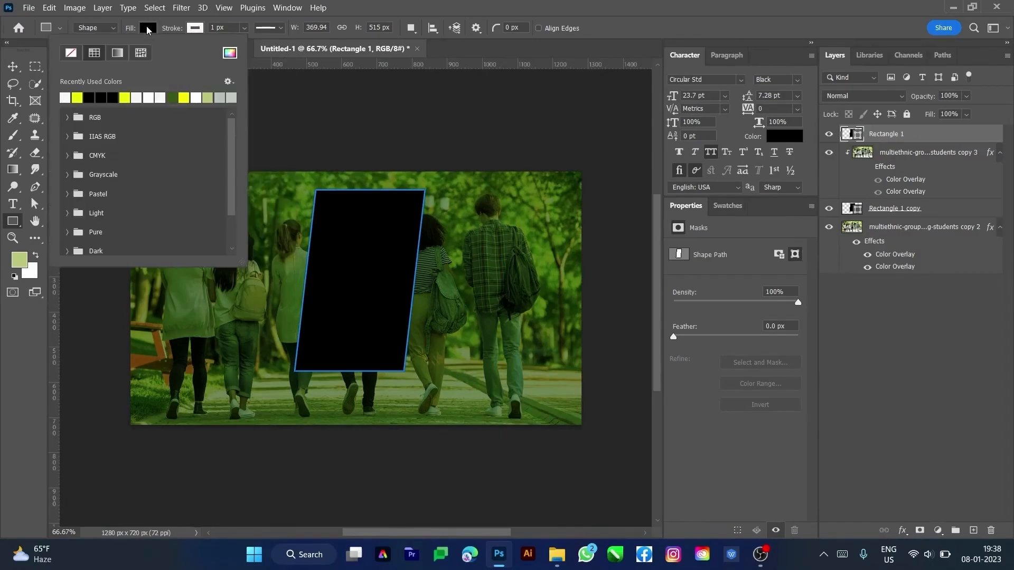
{"action": "left_click", "coordinate": [73, 58]}
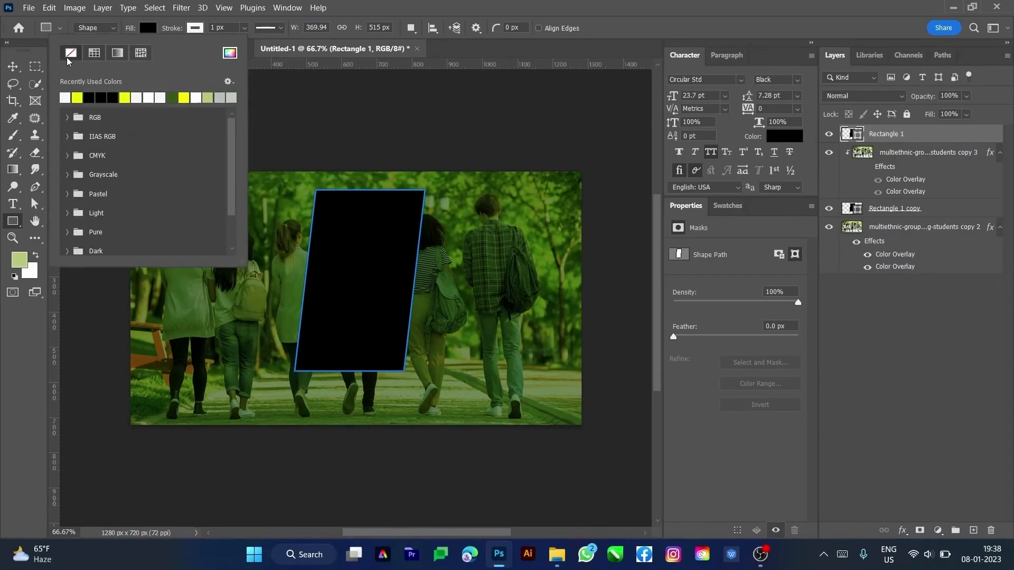
- Set Rectangle 1's stroke colour to yellow and increase the stroke width for a visible outline around the panel
{"action": "left_click", "coordinate": [192, 31]}
{"action": "left_click", "coordinate": [195, 30]}
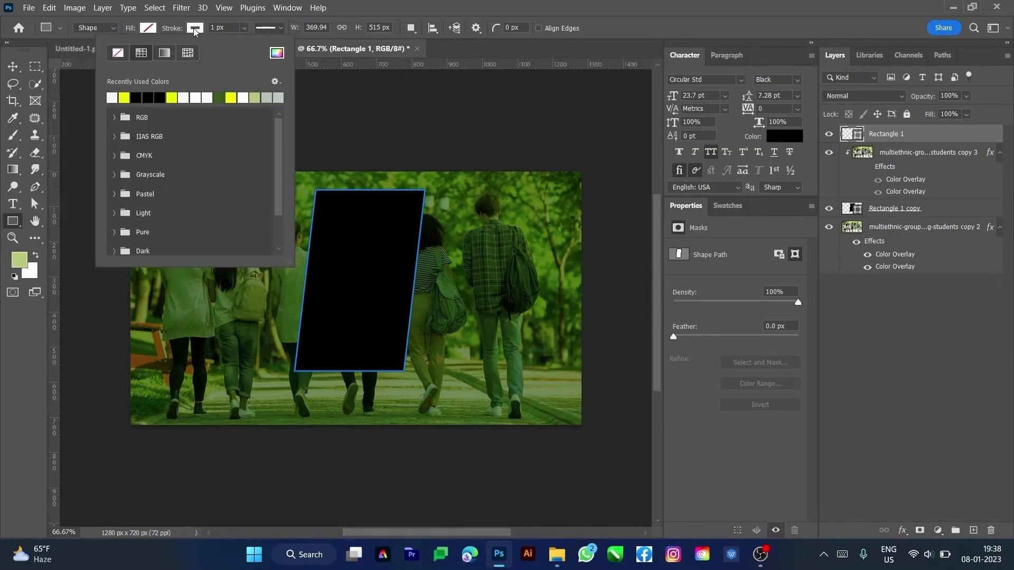
{"action": "left_click", "coordinate": [193, 27]}
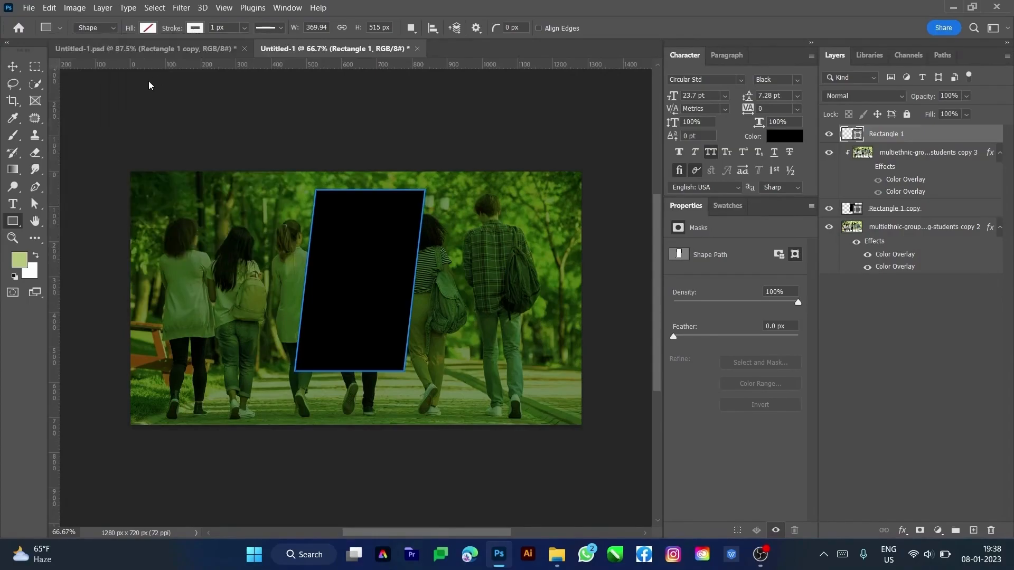
{"action": "left_click", "coordinate": [194, 28]}
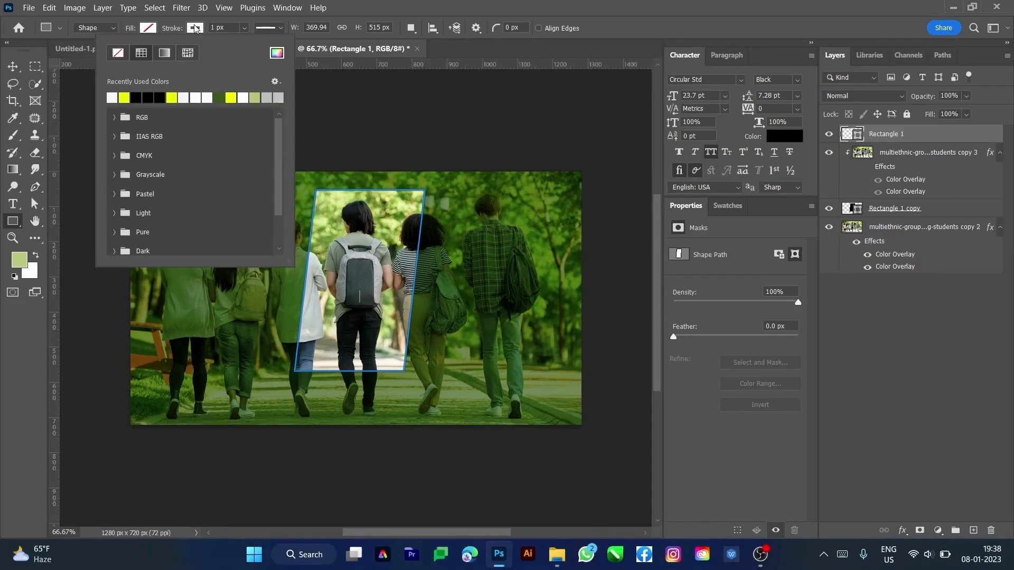
{"action": "left_click", "coordinate": [125, 97]}
{"action": "left_click", "coordinate": [228, 27]}
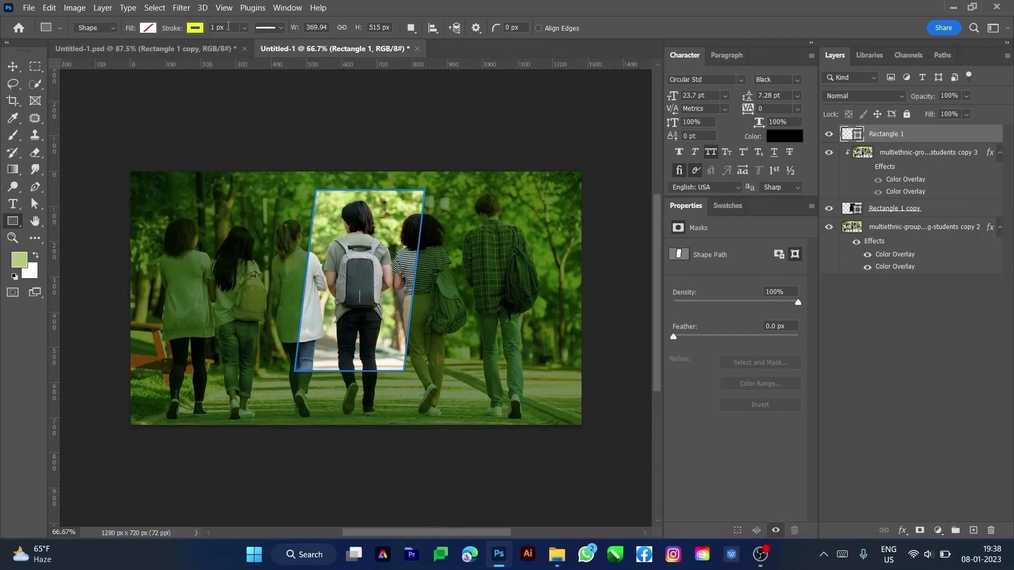
{"action": "double_click", "coordinate": [226, 26]}
{"action": "key", "text": "Return"}
{"action": "key", "text": "v"}
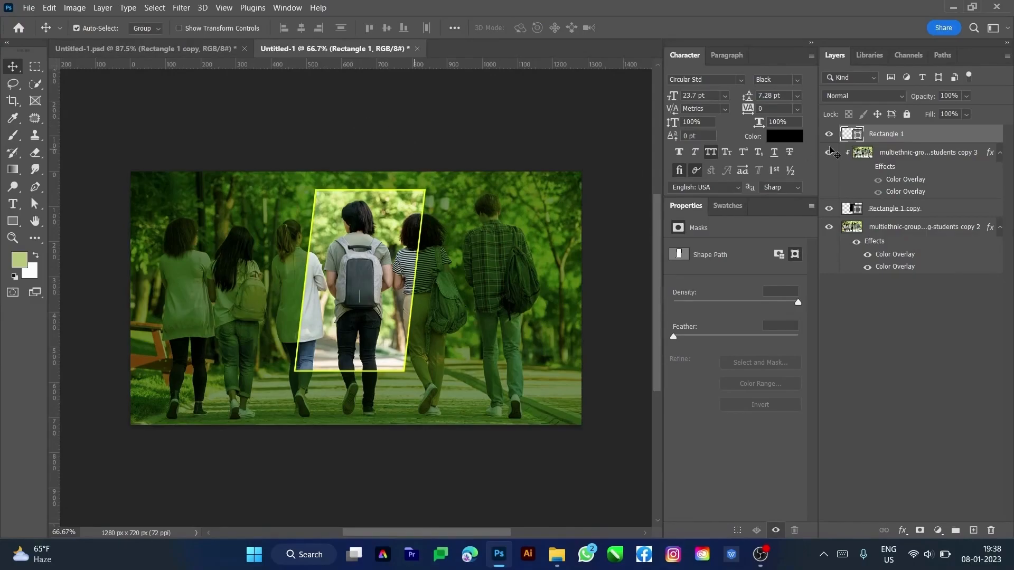
- Duplicate the clipped students photo above Rectangle 1 as an unclipped layer and clear the copy's layer style
{"action": "left_click", "coordinate": [898, 136], "text": "ctrl"}
{"action": "left_click", "coordinate": [903, 136]}
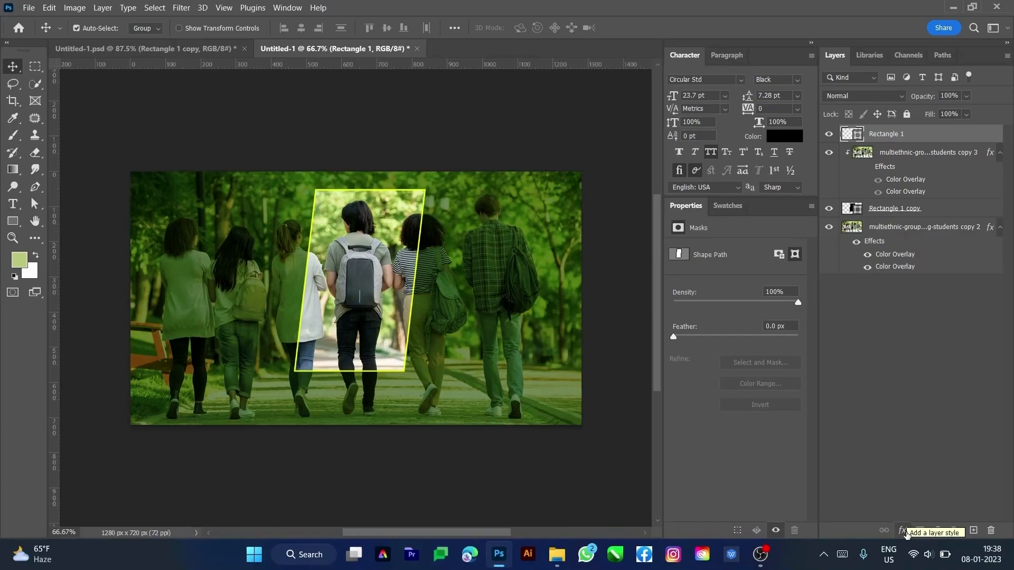
{"action": "left_click", "coordinate": [918, 157]}
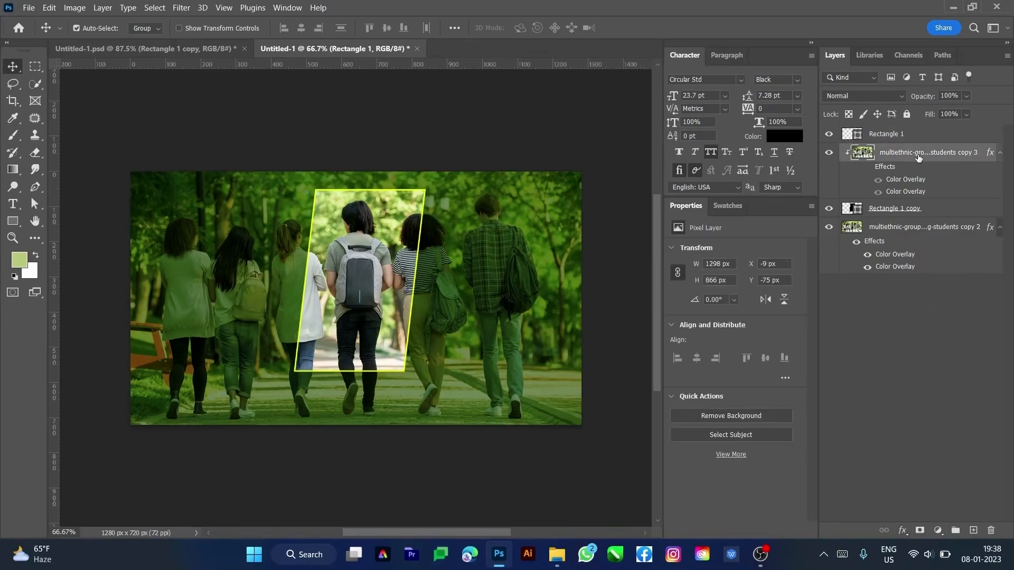
{"action": "left_click_drag", "start_coordinate": [918, 158], "coordinate": [919, 131]}
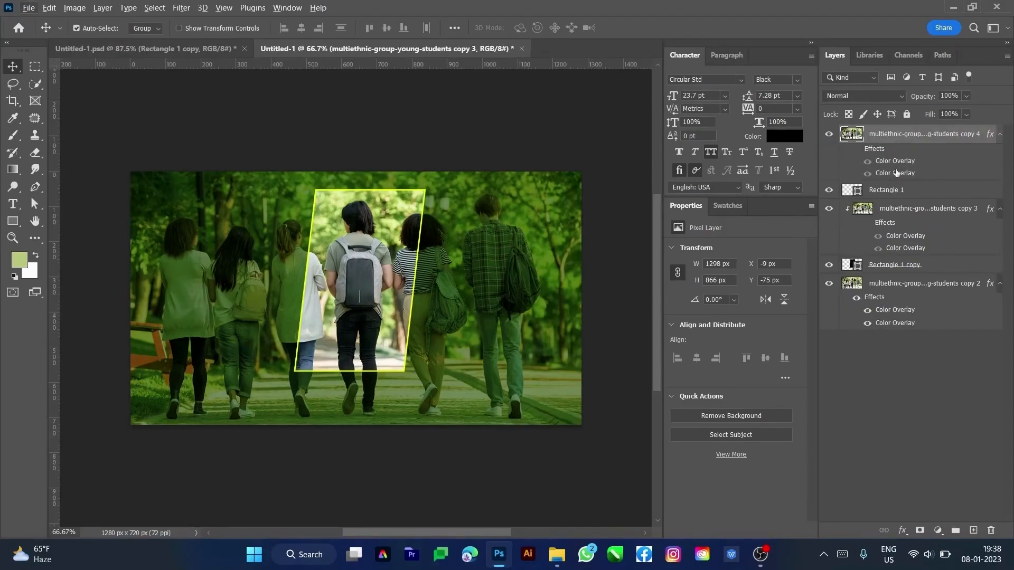
{"action": "right_click", "coordinate": [953, 136]}
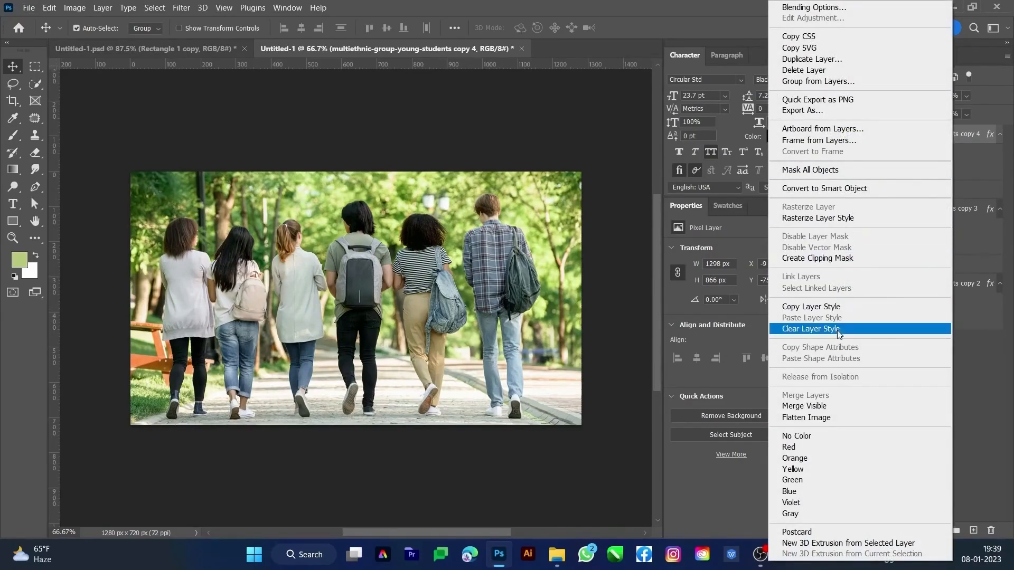
{"action": "left_click", "coordinate": [828, 335]}
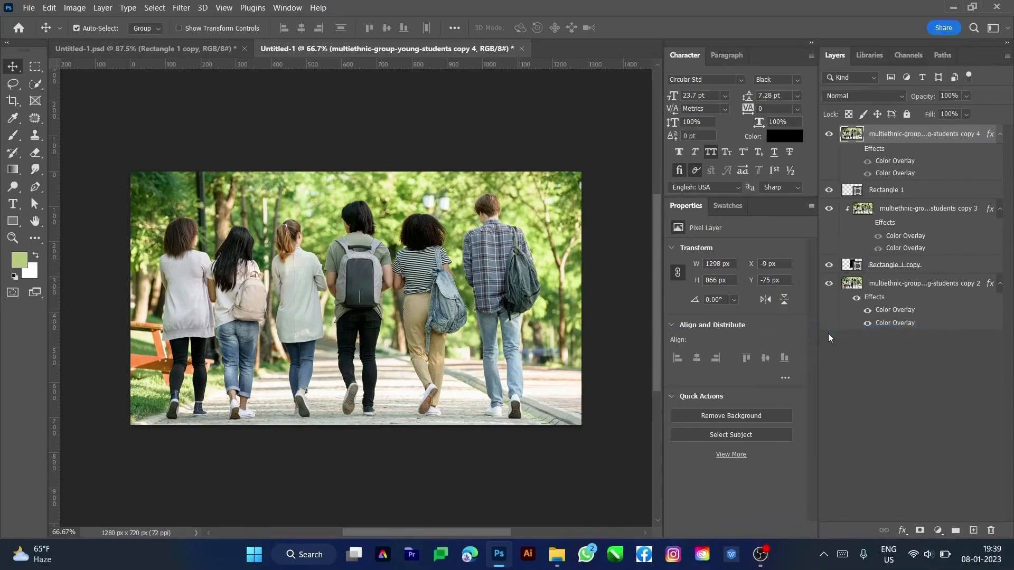
- Select the students with Select Subject and mask the top photo layer to that selection
{"action": "left_click", "coordinate": [35, 90]}
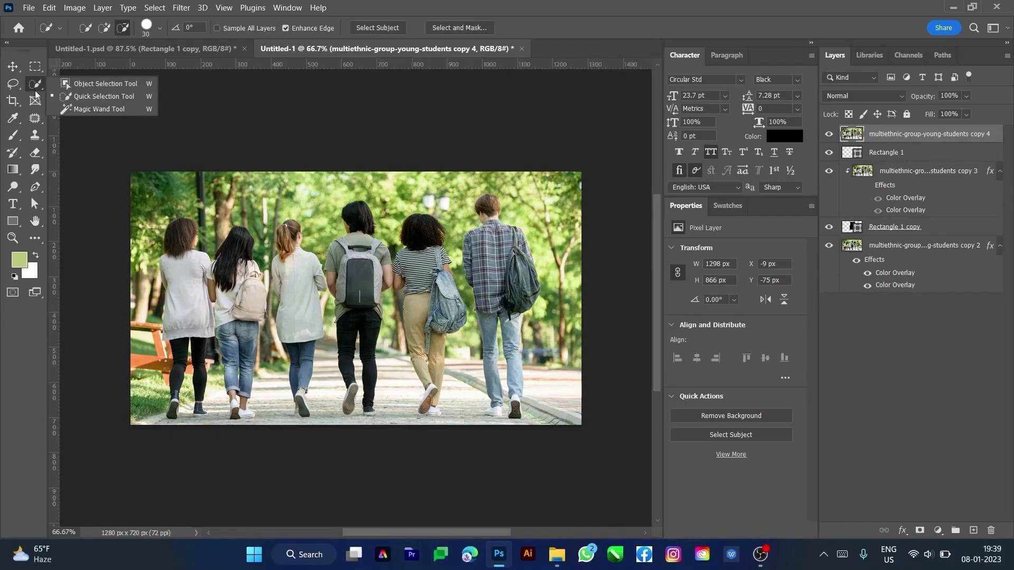
{"action": "left_click", "coordinate": [366, 29]}
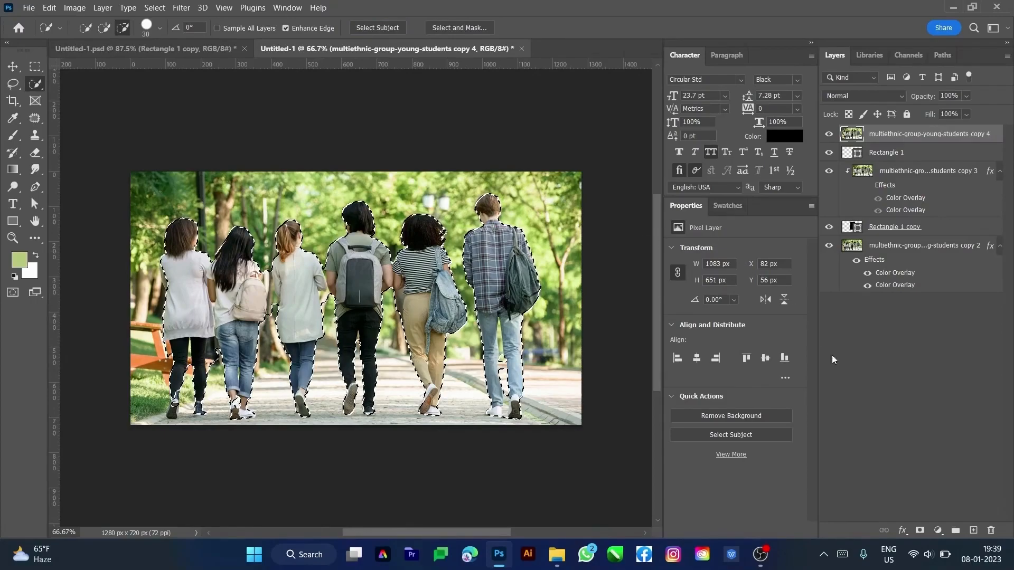
{"action": "left_click", "coordinate": [920, 530]}
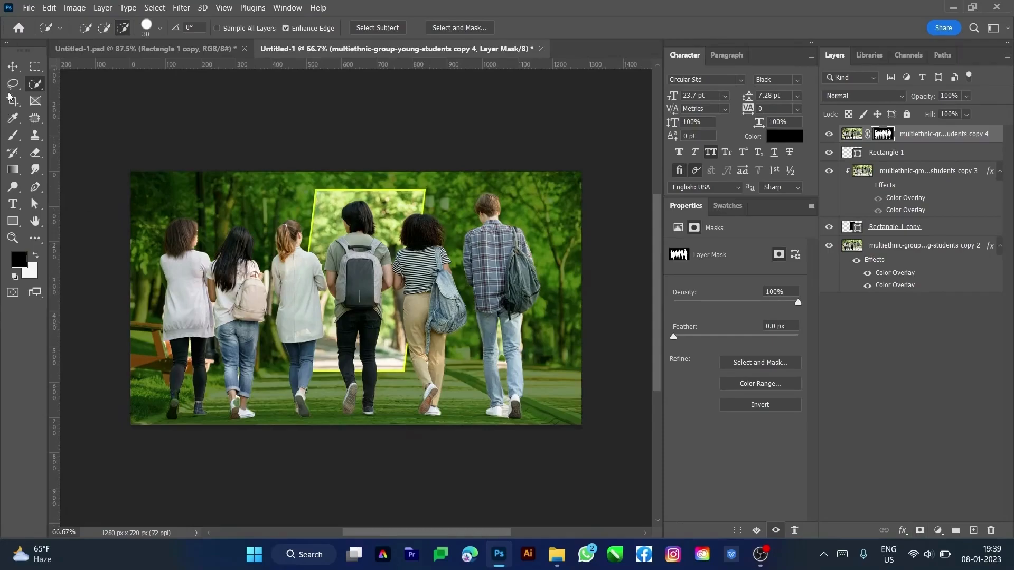
{"action": "left_click", "coordinate": [8, 72]}
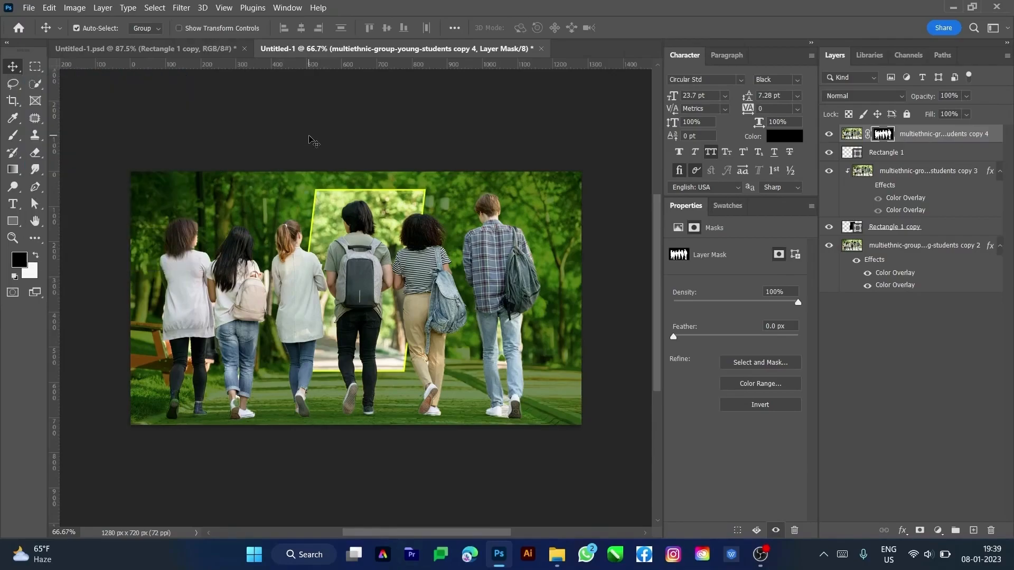
{"action": "left_click", "coordinate": [453, 165]}
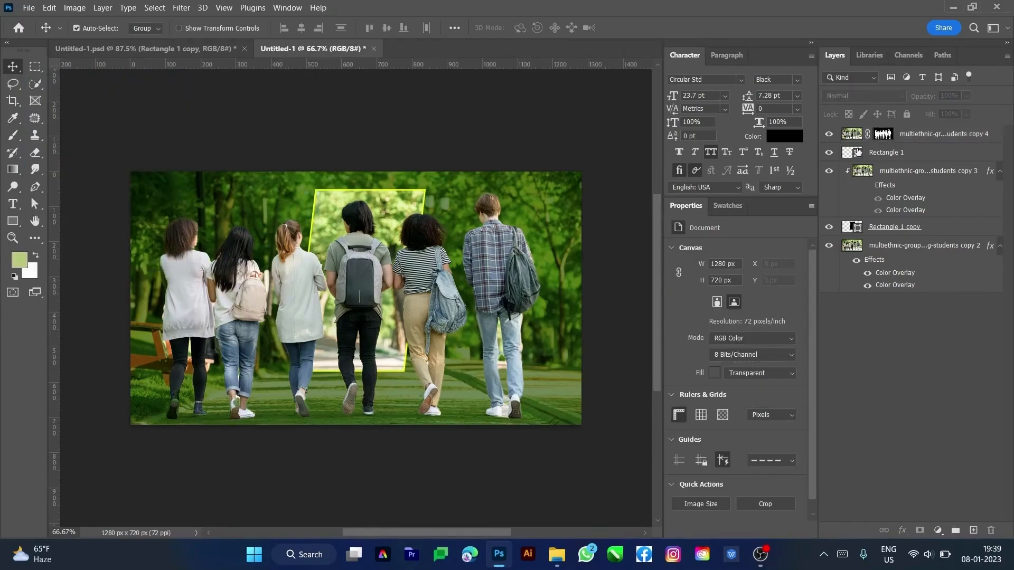
- Paint out every student except the middle one on the top photo's layer mask with a soft black 183 px brush
{"action": "left_click", "coordinate": [882, 134]}
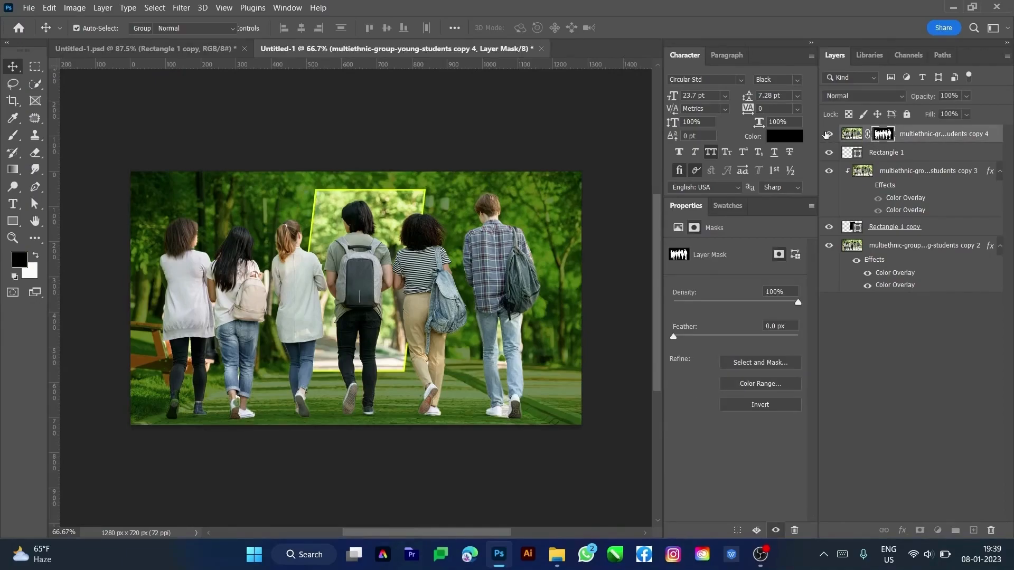
{"action": "key", "text": "b"}
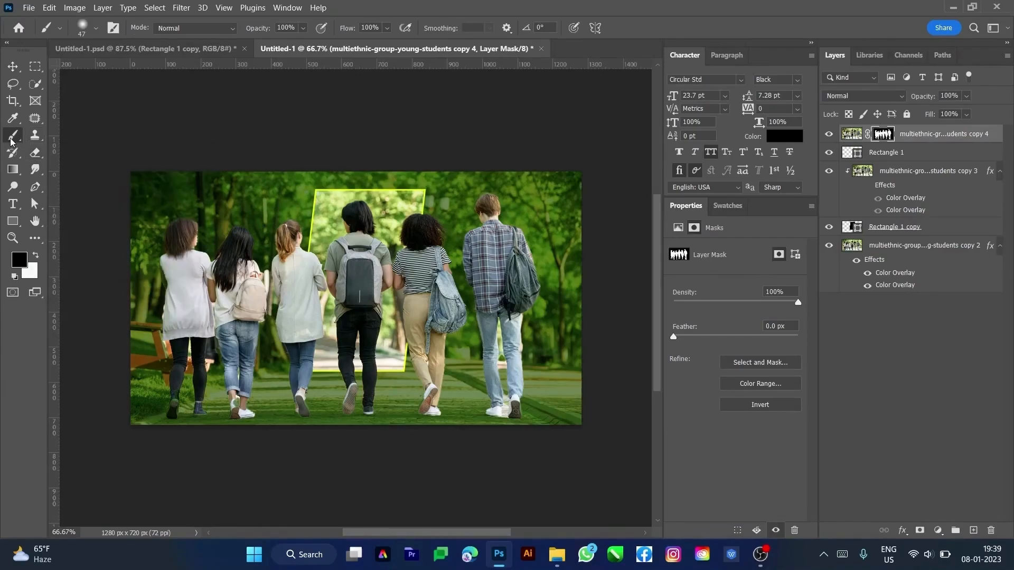
{"action": "right_click", "coordinate": [11, 141]}
{"action": "left_click", "coordinate": [11, 142]}
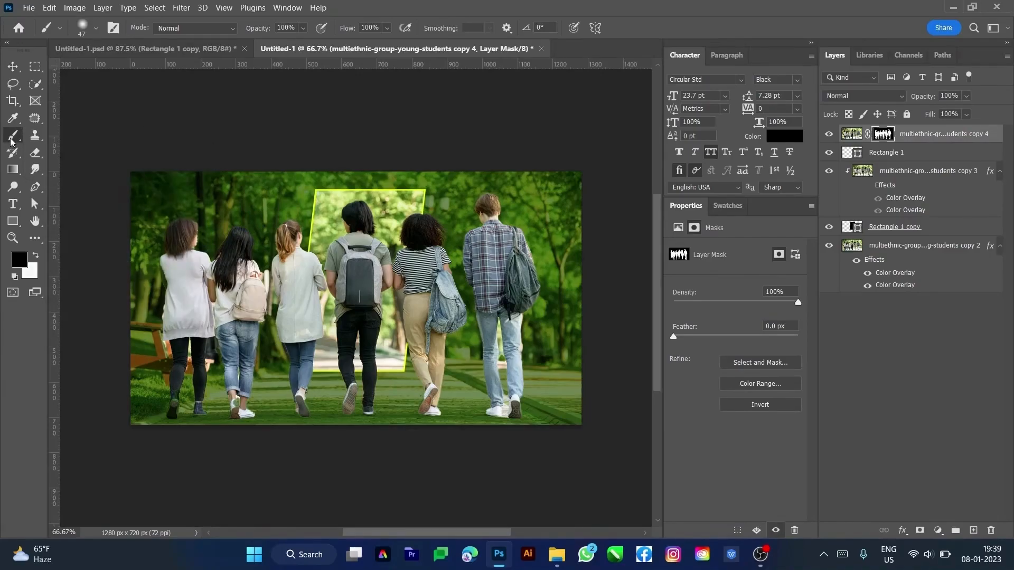
{"action": "right_click", "coordinate": [221, 114]}
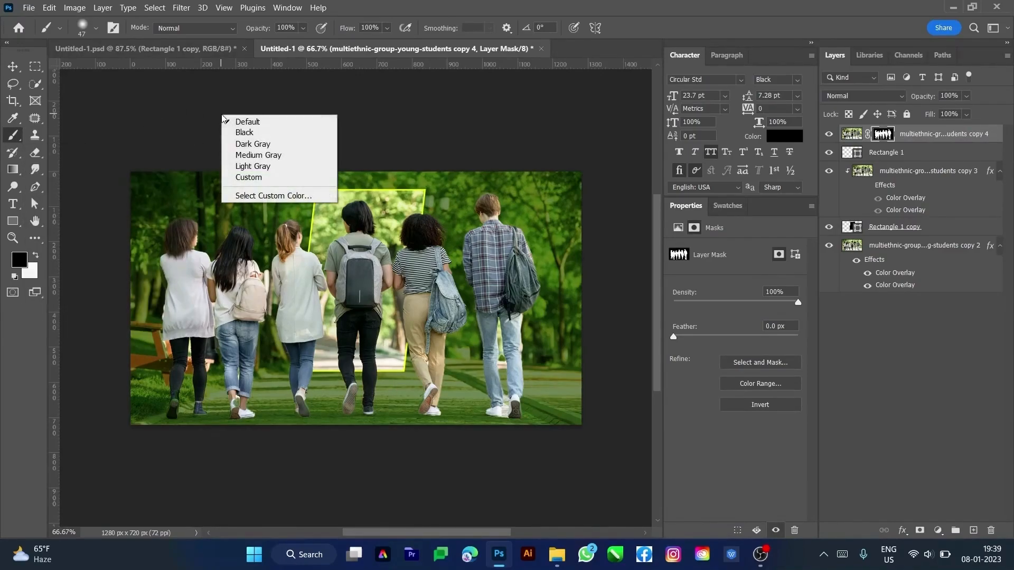
{"action": "left_click", "coordinate": [416, 172]}
{"action": "right_click", "coordinate": [415, 173]}
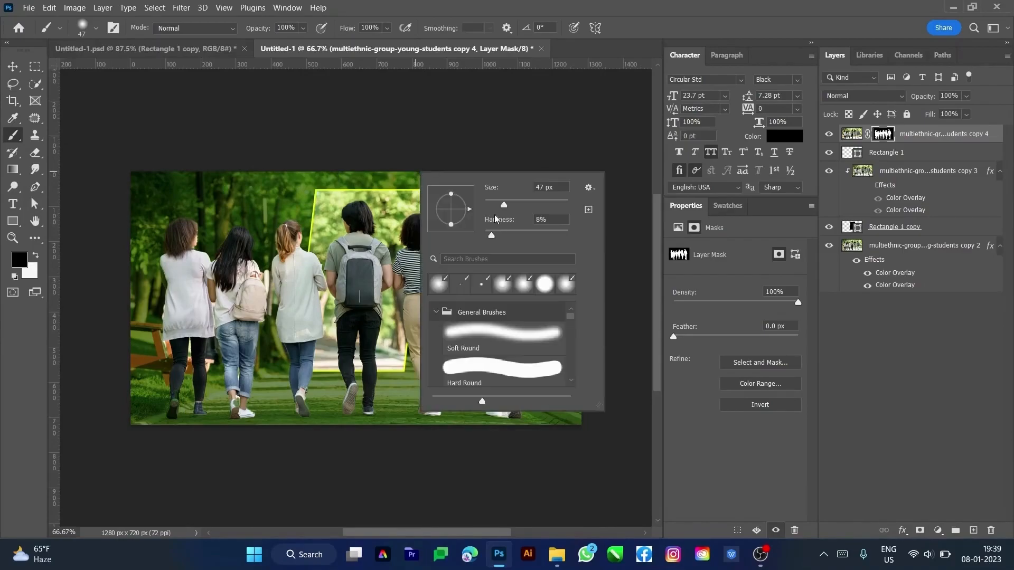
{"action": "left_click", "coordinate": [544, 204]}
{"action": "left_click", "coordinate": [613, 30]}
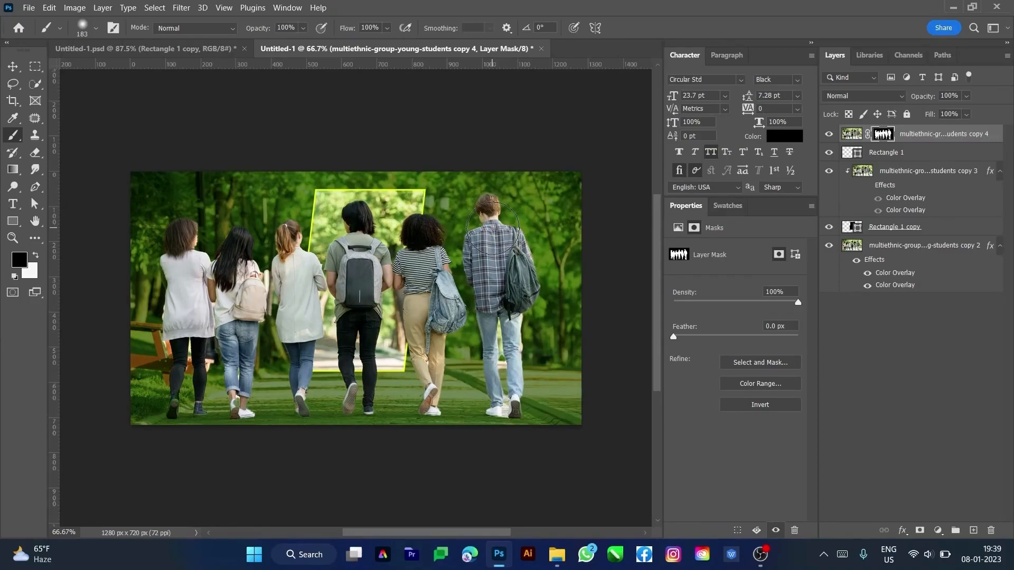
{"action": "mouse_move", "coordinate": [489, 211]}
{"action": "left_mouse_down"}
{"action": "mouse_move", "coordinate": [513, 313]}
{"action": "mouse_move", "coordinate": [523, 234]}
{"action": "mouse_move", "coordinate": [513, 405]}
{"action": "mouse_move", "coordinate": [499, 323]}
{"action": "mouse_move", "coordinate": [485, 379]}
{"action": "mouse_move", "coordinate": [466, 278]}
{"action": "mouse_move", "coordinate": [469, 334]}
{"action": "mouse_move", "coordinate": [458, 242]}
{"action": "mouse_move", "coordinate": [457, 312]}
{"action": "mouse_move", "coordinate": [447, 256]}
{"action": "mouse_move", "coordinate": [445, 306]}
{"action": "mouse_move", "coordinate": [445, 234]}
{"action": "mouse_move", "coordinate": [445, 378]}
{"action": "mouse_move", "coordinate": [435, 310]}
{"action": "mouse_move", "coordinate": [446, 403]}
{"action": "mouse_move", "coordinate": [395, 394]}
{"action": "left_mouse_up"}
{"action": "mouse_move", "coordinate": [493, 204]}
{"action": "left_mouse_down"}
{"action": "mouse_move", "coordinate": [515, 386]}
{"action": "mouse_move", "coordinate": [515, 358]}
{"action": "mouse_move", "coordinate": [498, 411]}
{"action": "mouse_move", "coordinate": [465, 348]}
{"action": "mouse_move", "coordinate": [445, 427]}
{"action": "mouse_move", "coordinate": [429, 239]}
{"action": "mouse_move", "coordinate": [435, 320]}
{"action": "left_mouse_up"}
{"action": "mouse_move", "coordinate": [186, 249]}
{"action": "left_mouse_down"}
{"action": "mouse_move", "coordinate": [176, 235]}
{"action": "mouse_move", "coordinate": [187, 255]}
{"action": "mouse_move", "coordinate": [180, 346]}
{"action": "mouse_move", "coordinate": [196, 396]}
{"action": "mouse_move", "coordinate": [191, 361]}
{"action": "mouse_move", "coordinate": [235, 396]}
{"action": "mouse_move", "coordinate": [224, 370]}
{"action": "mouse_move", "coordinate": [232, 417]}
{"action": "mouse_move", "coordinate": [222, 306]}
{"action": "mouse_move", "coordinate": [227, 269]}
{"action": "mouse_move", "coordinate": [243, 251]}
{"action": "mouse_move", "coordinate": [211, 227]}
{"action": "mouse_move", "coordinate": [277, 285]}
{"action": "mouse_move", "coordinate": [287, 233]}
{"action": "mouse_move", "coordinate": [264, 249]}
{"action": "mouse_move", "coordinate": [282, 377]}
{"action": "mouse_move", "coordinate": [295, 399]}
{"action": "mouse_move", "coordinate": [281, 407]}
{"action": "mouse_move", "coordinate": [275, 332]}
{"action": "mouse_move", "coordinate": [284, 321]}
{"action": "mouse_move", "coordinate": [283, 340]}
{"action": "mouse_move", "coordinate": [289, 301]}
{"action": "mouse_move", "coordinate": [281, 253]}
{"action": "left_mouse_up"}
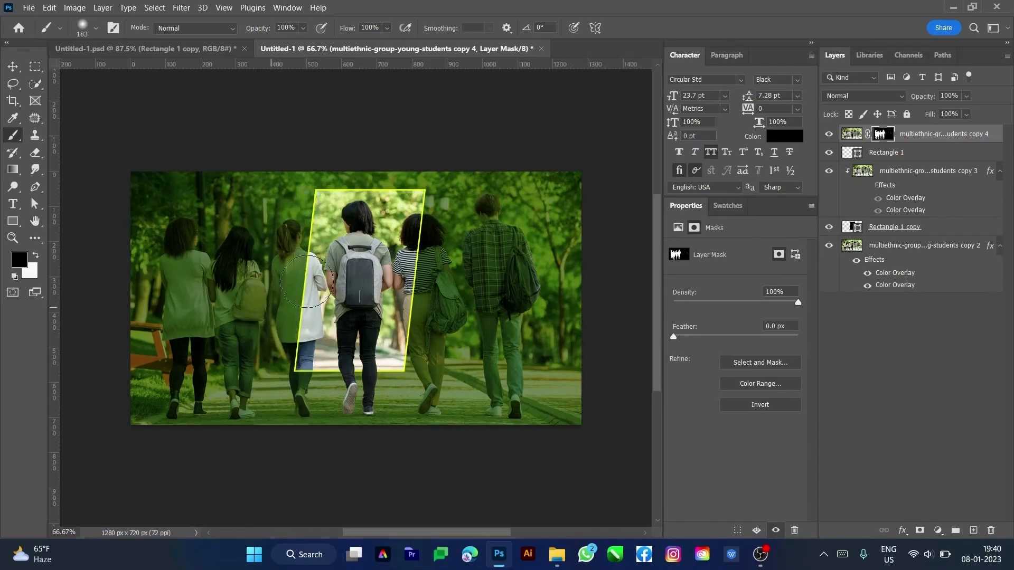
{"action": "mouse_move", "coordinate": [455, 237]}
{"action": "left_mouse_down"}
{"action": "mouse_move", "coordinate": [462, 330]}
{"action": "mouse_move", "coordinate": [444, 348]}
{"action": "mouse_move", "coordinate": [439, 395]}
{"action": "mouse_move", "coordinate": [438, 227]}
{"action": "left_mouse_up"}
{"action": "left_click", "coordinate": [13, 66]}
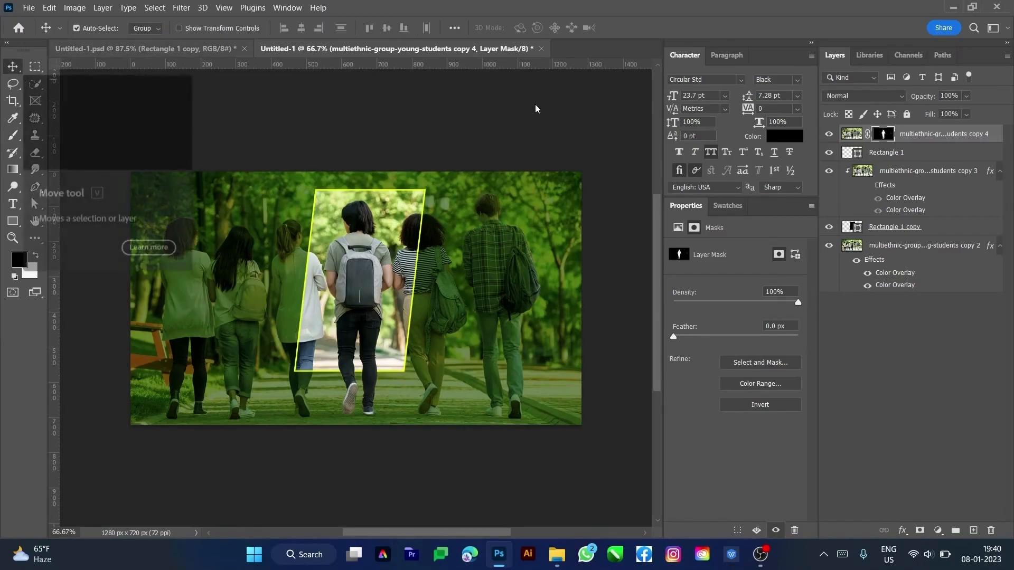
- Hide and reshow the yellow outline layer, Rectangle 1, to check it around the middle student
{"action": "left_click", "coordinate": [904, 157]}
{"action": "left_click", "coordinate": [826, 155]}
{"action": "left_click", "coordinate": [826, 154]}
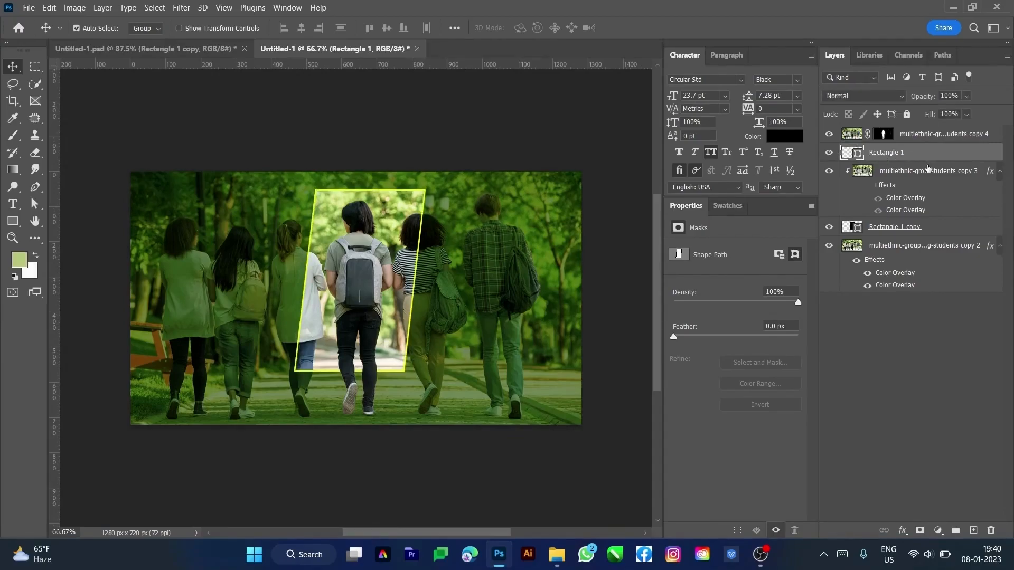
- Try moving Rectangle 1 to the bottom of the layer stack, and undo the move
{"action": "left_click_drag", "start_coordinate": [933, 157], "coordinate": [920, 458]}
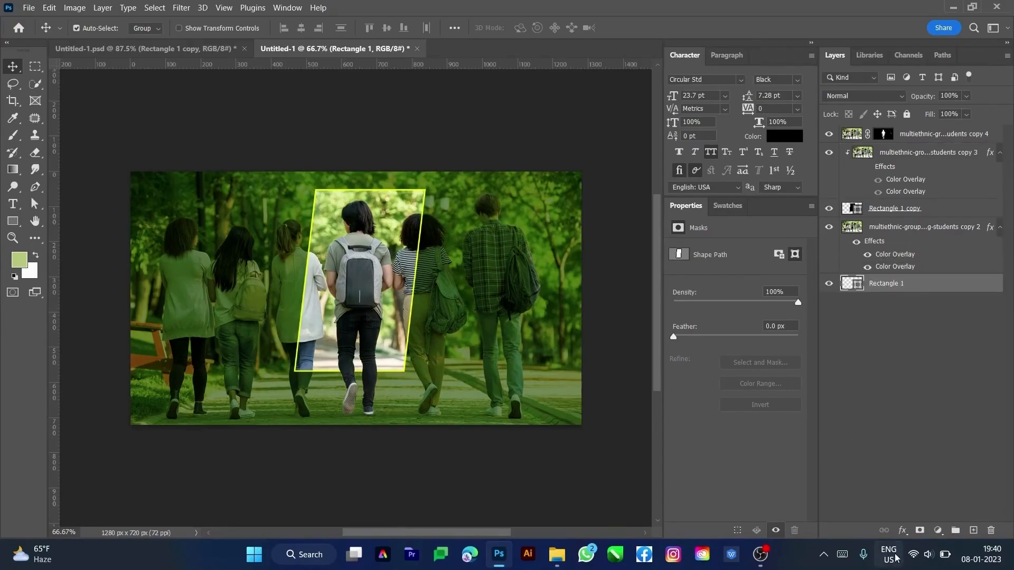
{"action": "key", "text": "ctrl+z"}
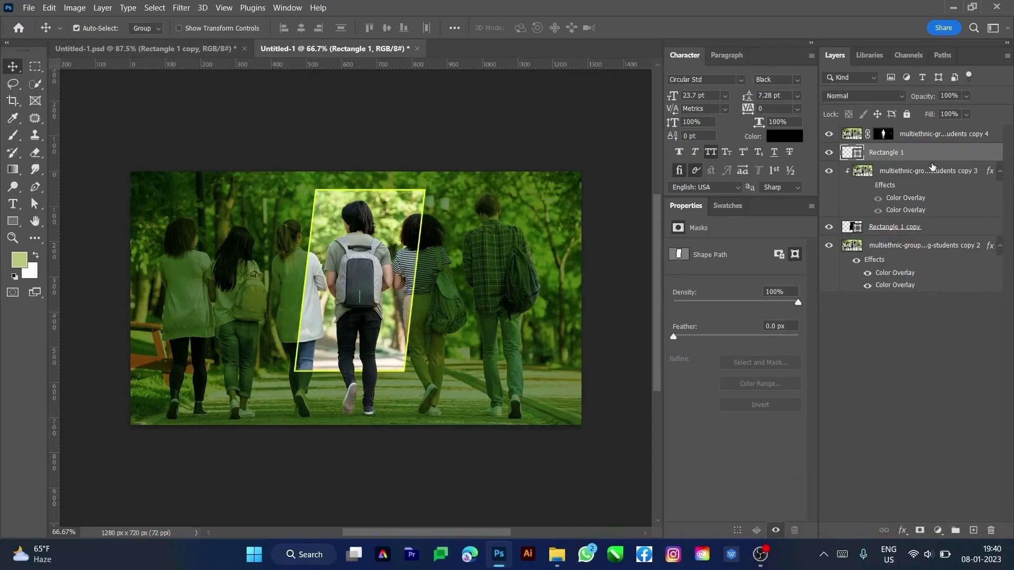
- Try an Inner Shadow on Rectangle 1 with Normal blend mode and the yellow colour fff600
{"action": "left_click", "coordinate": [901, 530]}
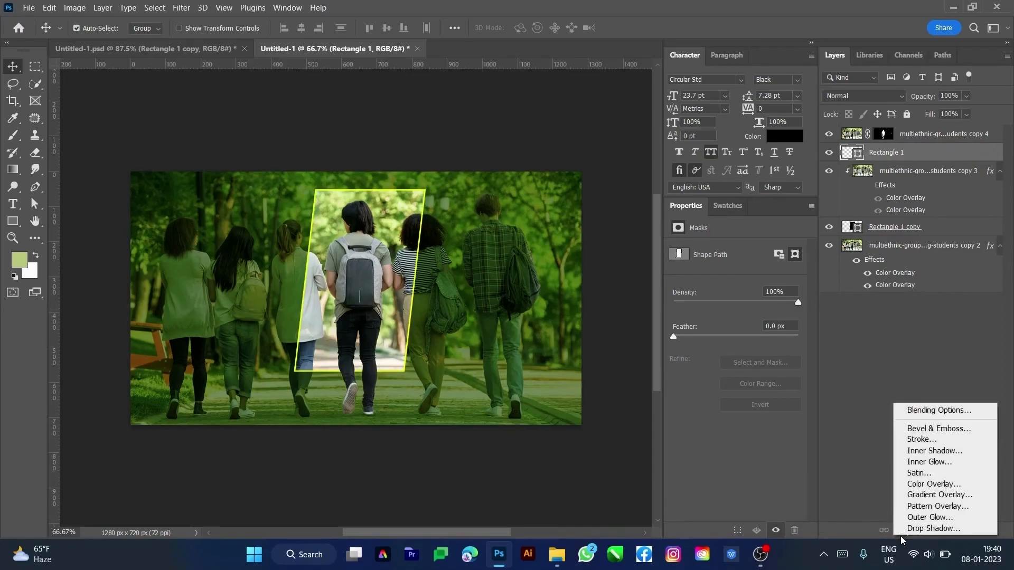
{"action": "left_click", "coordinate": [951, 451]}
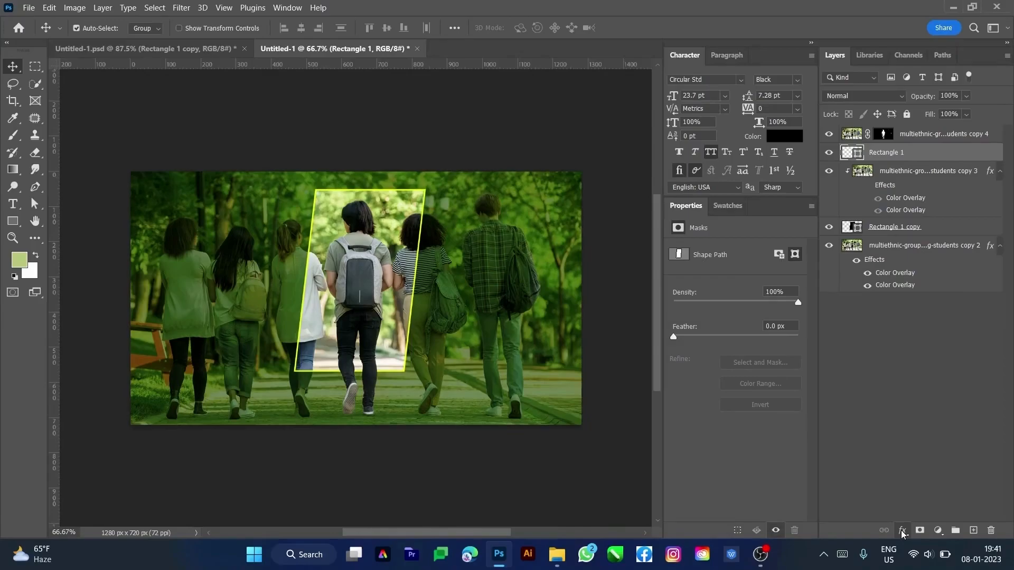
{"action": "double_click", "coordinate": [909, 483]}
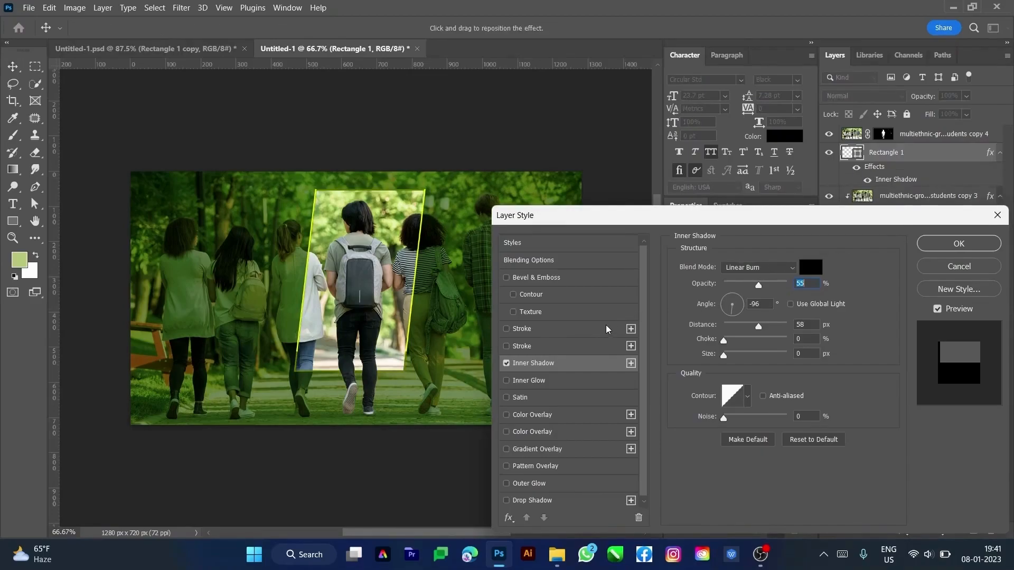
{"action": "left_click", "coordinate": [733, 268]}
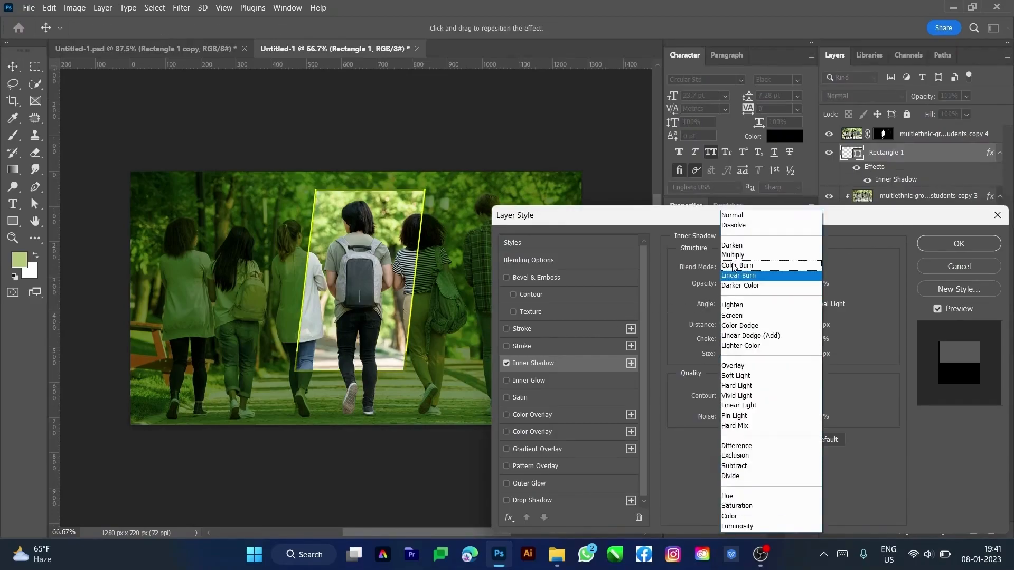
{"action": "left_click", "coordinate": [759, 214]}
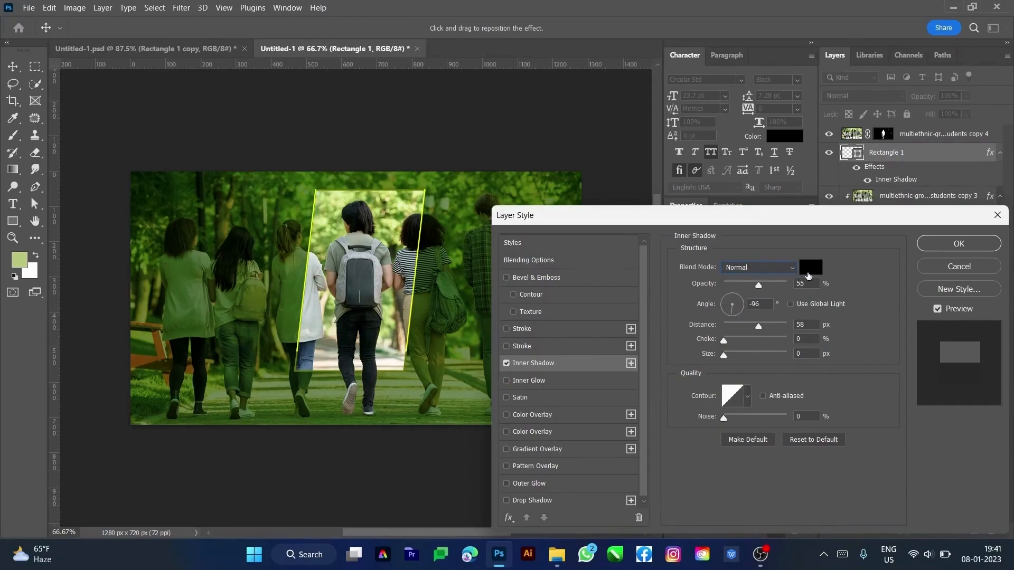
{"action": "left_click", "coordinate": [808, 268]}
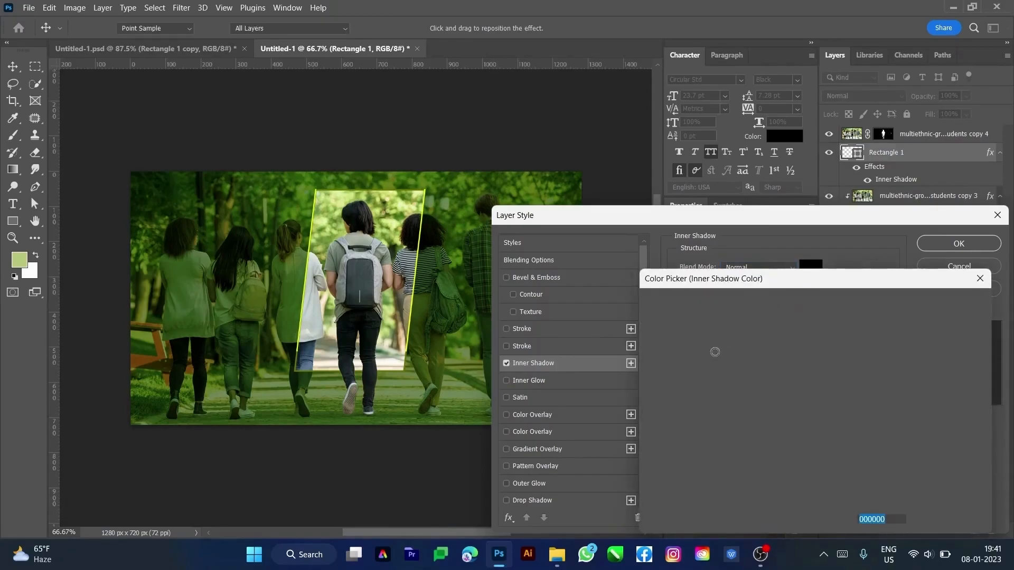
{"action": "left_click", "coordinate": [828, 449]}
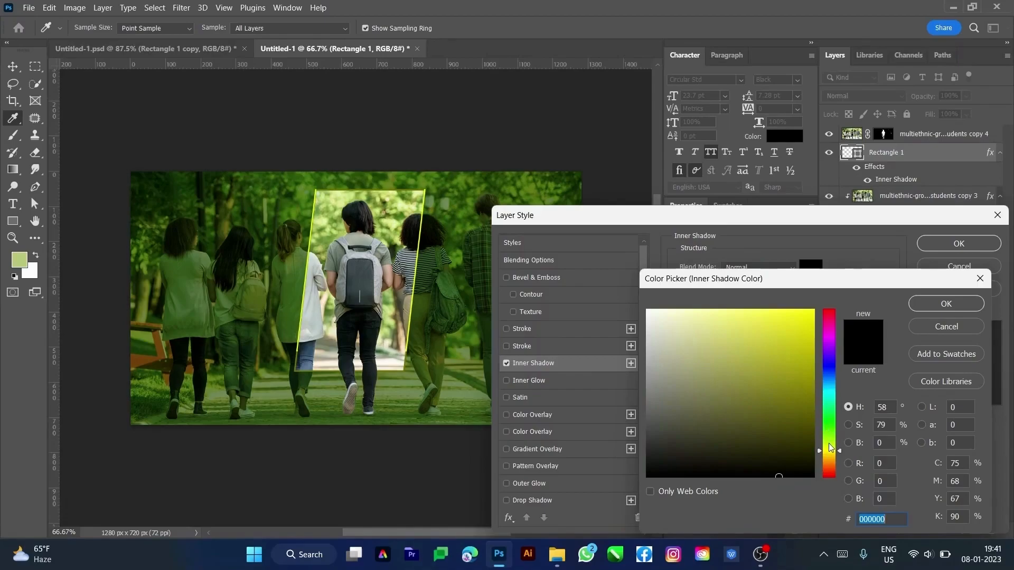
{"action": "left_click", "coordinate": [830, 446]}
{"action": "left_click", "coordinate": [811, 315]}
{"action": "left_click_drag", "start_coordinate": [811, 315], "coordinate": [844, 267]}
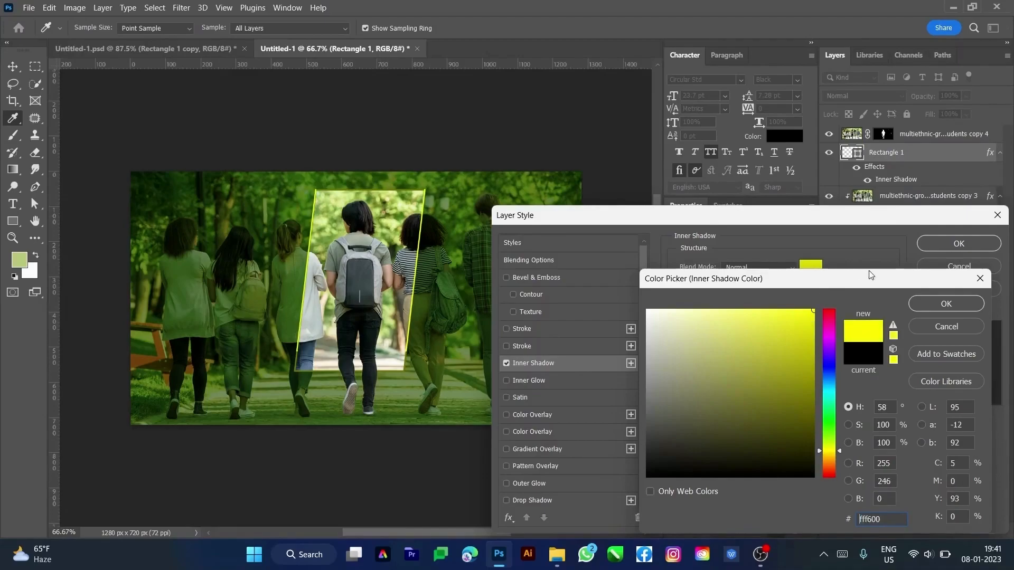
{"action": "left_click", "coordinate": [939, 304]}
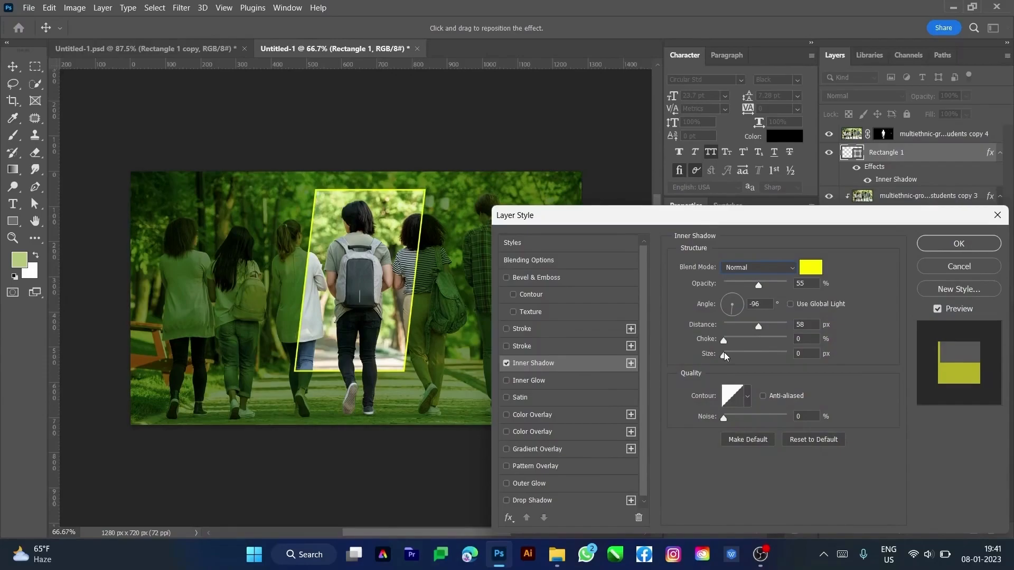
- Set the Inner Shadow to size 155 px, distance 0 px, angle 90° and opacity 100%
{"action": "left_click_drag", "start_coordinate": [725, 356], "coordinate": [706, 327]}
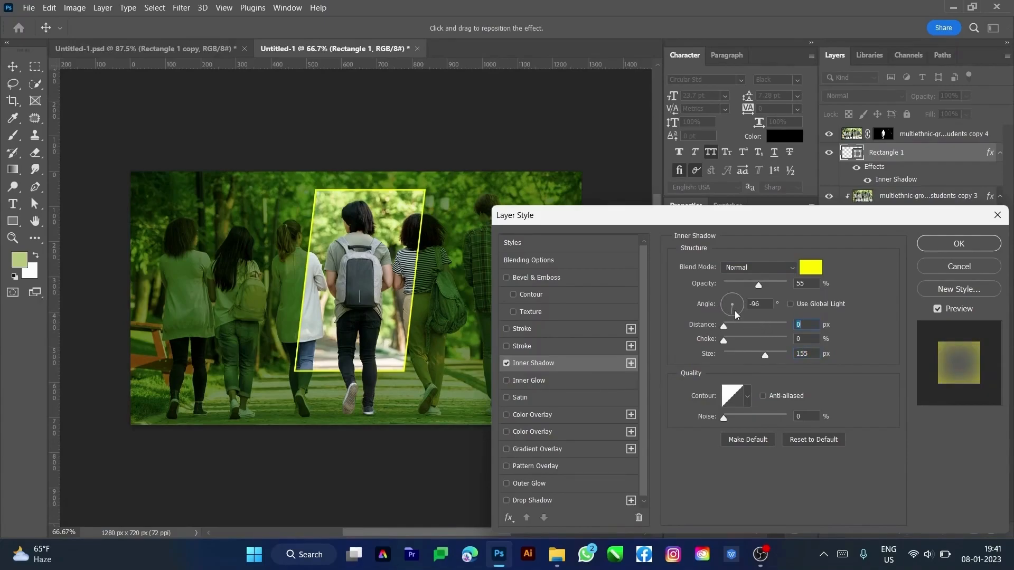
{"action": "left_click_drag", "start_coordinate": [770, 304], "coordinate": [714, 305]}
{"action": "type", "text": "90"}
{"action": "left_click_drag", "start_coordinate": [758, 286], "coordinate": [788, 286]}
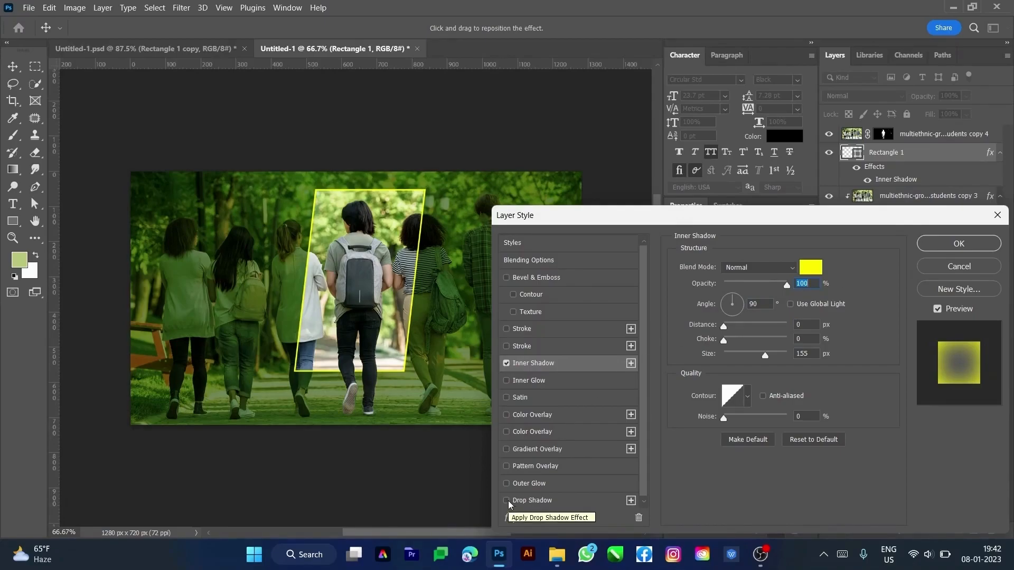
- Try an Inner Glow in Normal blend mode instead of the Inner Shadow, and cancel the layer style changes
{"action": "left_click", "coordinate": [507, 381]}
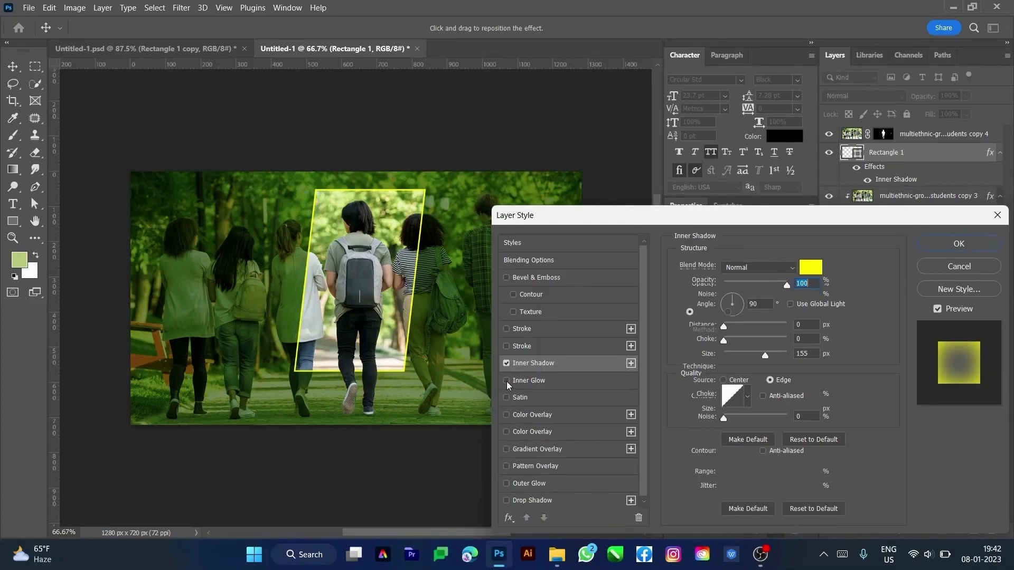
{"action": "left_click", "coordinate": [506, 380]}
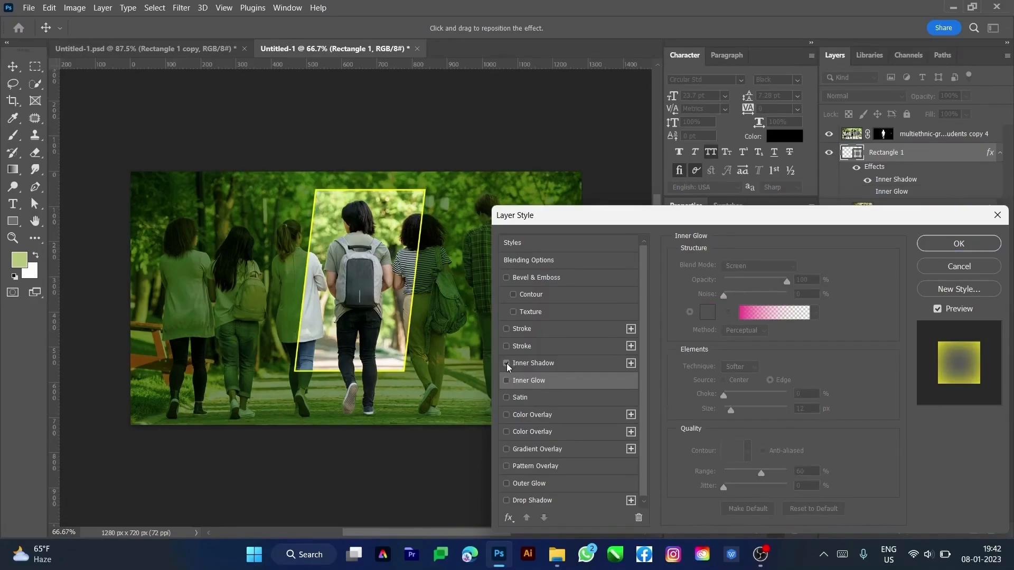
{"action": "left_click", "coordinate": [506, 364]}
{"action": "left_click", "coordinate": [507, 381]}
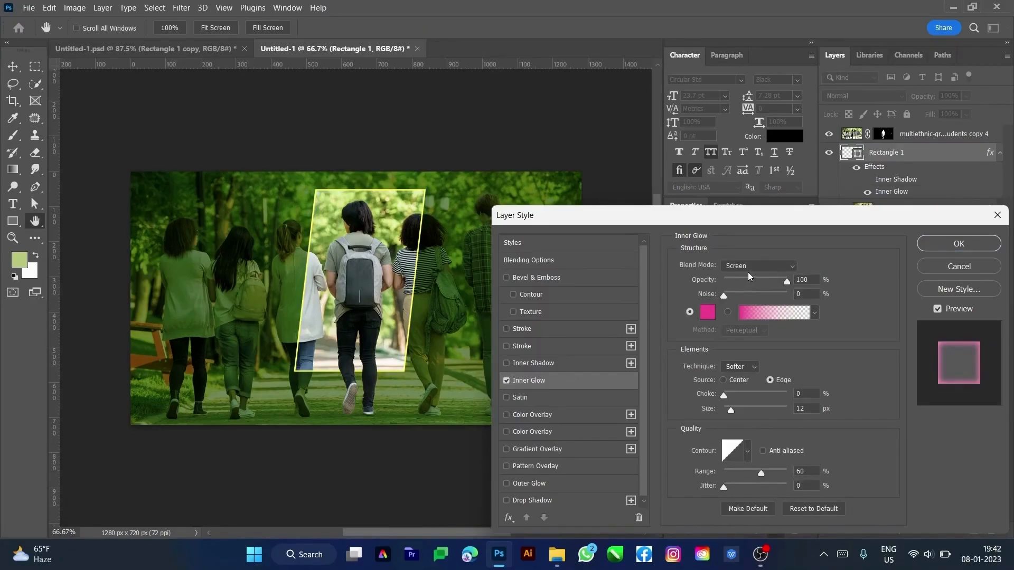
{"action": "left_click", "coordinate": [752, 267]}
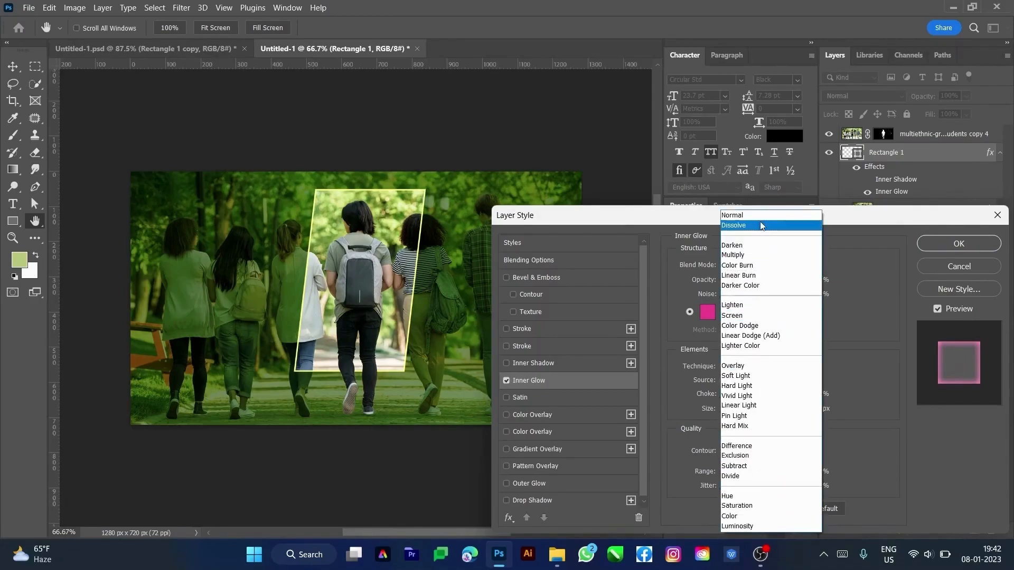
{"action": "left_click", "coordinate": [761, 216]}
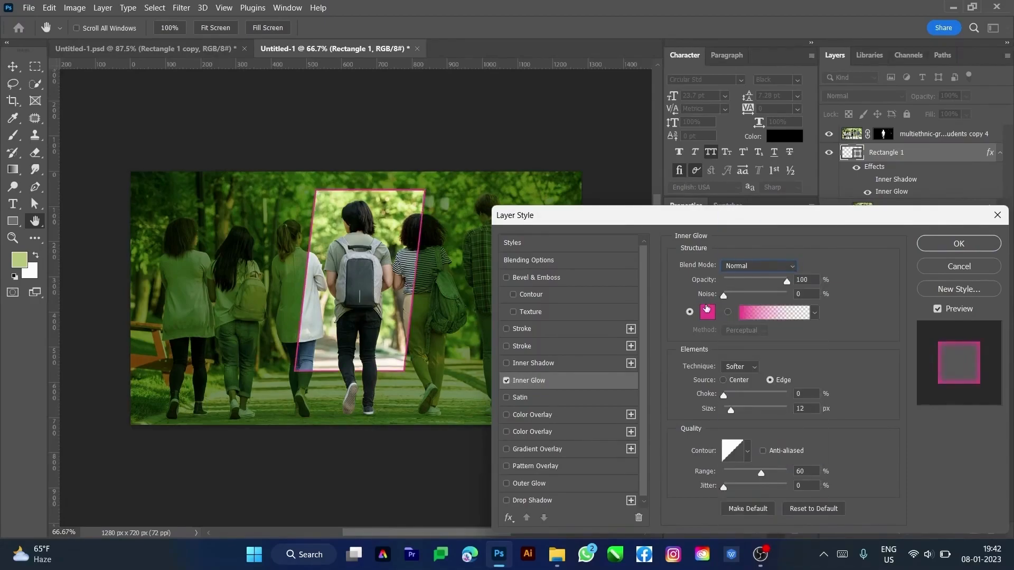
{"action": "left_click", "coordinate": [707, 311]}
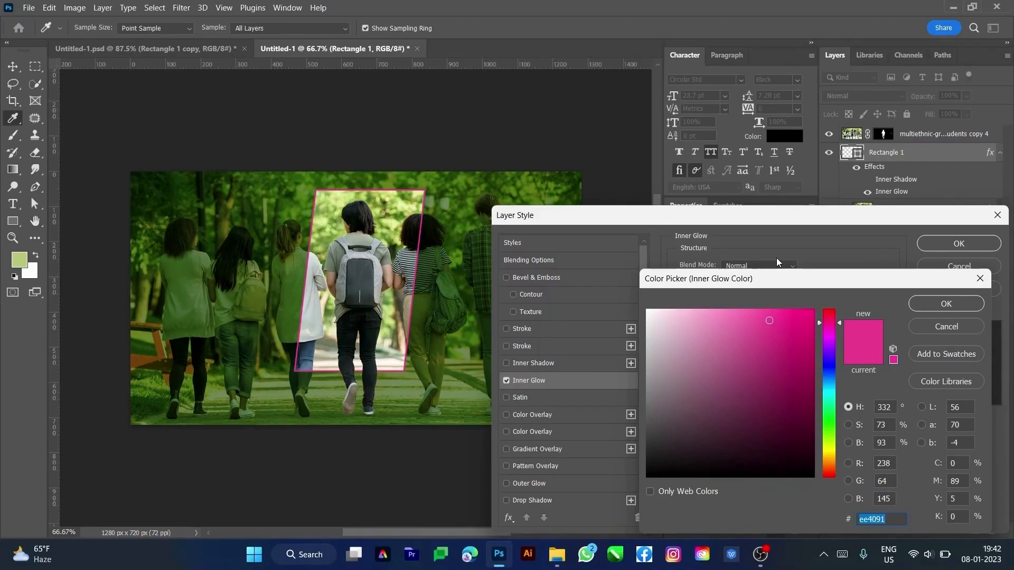
{"action": "left_click", "coordinate": [923, 333]}
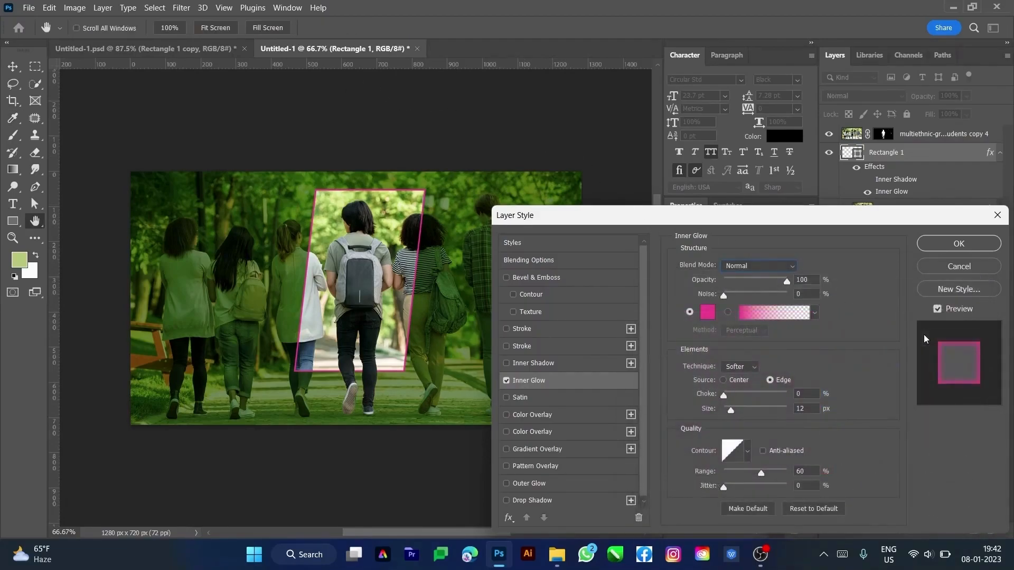
{"action": "left_click", "coordinate": [960, 270]}
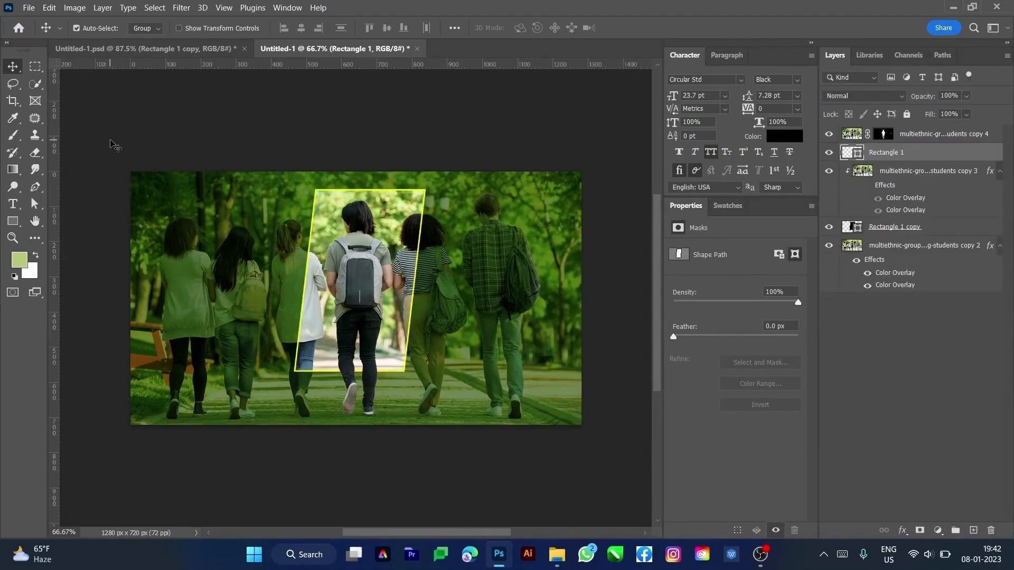
- Look up the hex code of Rectangle 1's stroke colour and return to the Move tool
{"action": "key", "text": "u"}
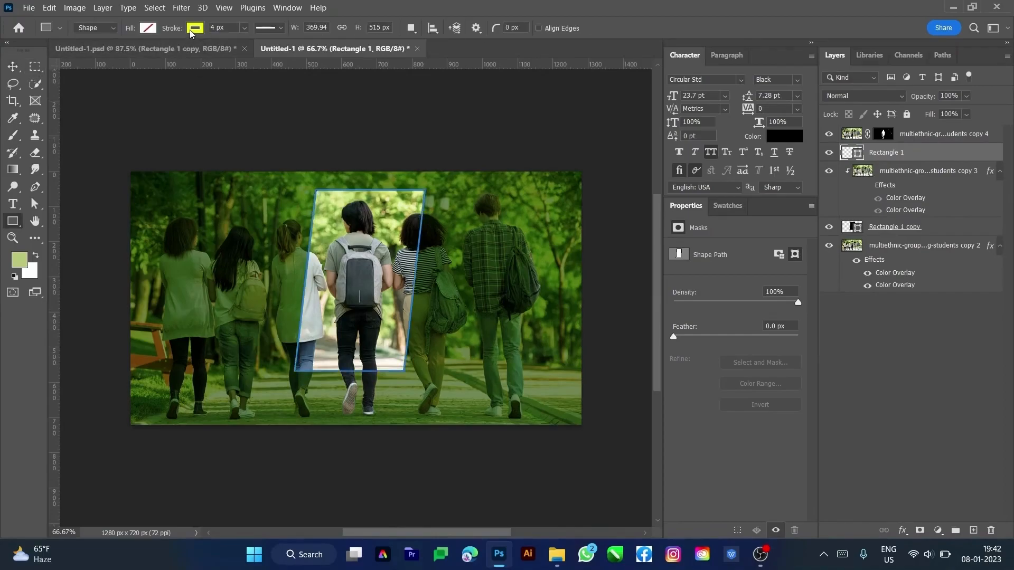
{"action": "left_click", "coordinate": [193, 30]}
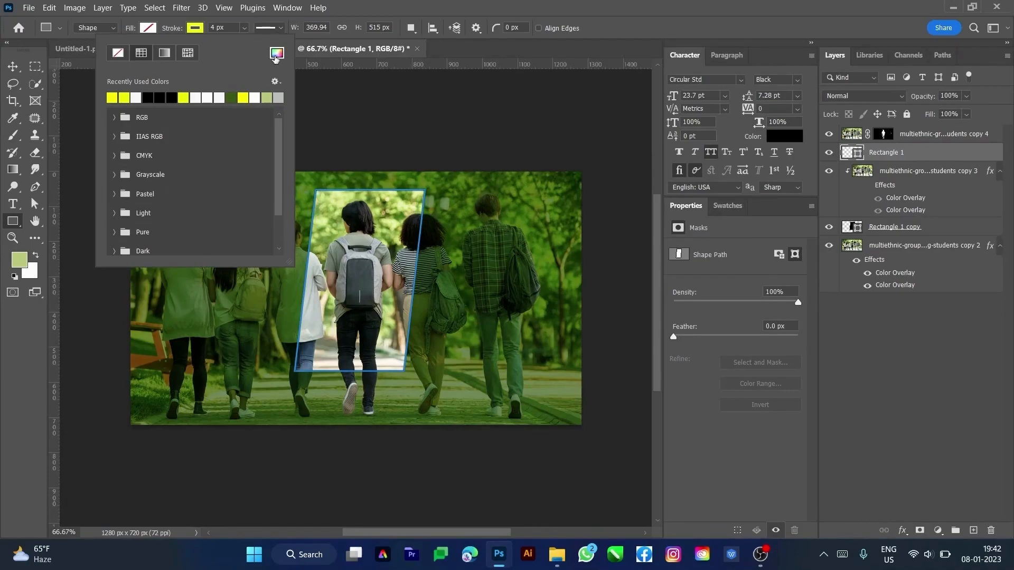
{"action": "left_click", "coordinate": [275, 56]}
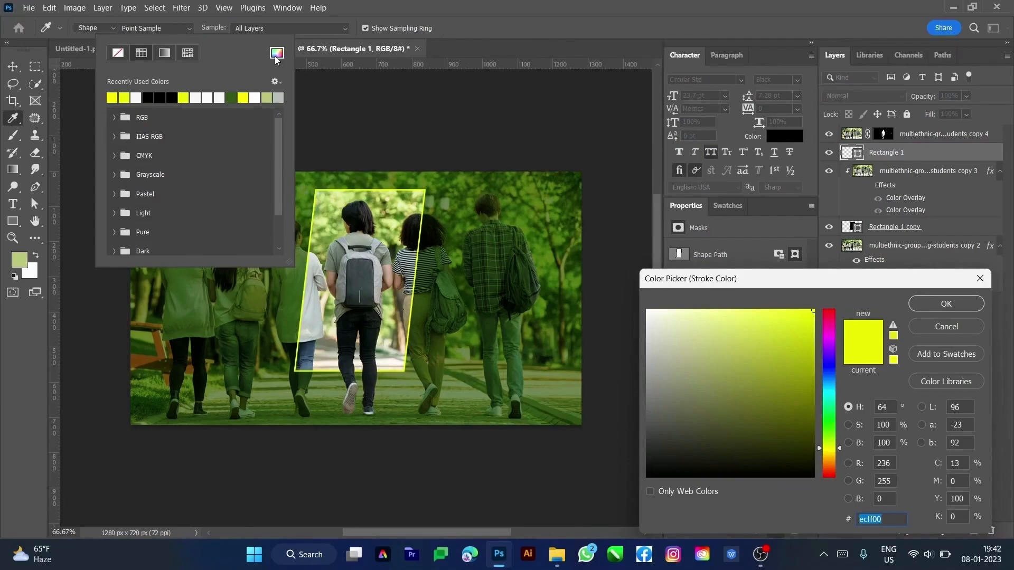
{"action": "key", "text": "Return"}
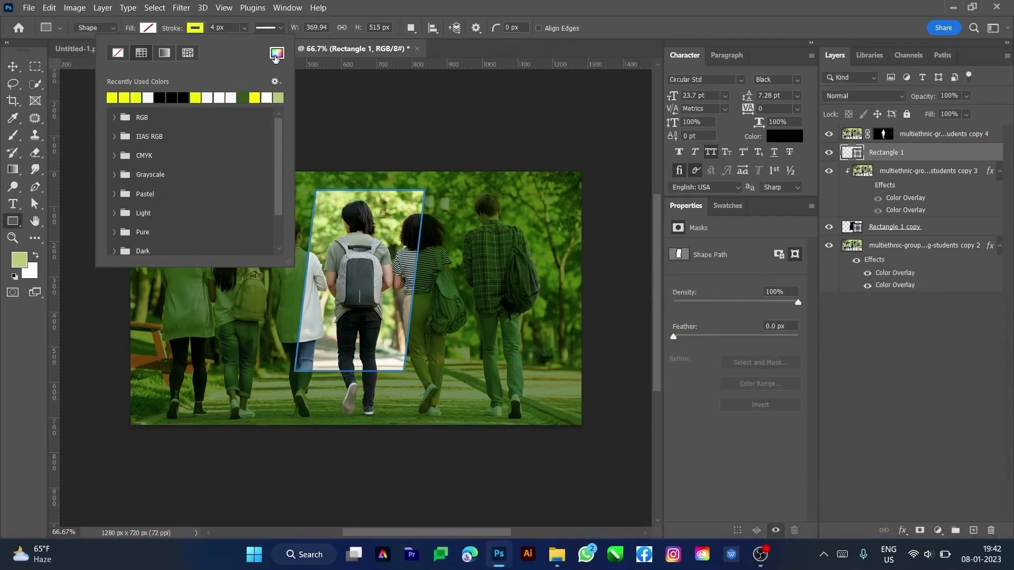
{"action": "left_click", "coordinate": [12, 64]}
{"action": "left_click", "coordinate": [13, 64]}
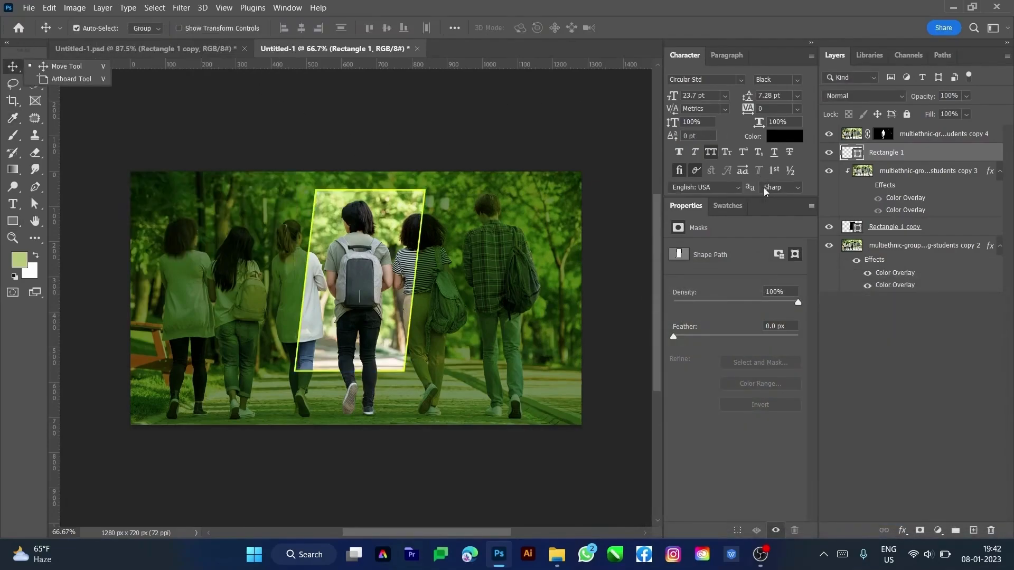
- Add an Inner Glow to Rectangle 1 in the outline's yellow, ecff00
{"action": "left_click", "coordinate": [899, 530]}
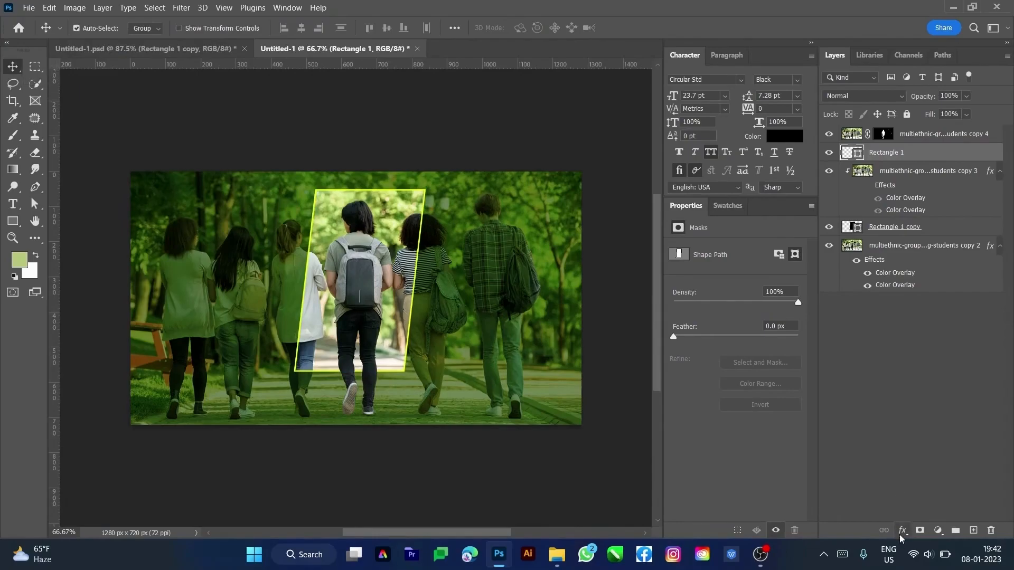
{"action": "left_click", "coordinate": [900, 530]}
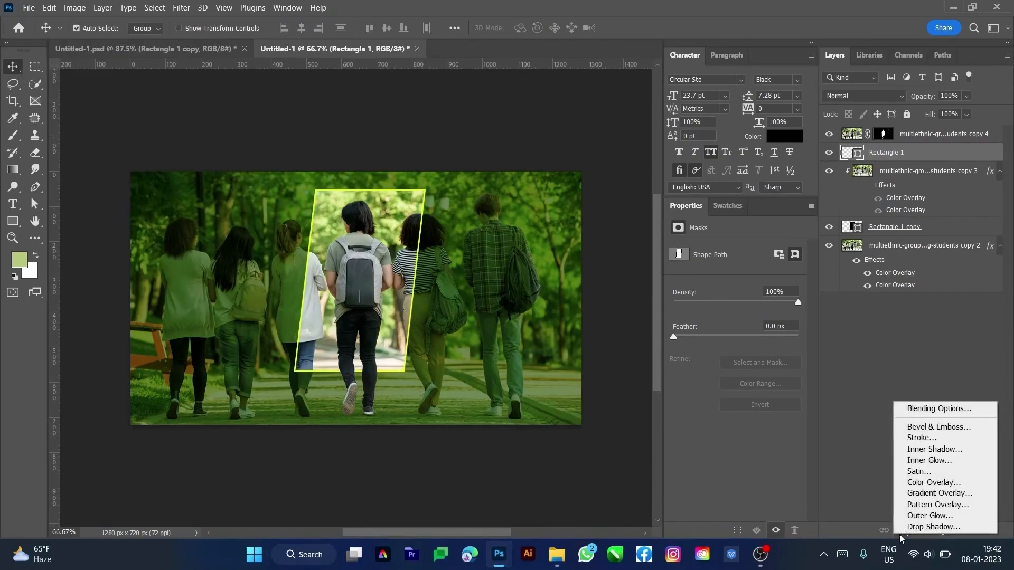
{"action": "left_click", "coordinate": [943, 460]}
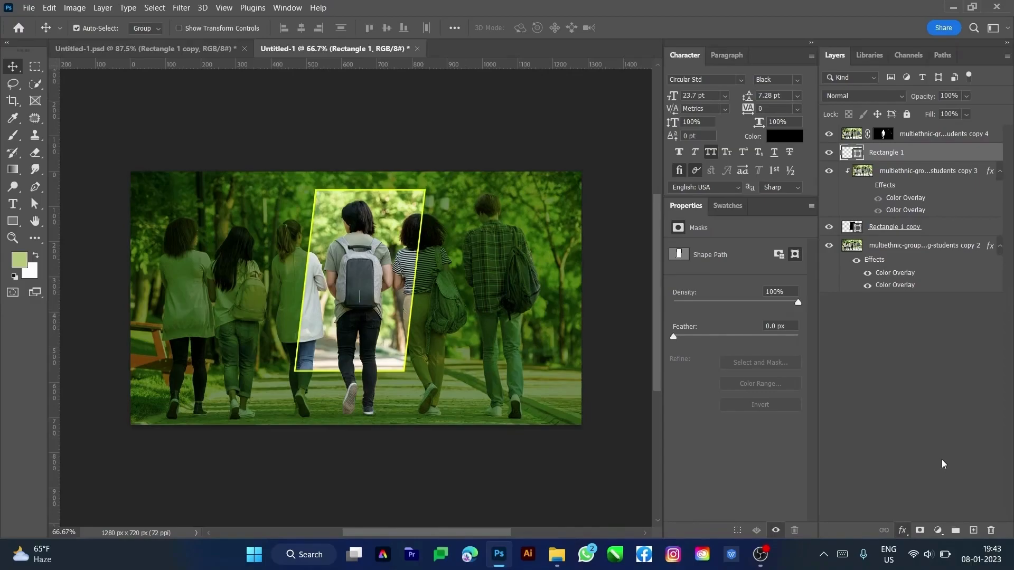
{"action": "left_click", "coordinate": [908, 496]}
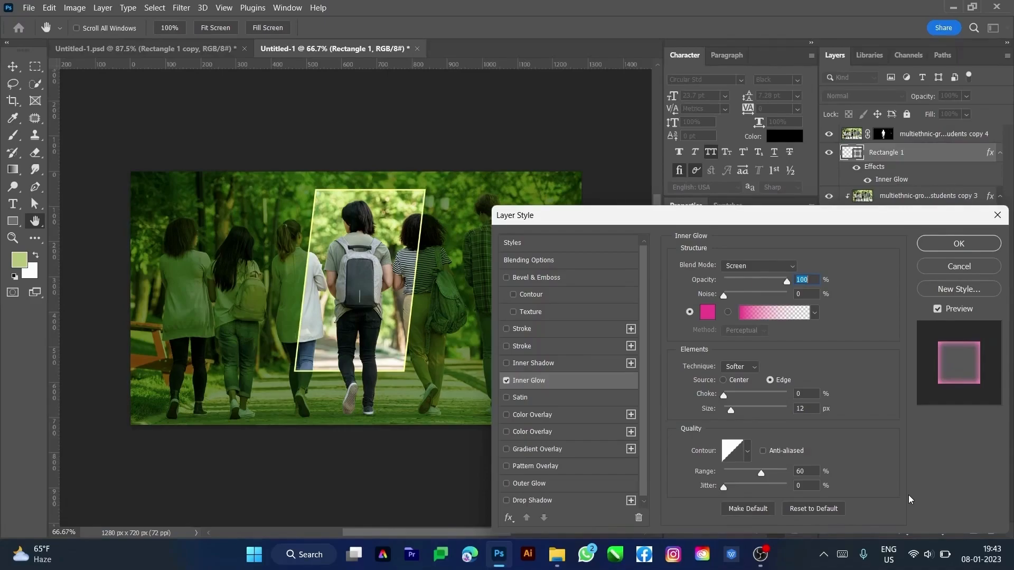
{"action": "left_click", "coordinate": [707, 313]}
{"action": "type", "text": "ecff00"}
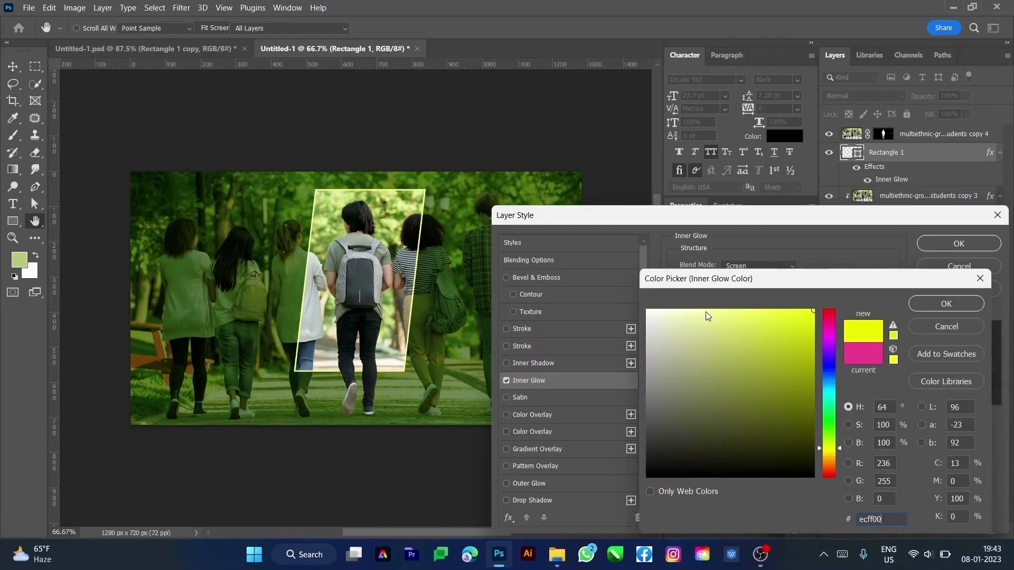
{"action": "key", "text": "Return"}
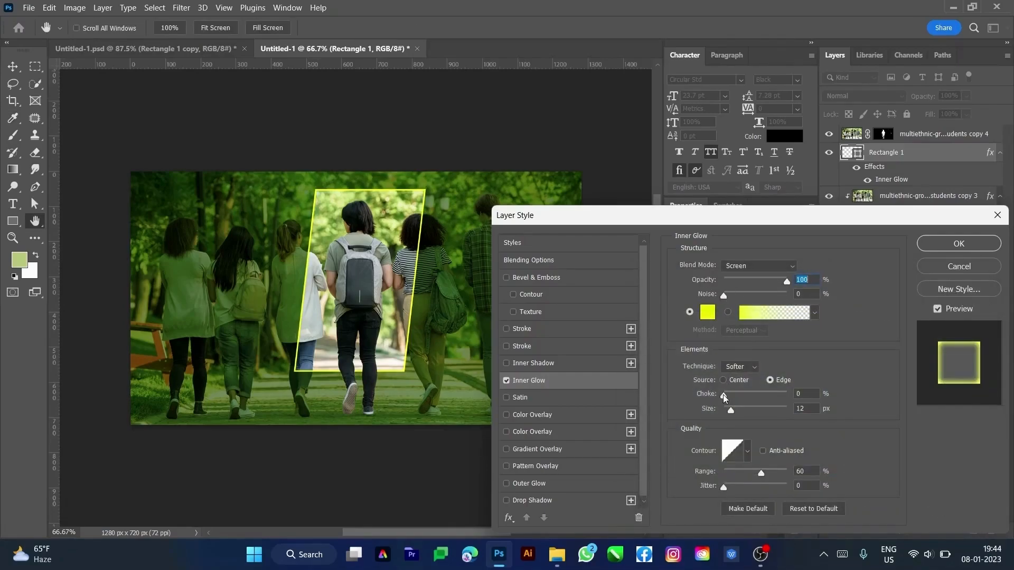
- Set the Inner Glow's size to 224 px and its blend mode to Lighten
{"action": "left_click_drag", "start_coordinate": [732, 411], "coordinate": [782, 416]}
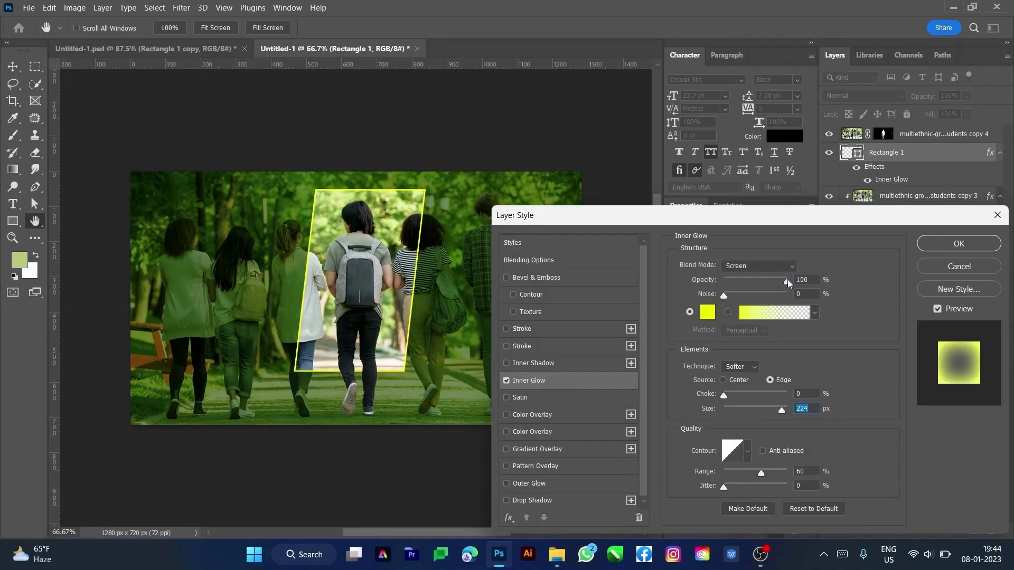
{"action": "left_click", "coordinate": [787, 269]}
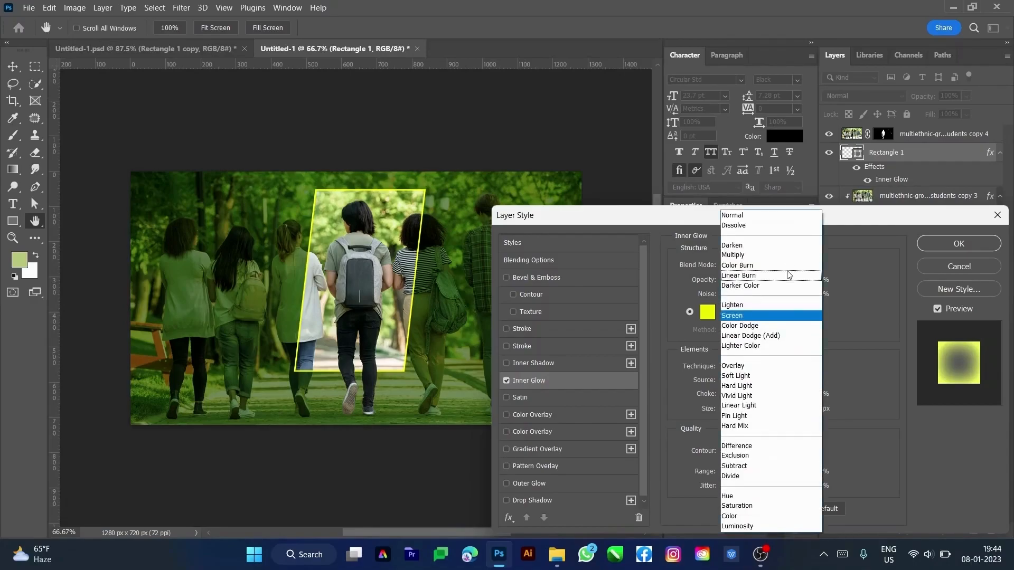
{"action": "left_click", "coordinate": [755, 307]}
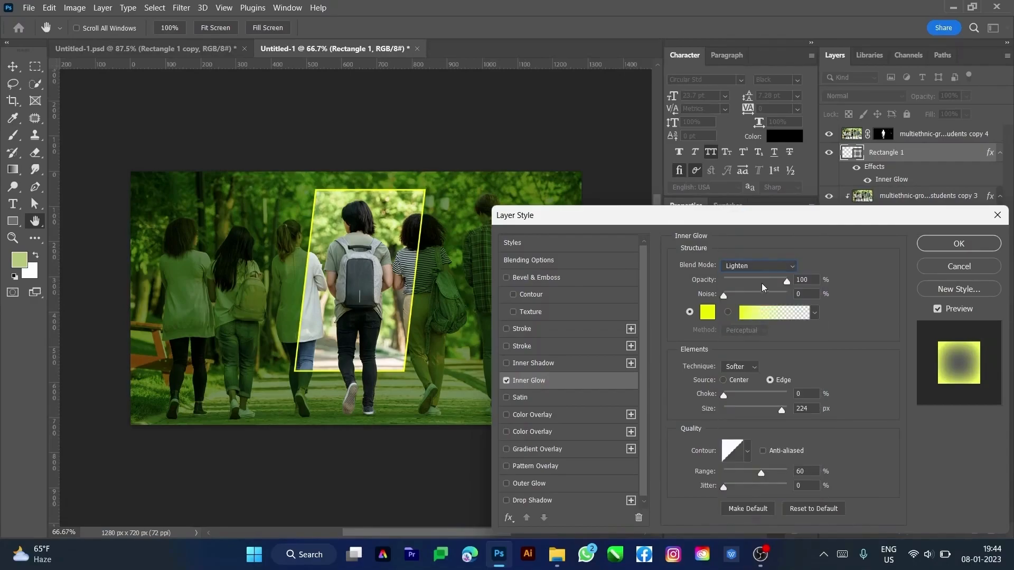
- Change the Inner Glow's blend mode to Normal, and try a higher choke before resetting it to 0%
{"action": "scroll", "coordinate": [775, 264], "scroll_direction": "up", "scroll_amount": 3}
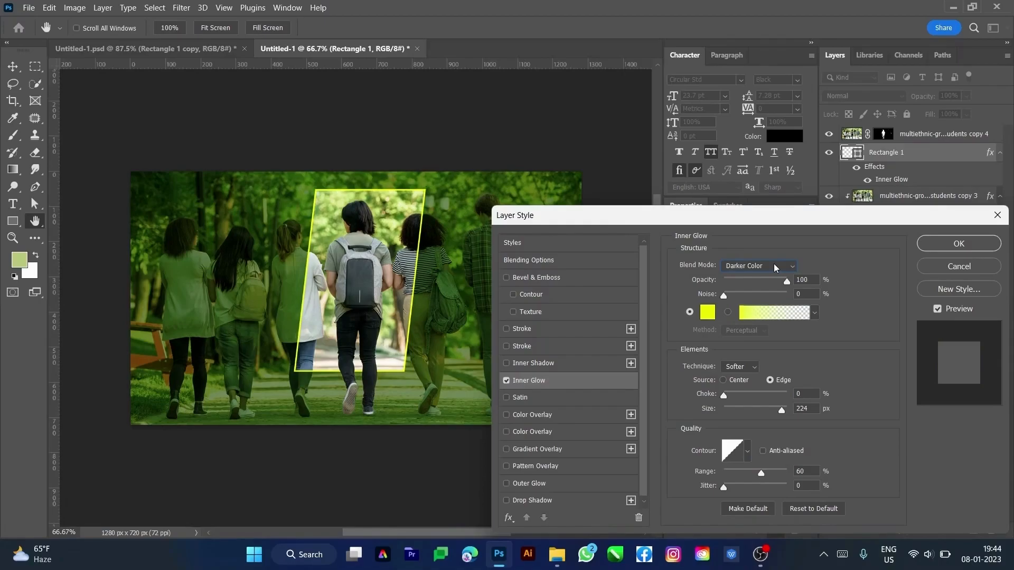
{"action": "scroll", "coordinate": [774, 264], "scroll_direction": "up", "scroll_amount": 4}
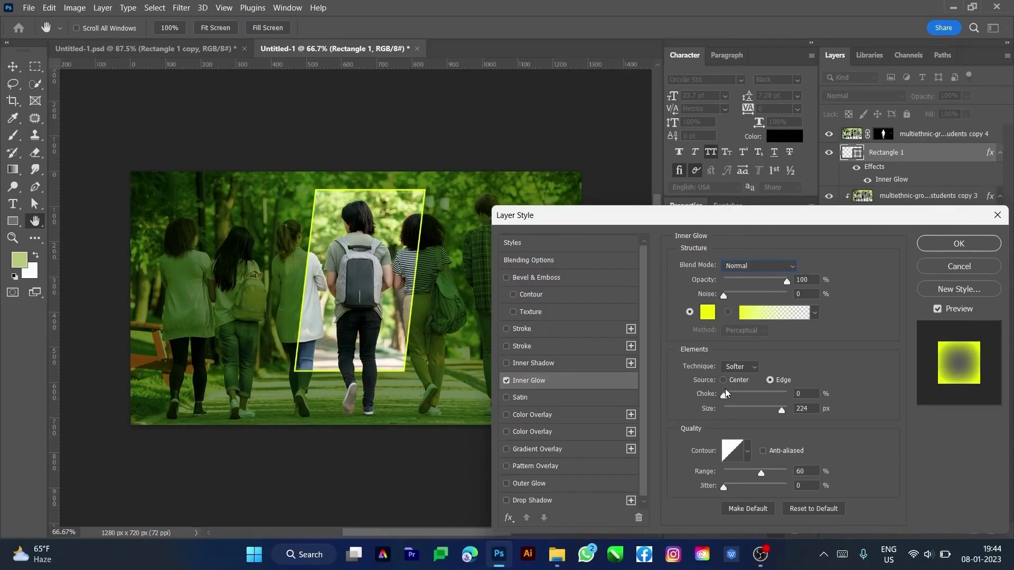
{"action": "left_click_drag", "start_coordinate": [724, 397], "coordinate": [781, 398]}
{"action": "key", "text": "ctrl+z"}
- Add a Drop Shadow to Rectangle 1 in the outline's yellow, ecff00
{"action": "left_click", "coordinate": [507, 502]}
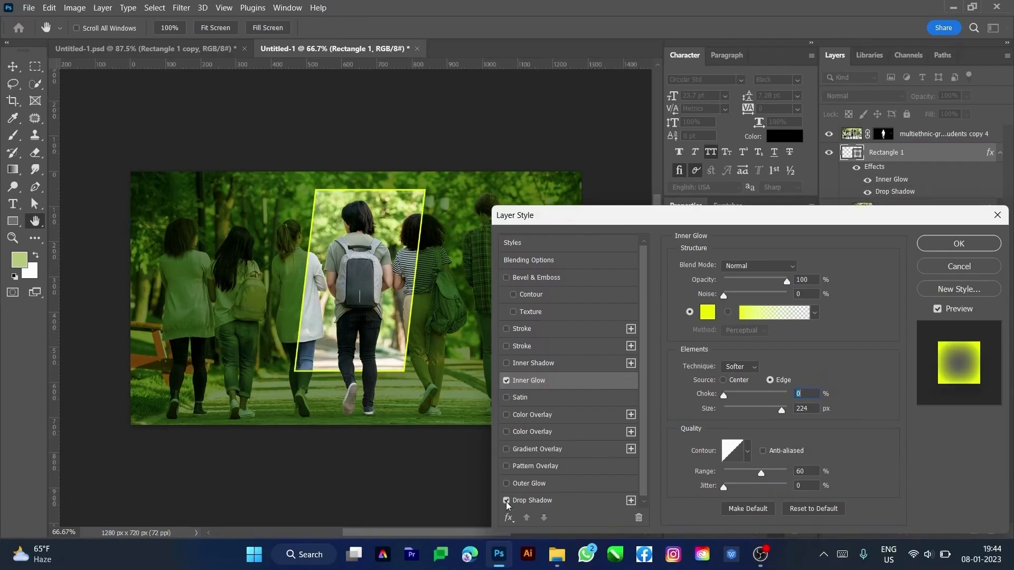
{"action": "left_click", "coordinate": [524, 505]}
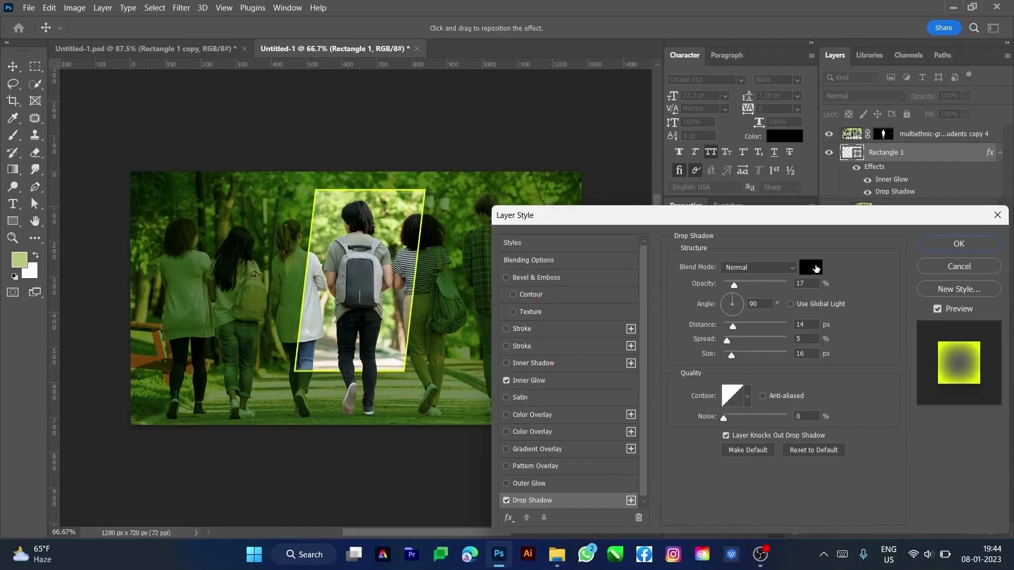
{"action": "left_click", "coordinate": [816, 269]}
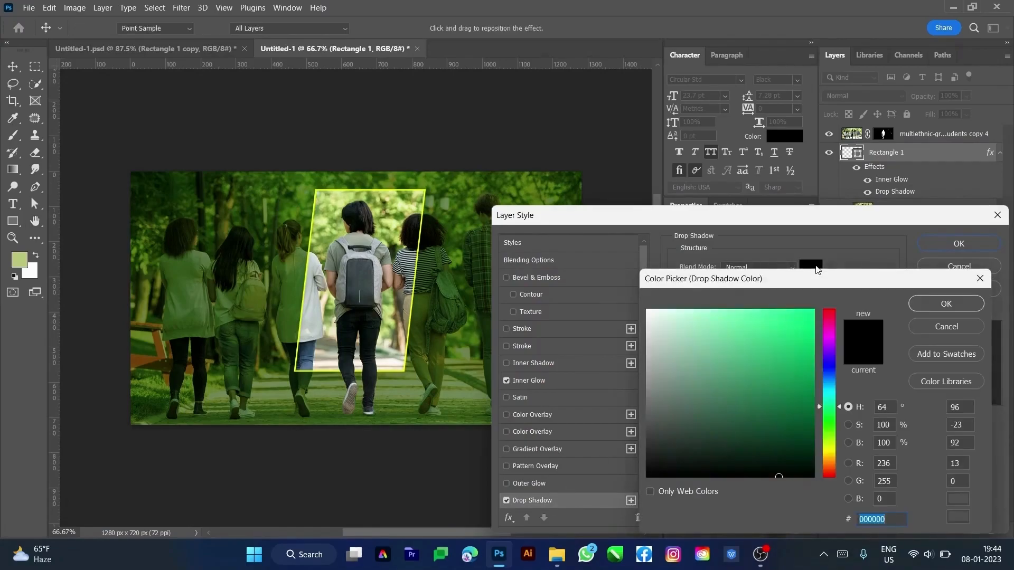
{"action": "type", "text": "ecff00"}
{"action": "key", "text": "ctrl+a"}
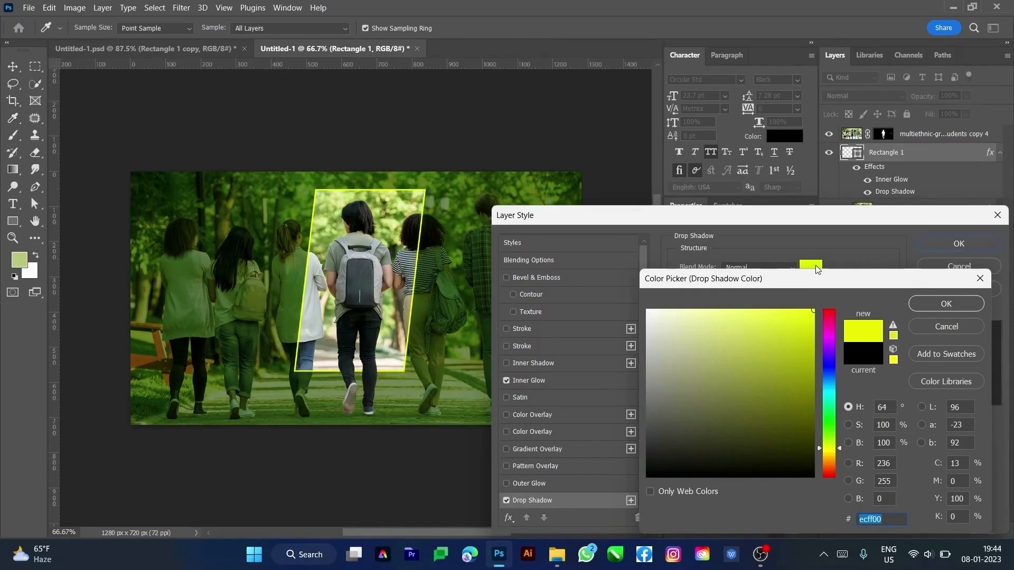
{"action": "key", "text": "Return"}
- Set the Drop Shadow's opacity to 57%
{"action": "left_click", "coordinate": [812, 281]}
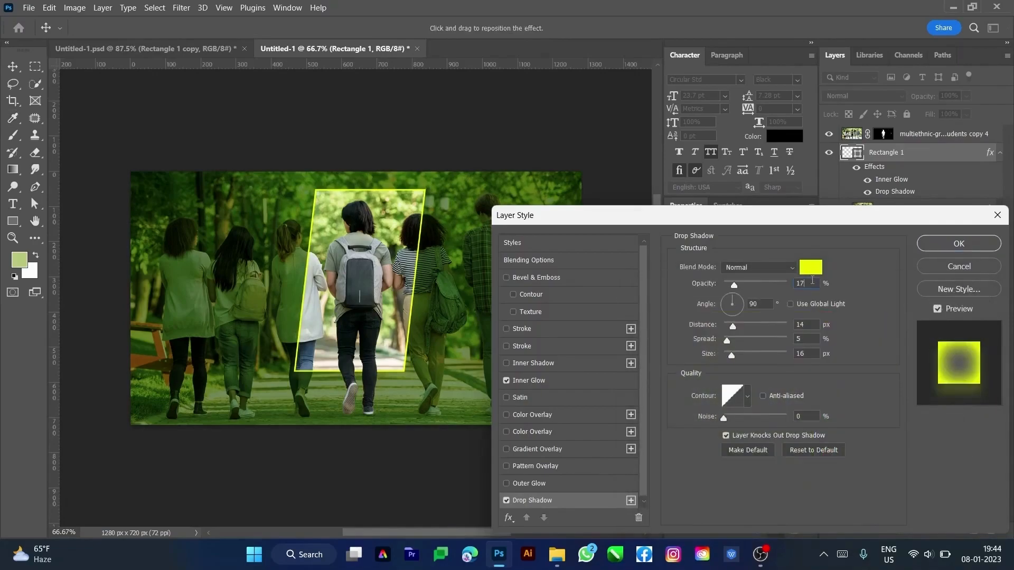
{"action": "key", "text": "shift+Up"}
{"action": "key", "text": "shift+Up"}
{"action": "key", "text": "shift+Up"}
{"action": "key", "text": "shift+Up"}
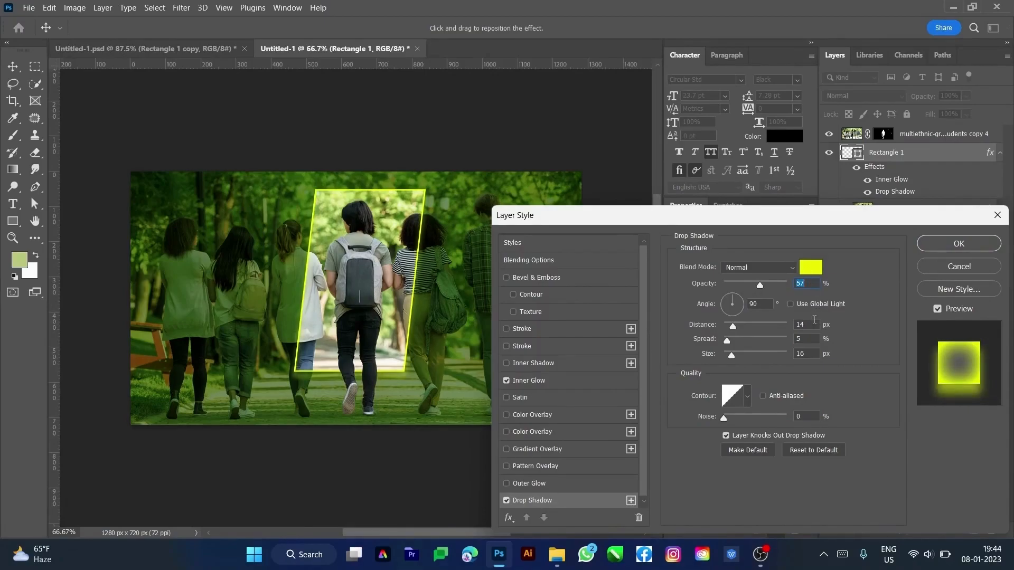
- Reduce the Drop Shadow's size to 0 px and fine-tune it up to 7 px
{"action": "left_click", "coordinate": [807, 354]}
{"action": "key", "text": "shift+Down"}
{"action": "key", "text": "shift+Down"}
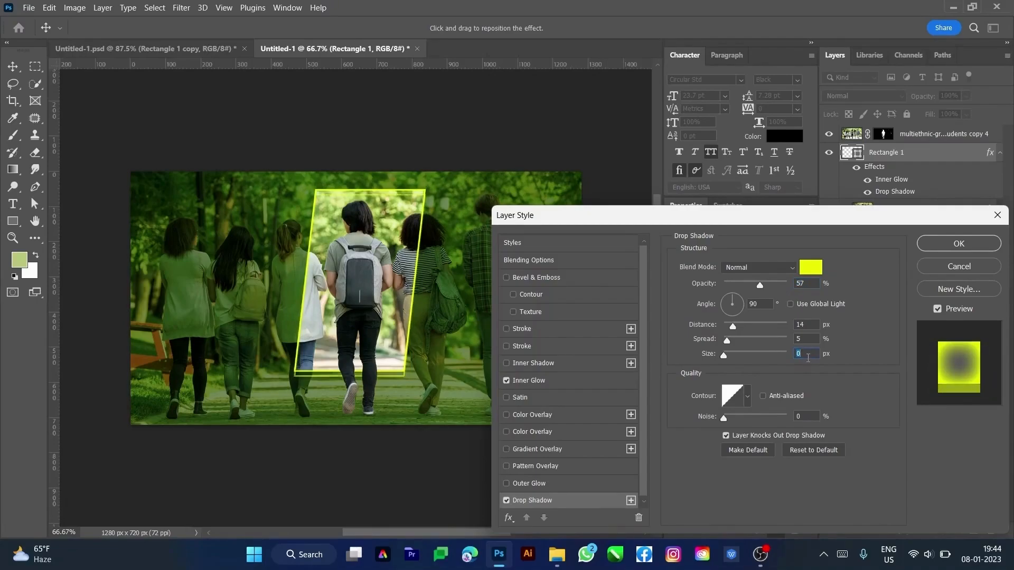
{"action": "type", "text": "000"}
{"action": "key", "text": "Up"}
{"action": "key", "text": "Up"}
{"action": "key", "text": "Up"}
{"action": "key", "text": "Up"}
{"action": "key", "text": "Up"}
{"action": "key", "text": "Up"}
{"action": "key", "text": "Up"}
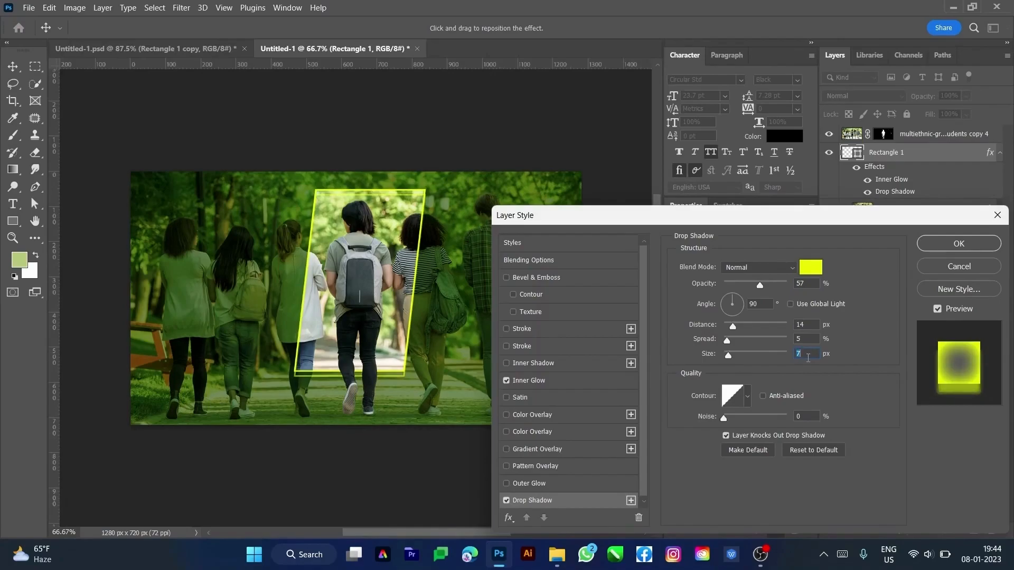
{"action": "key", "text": "Down"}
{"action": "key", "text": "Down"}
{"action": "key", "text": "Down"}
{"action": "key", "text": "Down"}
{"action": "key", "text": "Down"}
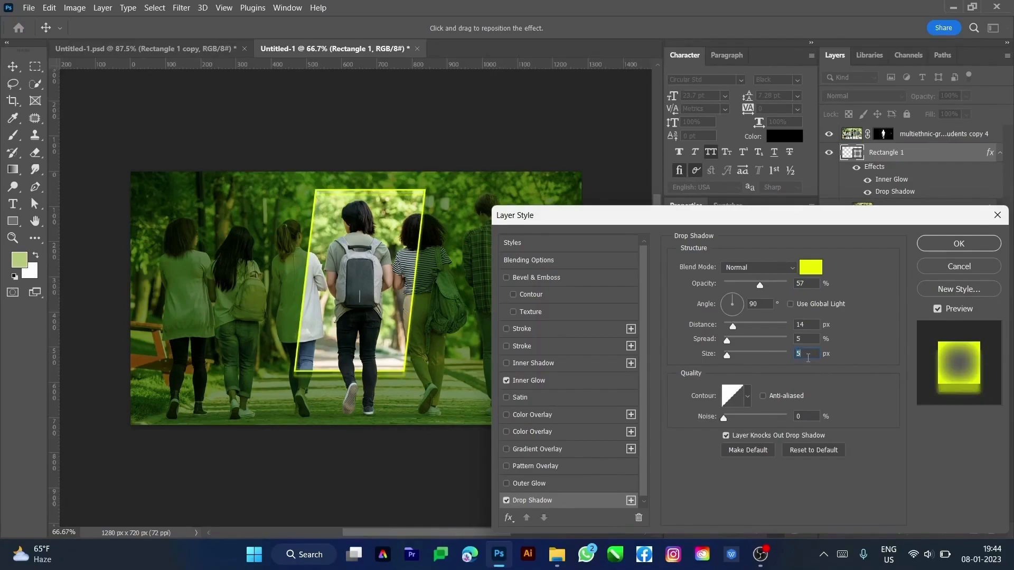
{"action": "key", "text": "Up"}
{"action": "key", "text": "Up"}
{"action": "key", "text": "Up"}
- Set the Drop Shadow's spread to 11%
{"action": "key", "text": "shift+Tab"}
{"action": "key", "text": "Up"}
{"action": "key", "text": "Up"}
{"action": "key", "text": "Up"}
{"action": "key", "text": "Up"}
{"action": "key", "text": "Up"}
- Try several light angles for the Drop Shadow and settle on 76°
{"action": "left_click", "coordinate": [755, 303]}
{"action": "key", "text": "Up"}
{"action": "key", "text": "Up"}
{"action": "key", "text": "Up"}
{"action": "key", "text": "Up"}
{"action": "key", "text": "Down"}
{"action": "key", "text": "Down"}
{"action": "key", "text": "Down"}
{"action": "key", "text": "Down"}
{"action": "key", "text": "Down"}
{"action": "key", "text": "Down"}
{"action": "key", "text": "Down"}
{"action": "key", "text": "Down"}
{"action": "key", "text": "Down"}
{"action": "key", "text": "Down"}
{"action": "key", "text": "shift+Down"}
{"action": "key", "text": "shift+Down"}
{"action": "key", "text": "shift+Down"}
{"action": "key", "text": "shift+Down"}
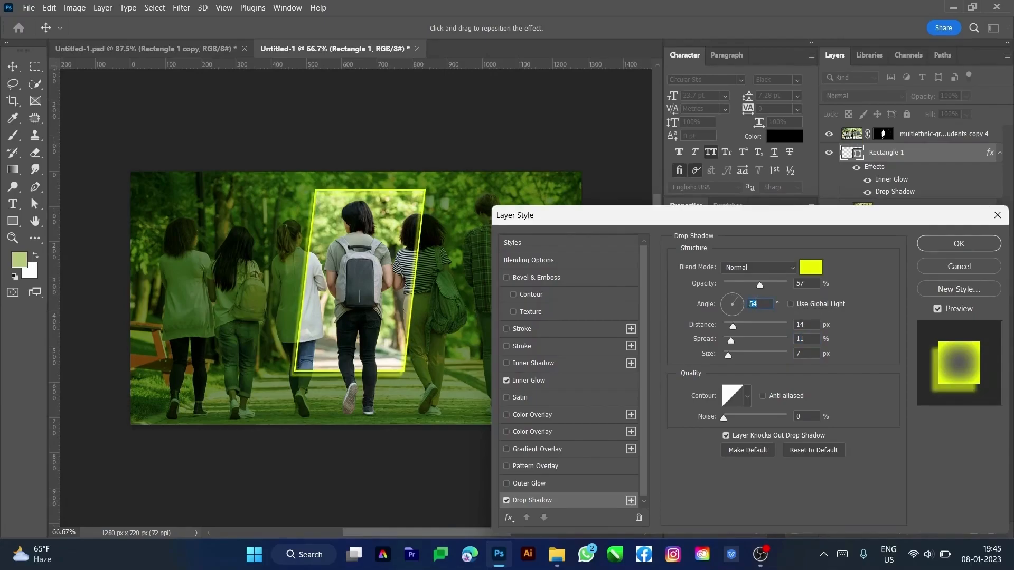
{"action": "key", "text": "Up"}
{"action": "key", "text": "Up"}
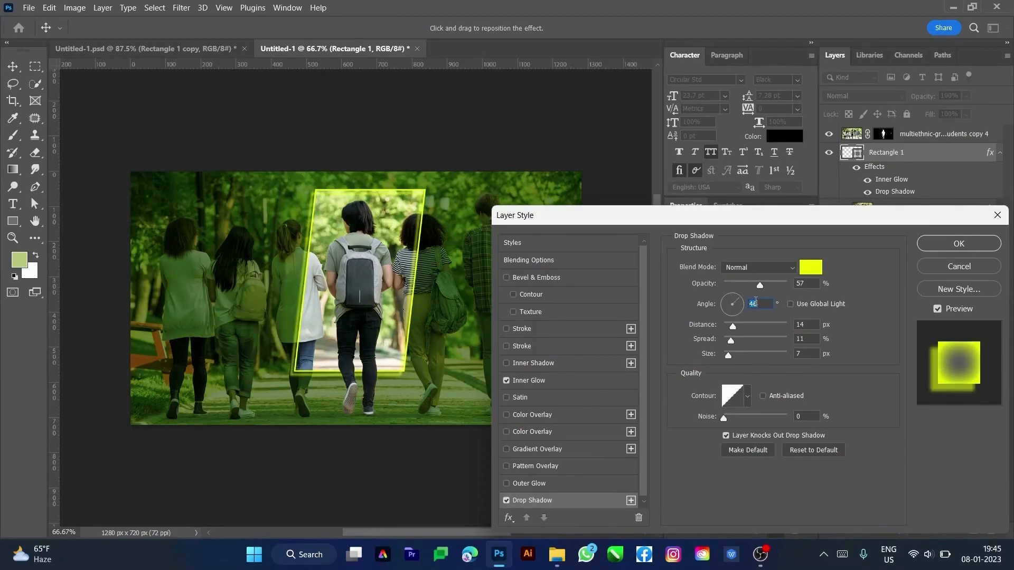
{"action": "key", "text": "Up"}
{"action": "key", "text": "Up"}
{"action": "key", "text": "Up"}
{"action": "key", "text": "Up"}
{"action": "key", "text": "Up"}
{"action": "key", "text": "Up"}
{"action": "key", "text": "Up"}
{"action": "key", "text": "Up"}
{"action": "key", "text": "Up"}
{"action": "key", "text": "Up"}
{"action": "key", "text": "Up"}
{"action": "key", "text": "Up"}
{"action": "key", "text": "Up"}
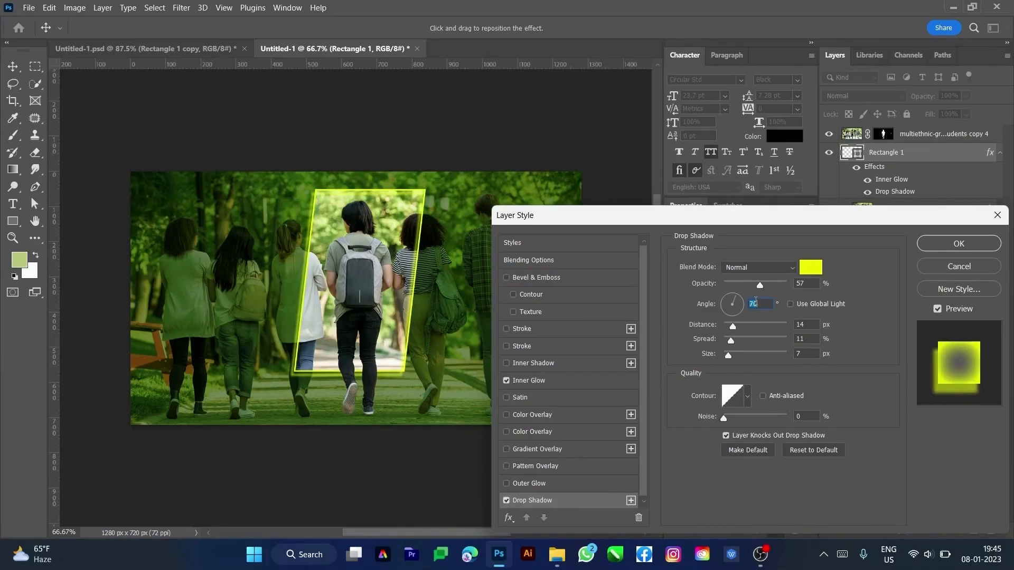
{"action": "key", "text": "Up"}
{"action": "key", "text": "Up"}
{"action": "key", "text": "Up"}
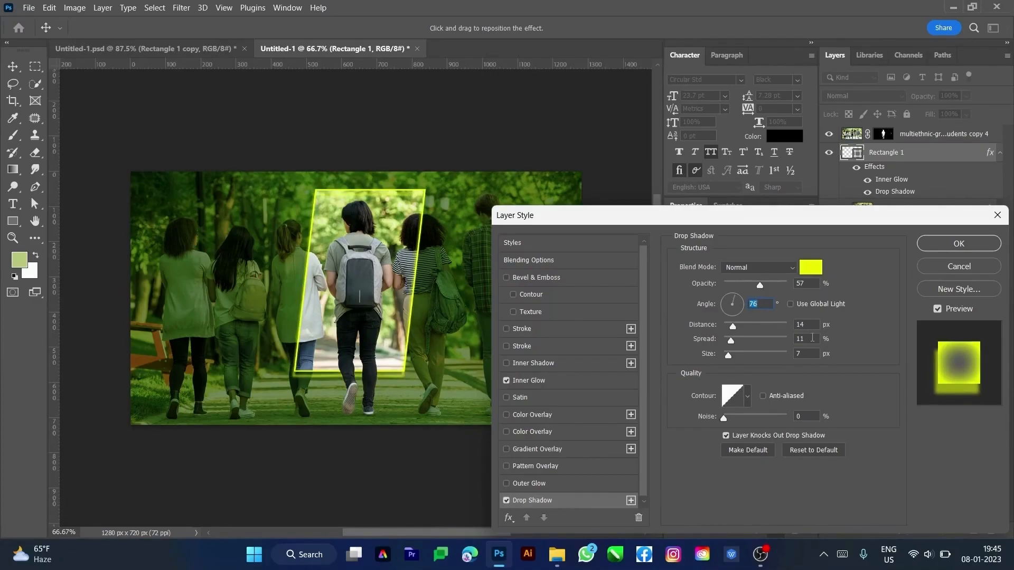
- Reduce the Drop Shadow's distance to 2 px so the glow sits evenly around the outline
{"action": "left_click", "coordinate": [812, 324]}
{"action": "key", "text": "Down"}
{"action": "key", "text": "Down"}
{"action": "key", "text": "Down"}
{"action": "key", "text": "Down"}
{"action": "key", "text": "Down"}
{"action": "key", "text": "Down"}
{"action": "key", "text": "Down"}
{"action": "key", "text": "Down"}
{"action": "key", "text": "Down"}
{"action": "key", "text": "Down"}
{"action": "key", "text": "Down"}
{"action": "key", "text": "Down"}
{"action": "key", "text": "Down"}
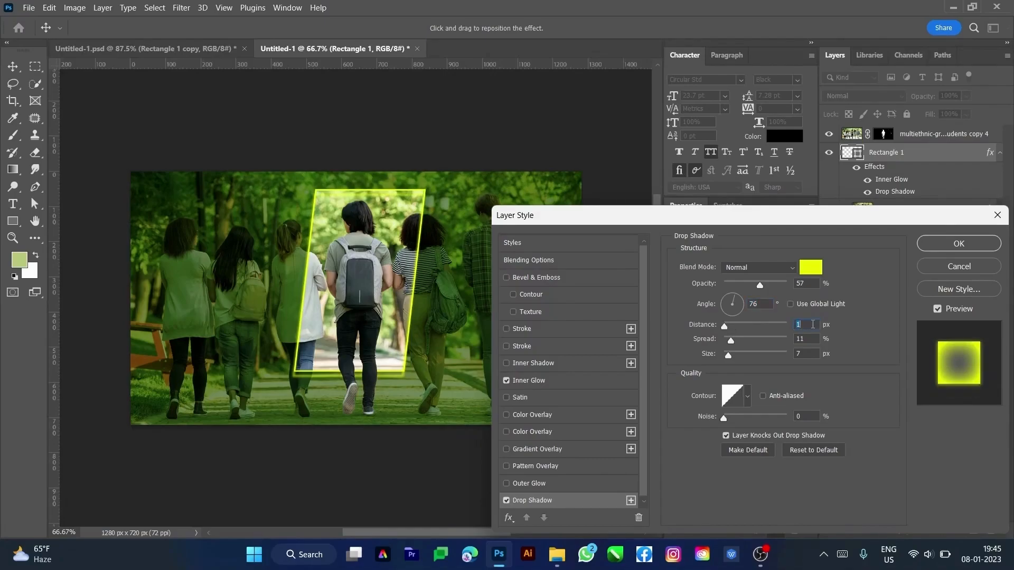
{"action": "key", "text": "Up"}
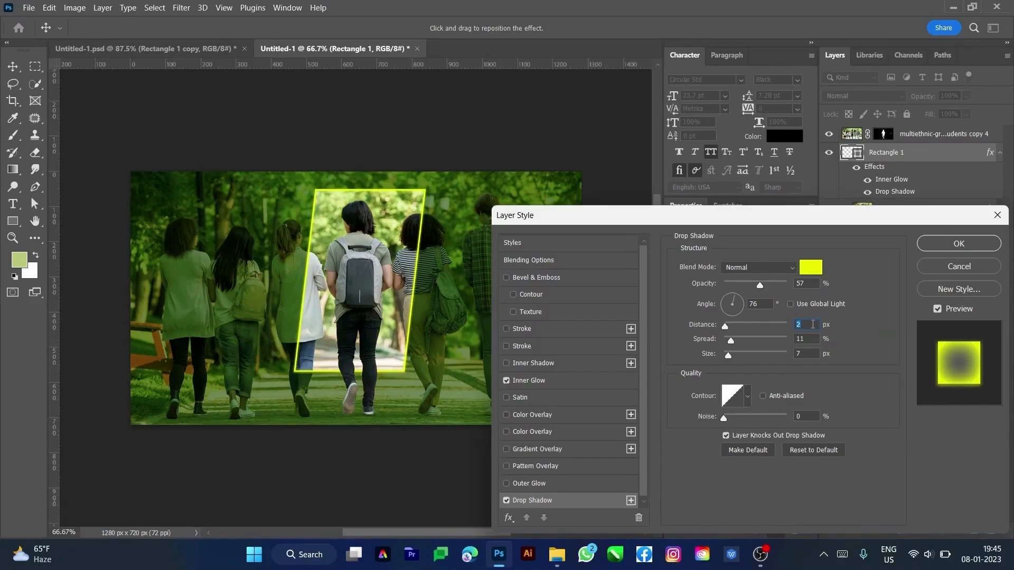
- Set the Drop Shadow's size to 11 px
{"action": "left_click", "coordinate": [808, 353]}
{"action": "key", "text": "Up"}
{"action": "key", "text": "Up"}
{"action": "key", "text": "Up"}
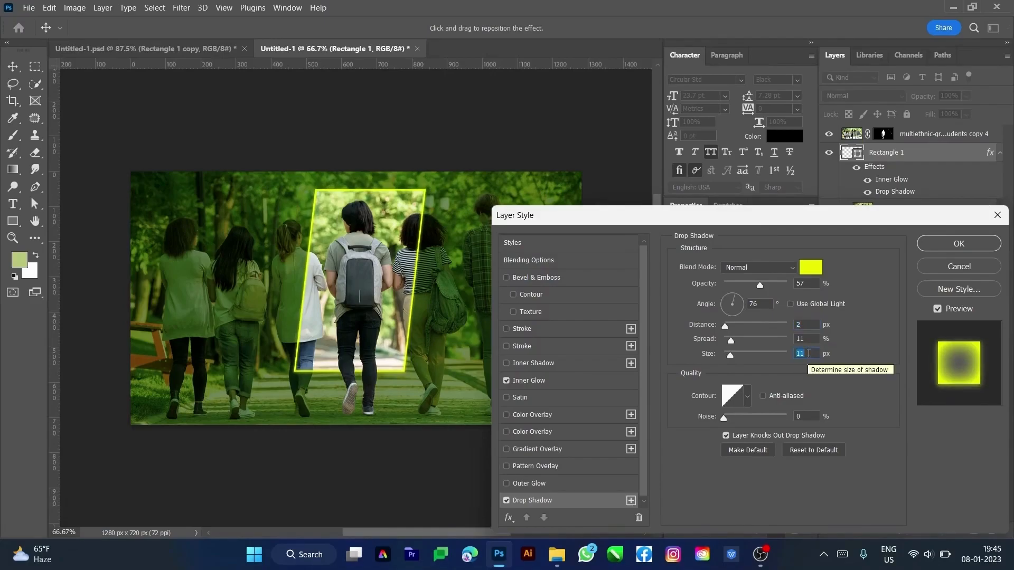
- Add a second yellow Drop Shadow to Rectangle 1 with 100% opacity and a 90° angle
{"action": "scroll", "coordinate": [619, 447], "scroll_direction": "down", "scroll_amount": 1}
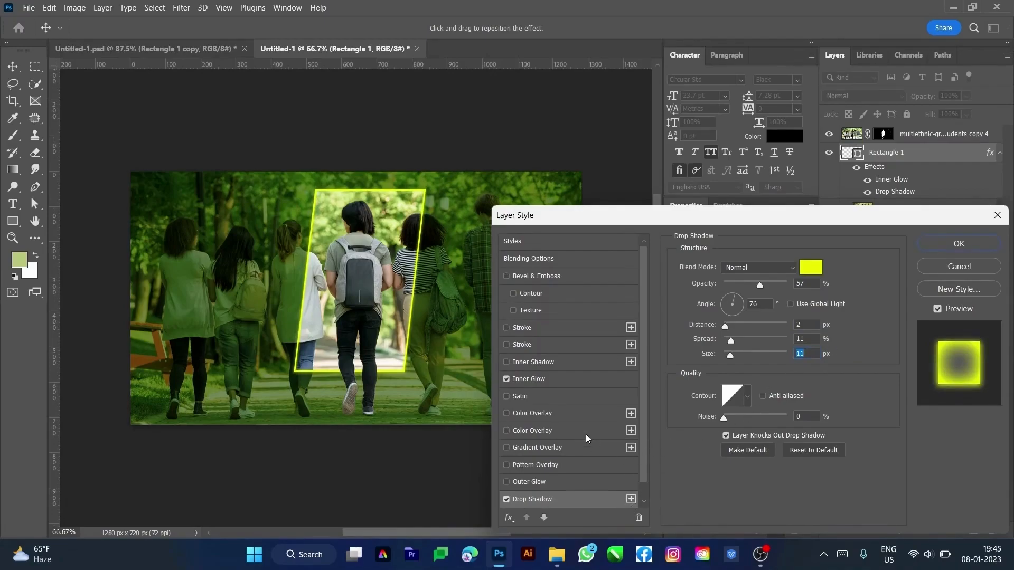
{"action": "scroll", "coordinate": [585, 434], "scroll_direction": "down", "scroll_amount": 1}
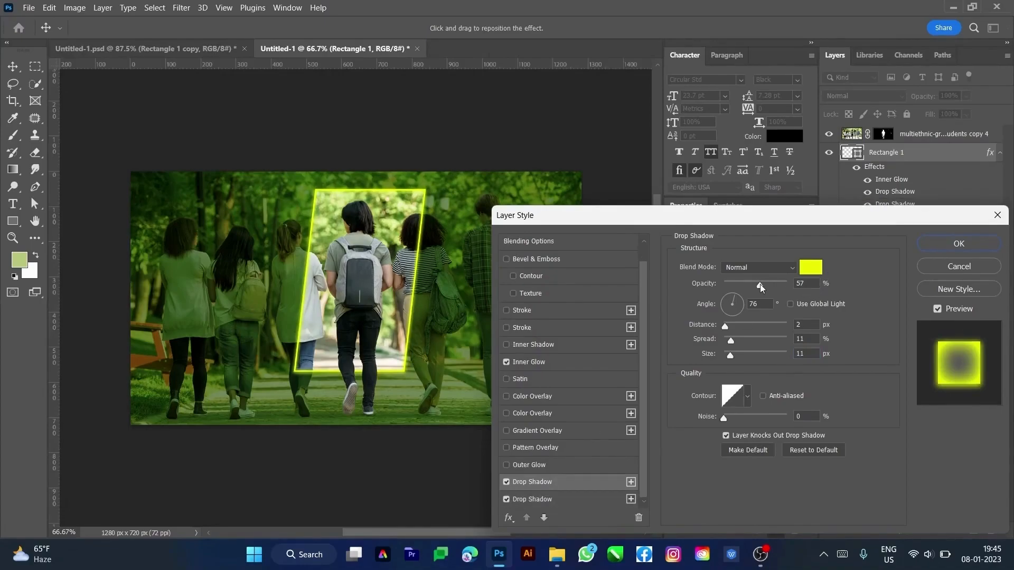
{"action": "left_click_drag", "start_coordinate": [793, 284], "coordinate": [745, 305]}
{"action": "type", "text": "90"}
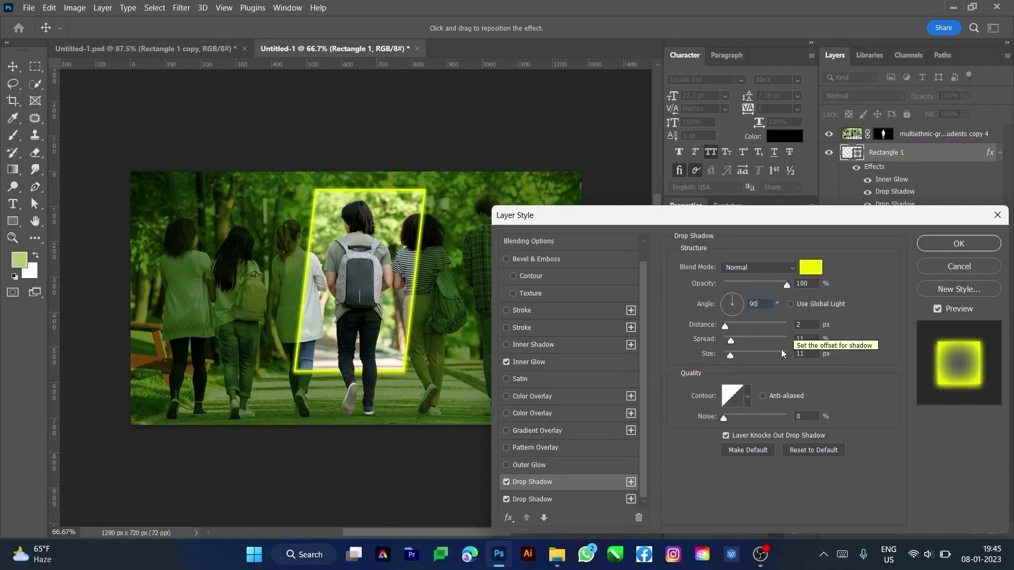
- Enlarge the second Drop Shadow's size to 93 px for a wider glow
{"action": "left_click", "coordinate": [804, 357]}
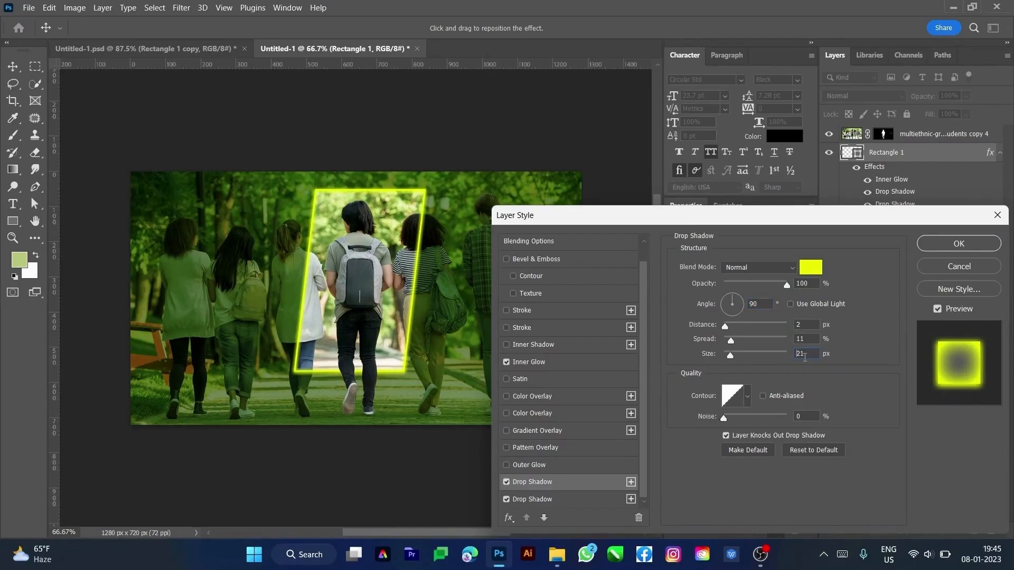
{"action": "key", "text": "shift+Up"}
{"action": "key", "text": "shift+Up"}
{"action": "key", "text": "shift+Up"}
{"action": "key", "text": "shift+Up"}
{"action": "key", "text": "shift+Up"}
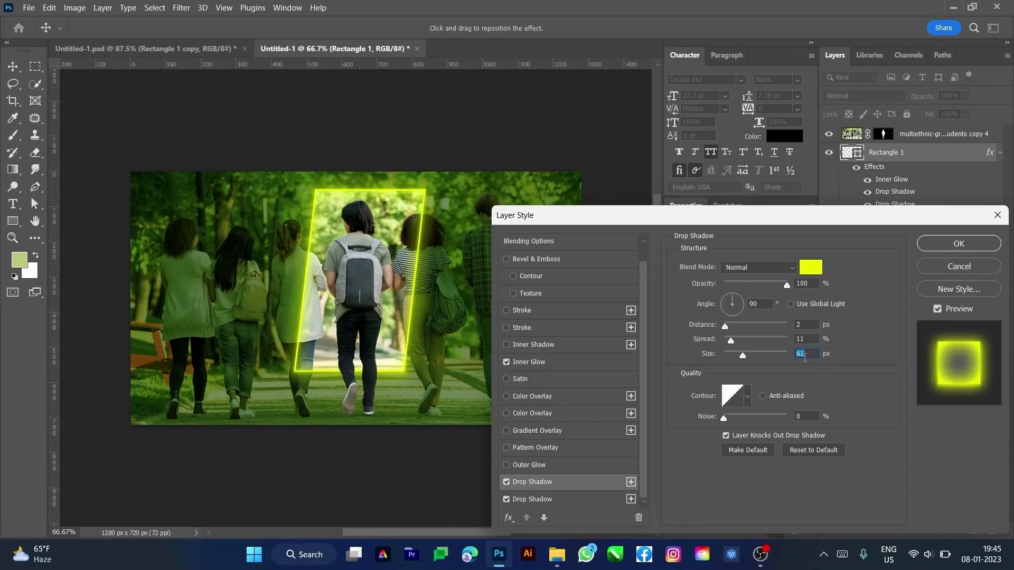
{"action": "key", "text": "shift+Up"}
{"action": "key", "text": "shift+Up"}
{"action": "key", "text": "shift+Up"}
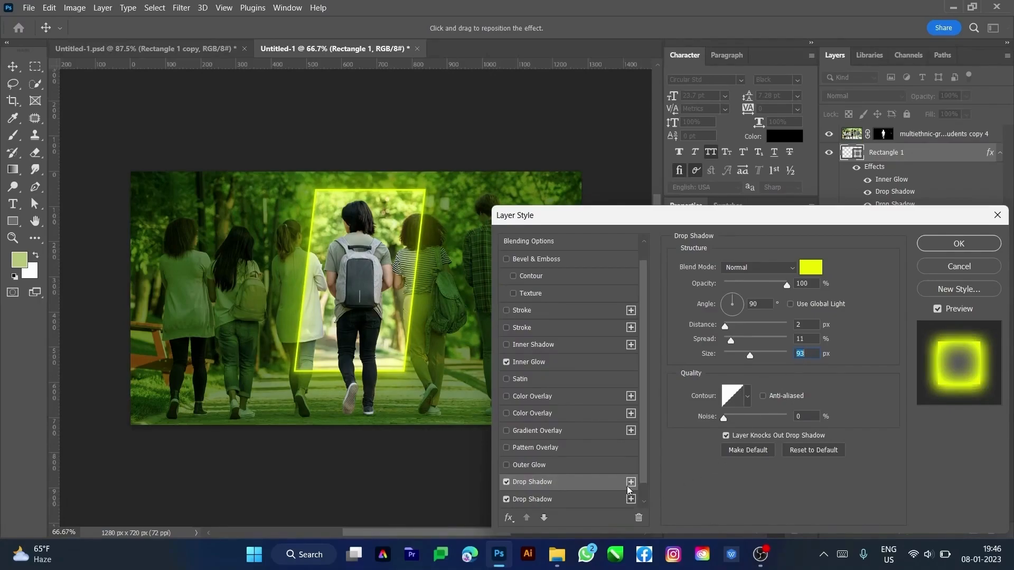
- Add a third Drop Shadow with the same settings and reduce its size to 16 px
{"action": "key", "text": "shift+Down"}
{"action": "key", "text": "shift+Down"}
{"action": "key", "text": "shift+Down"}
{"action": "key", "text": "shift+Down"}
{"action": "key", "text": "shift+Down"}
{"action": "key", "text": "shift+Down"}
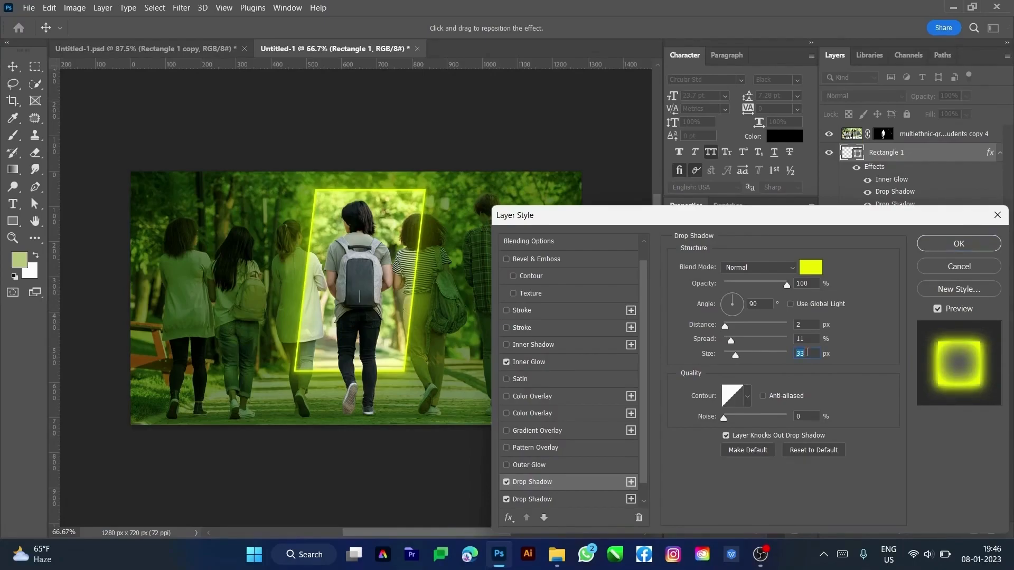
{"action": "type", "text": "5"}
{"action": "key", "text": "Up"}
{"action": "key", "text": "Up"}
{"action": "key", "text": "Up"}
{"action": "key", "text": "Up"}
{"action": "key", "text": "Up"}
{"action": "key", "text": "Up"}
{"action": "key", "text": "Up"}
{"action": "key", "text": "Up"}
{"action": "key", "text": "Up"}
{"action": "key", "text": "Up"}
{"action": "key", "text": "Up"}
- Set the third Drop Shadow's spread to 10%
{"action": "left_click", "coordinate": [811, 341]}
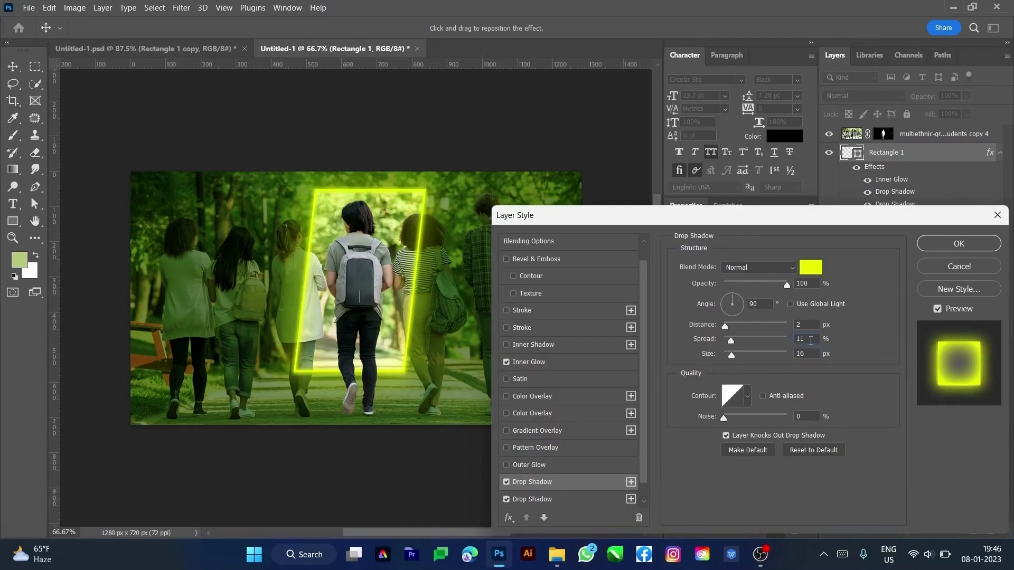
{"action": "key", "text": "shift+Down"}
{"action": "key", "text": "shift+Down"}
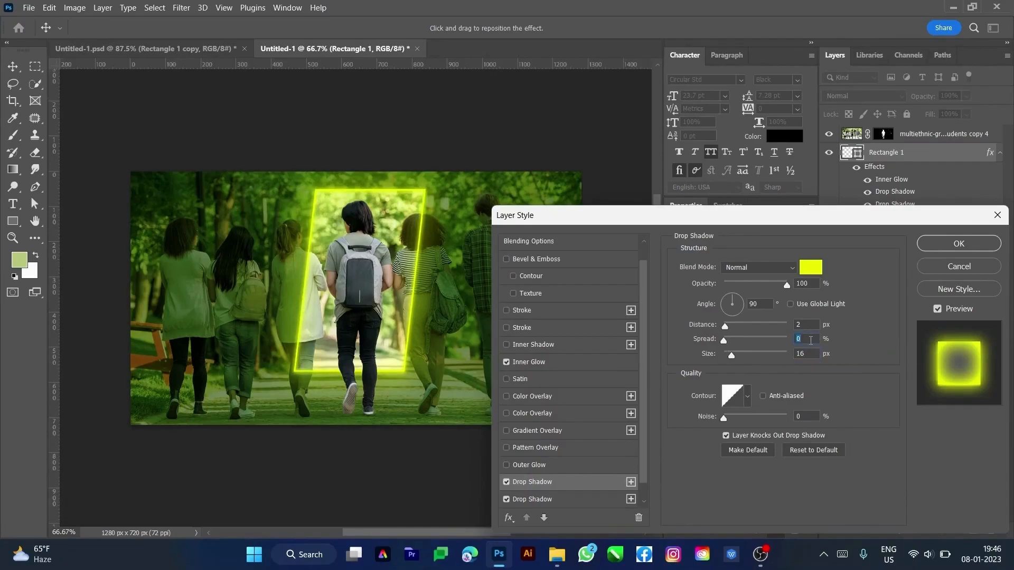
{"action": "key", "text": "Up"}
{"action": "key", "text": "Up"}
{"action": "key", "text": "Up"}
{"action": "key", "text": "Up"}
{"action": "key", "text": "Up"}
{"action": "key", "text": "Up"}
{"action": "key", "text": "Up"}
{"action": "key", "text": "Up"}
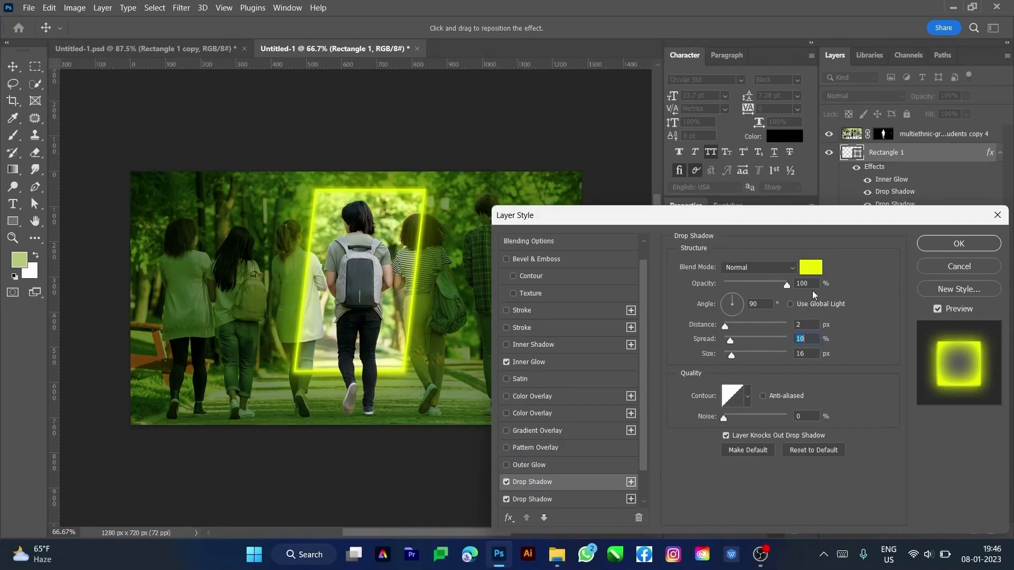
- Shift the third Drop Shadow's colour through orange ff9c00 and green 7eff00 to cyan 00fffc
{"action": "left_click", "coordinate": [811, 267]}
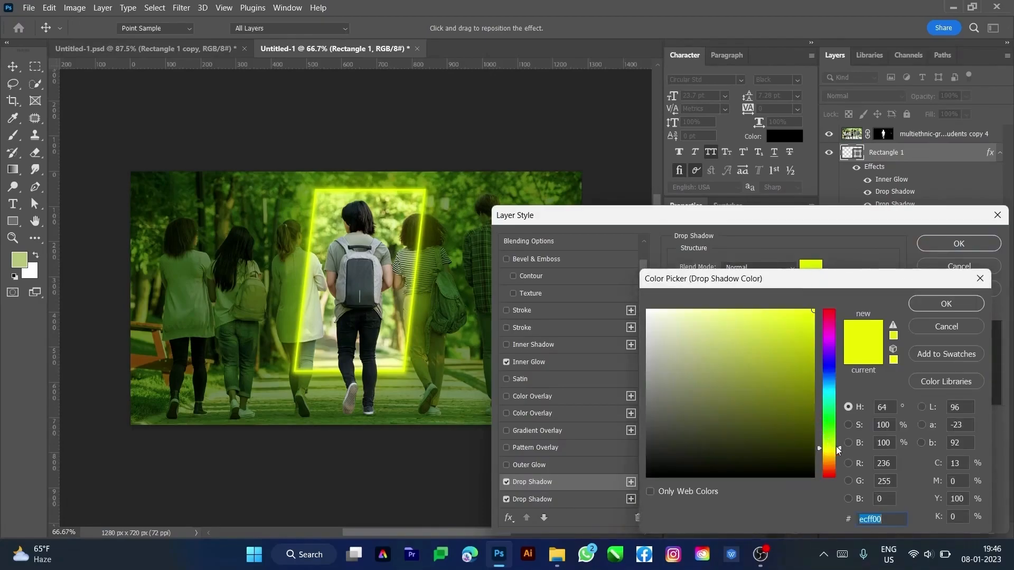
{"action": "left_click_drag", "start_coordinate": [838, 448], "coordinate": [840, 460]}
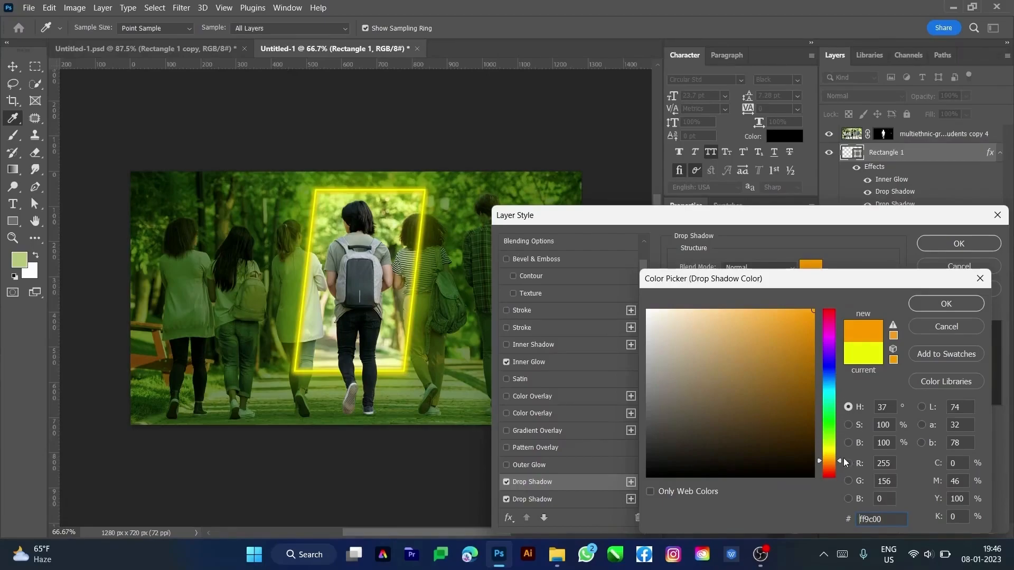
{"action": "left_click_drag", "start_coordinate": [840, 463], "coordinate": [842, 435]}
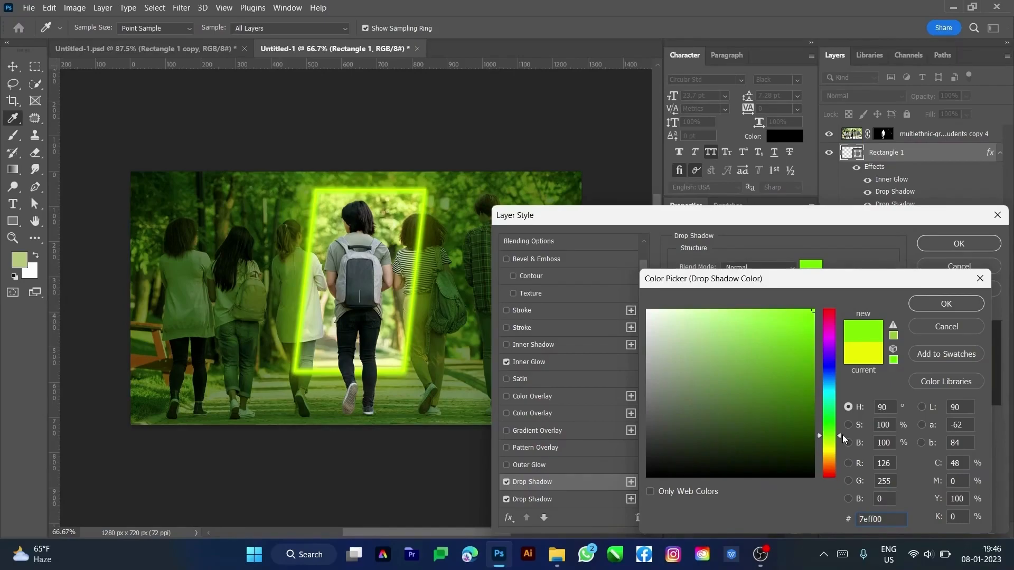
{"action": "left_click_drag", "start_coordinate": [842, 435], "coordinate": [836, 394]}
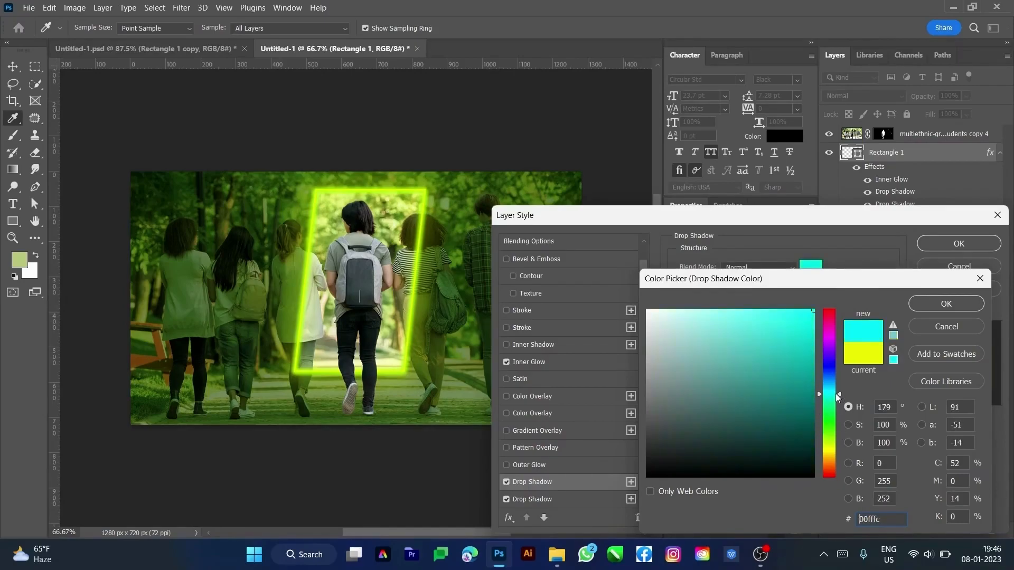
- Try blue hues up to 210° for the third Drop Shadow's colour and bring the hue back to 190°
{"action": "double_click", "coordinate": [887, 411]}
{"action": "type", "text": "190"}
{"action": "key", "text": "shift+Up"}
{"action": "key", "text": "shift+Up"}
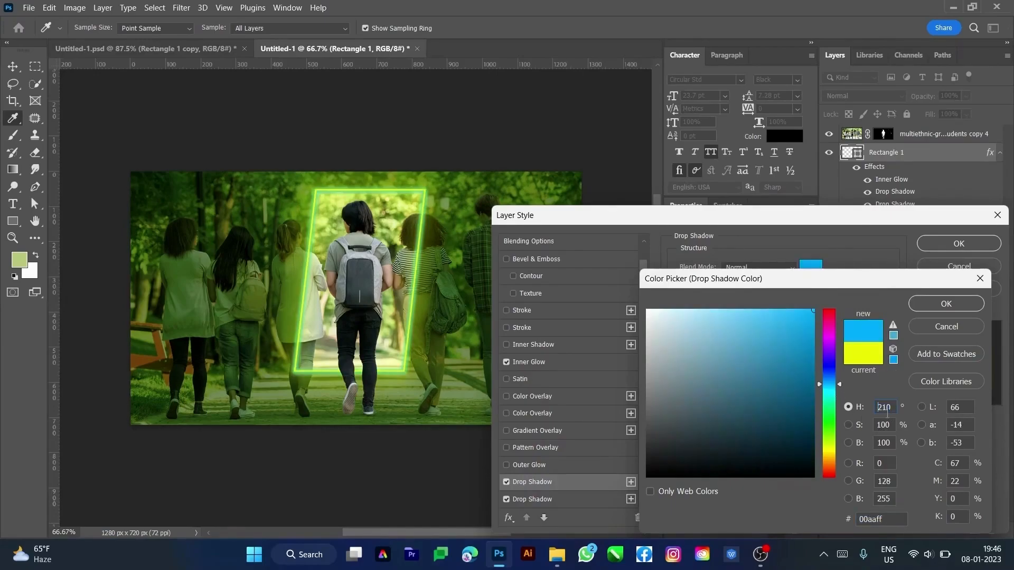
{"action": "type", "text": "196"}
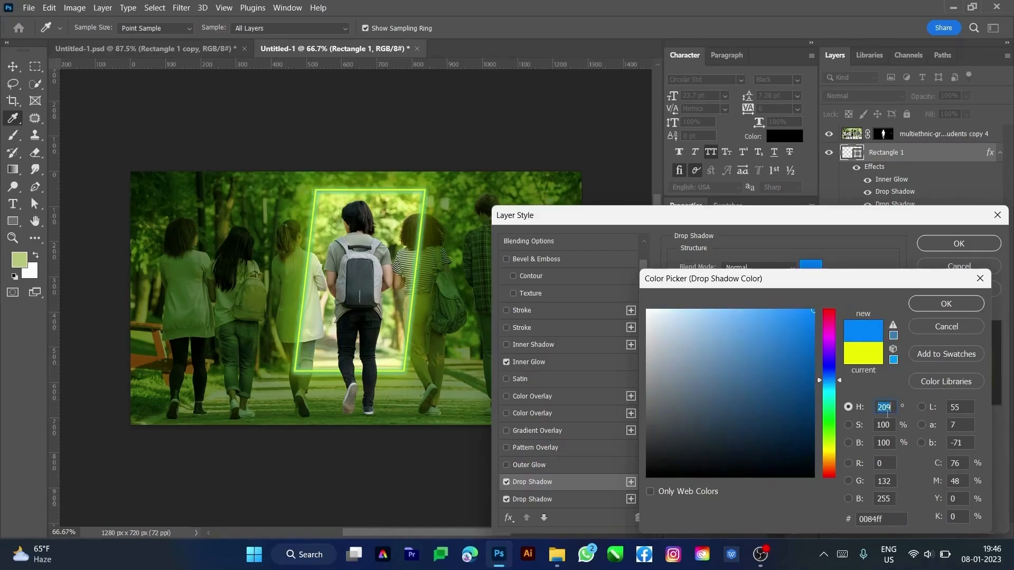
{"action": "key", "text": "Down"}
{"action": "key", "text": "Down"}
{"action": "key", "text": "Down"}
{"action": "key", "text": "Down"}
{"action": "key", "text": "Down"}
{"action": "key", "text": "Down"}
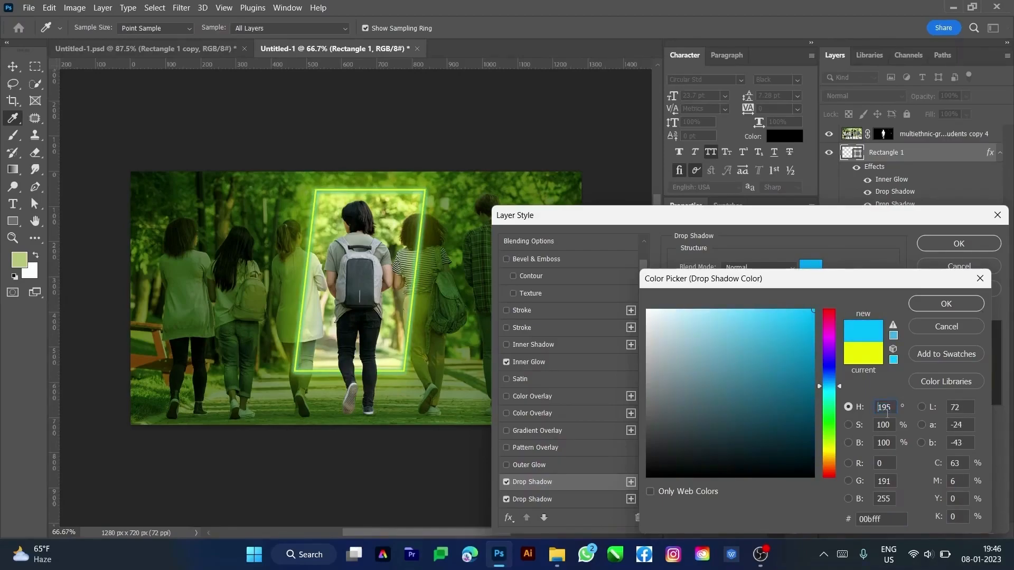
{"action": "key", "text": "Up"}
{"action": "key", "text": "Up"}
{"action": "key", "text": "Up"}
{"action": "key", "text": "Up"}
{"action": "key", "text": "Up"}
{"action": "key", "text": "Up"}
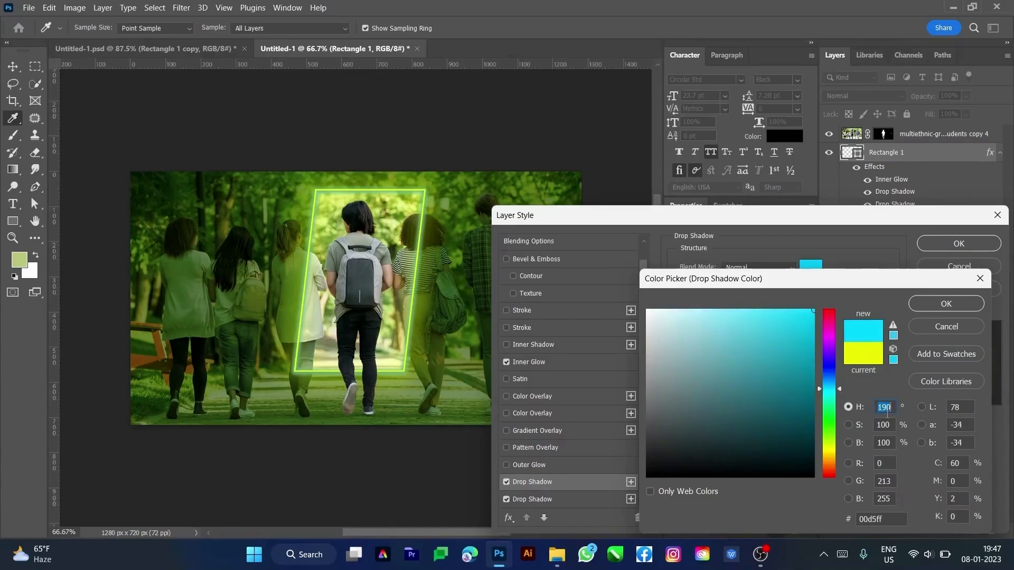
- Raise the third Drop Shadow's hue gradually through blue and violet to magenta at 315° (ff00bf)
{"action": "key", "text": "Up"}
{"action": "key", "text": "Up"}
{"action": "key", "text": "Up"}
{"action": "key", "text": "Up"}
{"action": "key", "text": "Up"}
{"action": "key", "text": "Up"}
{"action": "key", "text": "Up"}
{"action": "key", "text": "Up"}
{"action": "key", "text": "Up"}
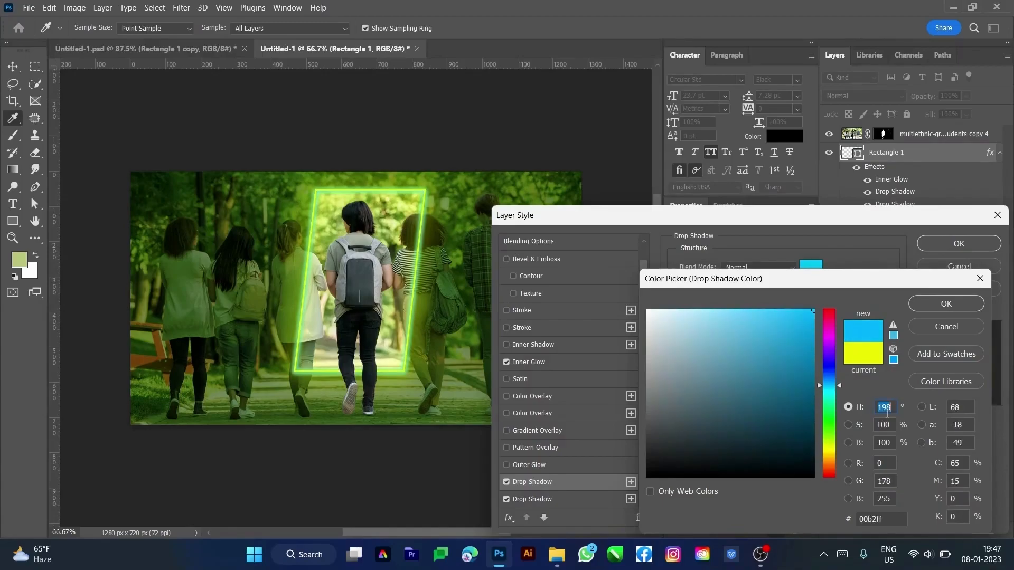
{"action": "key", "text": "Up"}
{"action": "key", "text": "Up"}
{"action": "key", "text": "Up"}
{"action": "key", "text": "Up"}
{"action": "key", "text": "Up"}
{"action": "key", "text": "Up"}
{"action": "key", "text": "Up"}
{"action": "key", "text": "Up"}
{"action": "key", "text": "Up"}
{"action": "key", "text": "Up"}
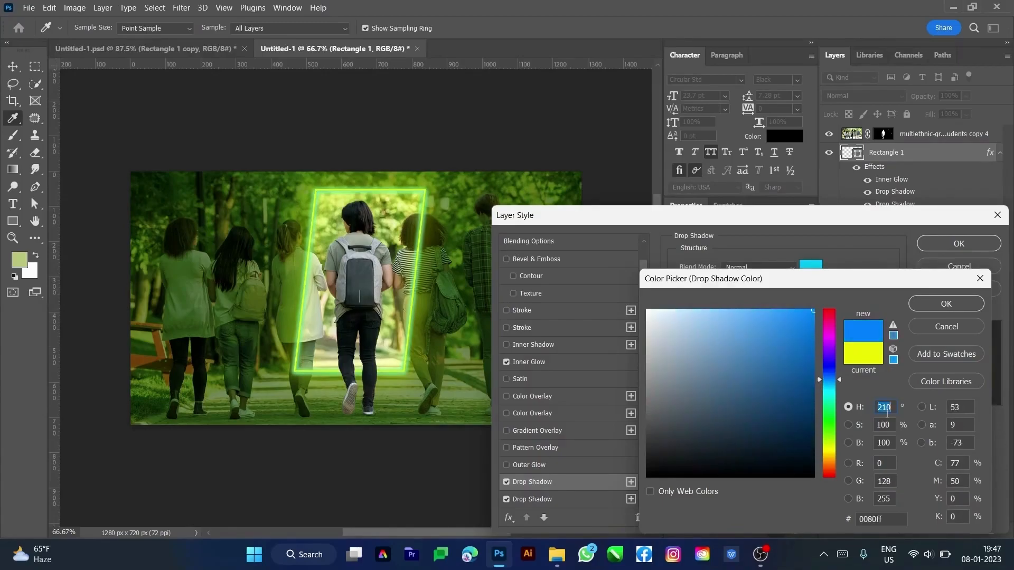
{"action": "key", "text": "Up"}
{"action": "key", "text": "Up"}
{"action": "key", "text": "Up"}
{"action": "key", "text": "Up"}
{"action": "key", "text": "Up"}
{"action": "key", "text": "Up"}
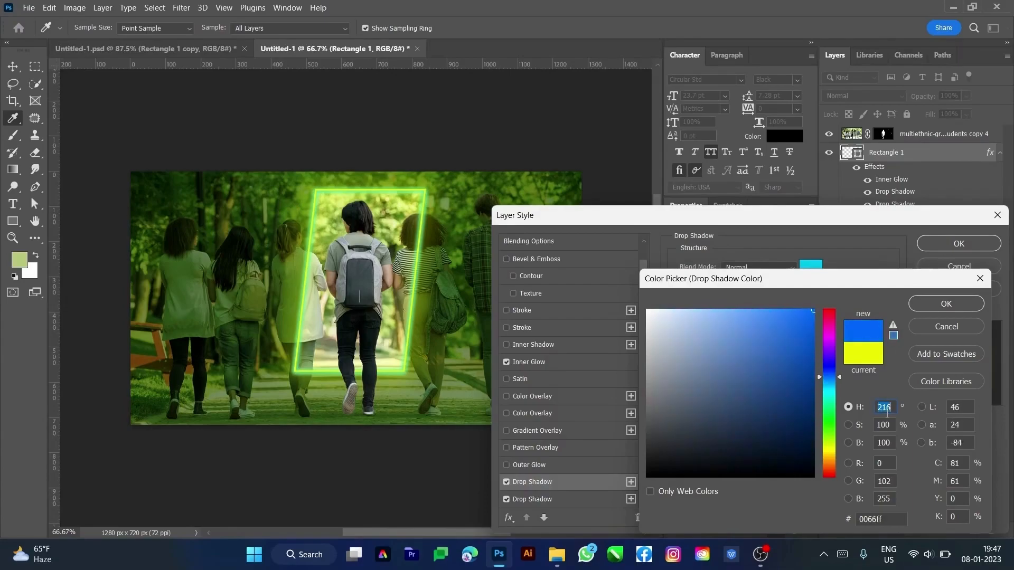
{"action": "key", "text": "Up"}
{"action": "key", "text": "Up"}
{"action": "key", "text": "Up"}
{"action": "key", "text": "Up"}
{"action": "key", "text": "Up"}
{"action": "key", "text": "Up"}
{"action": "key", "text": "Up"}
{"action": "key", "text": "Up"}
{"action": "key", "text": "Up"}
{"action": "key", "text": "Up"}
{"action": "key", "text": "Up"}
{"action": "key", "text": "Up"}
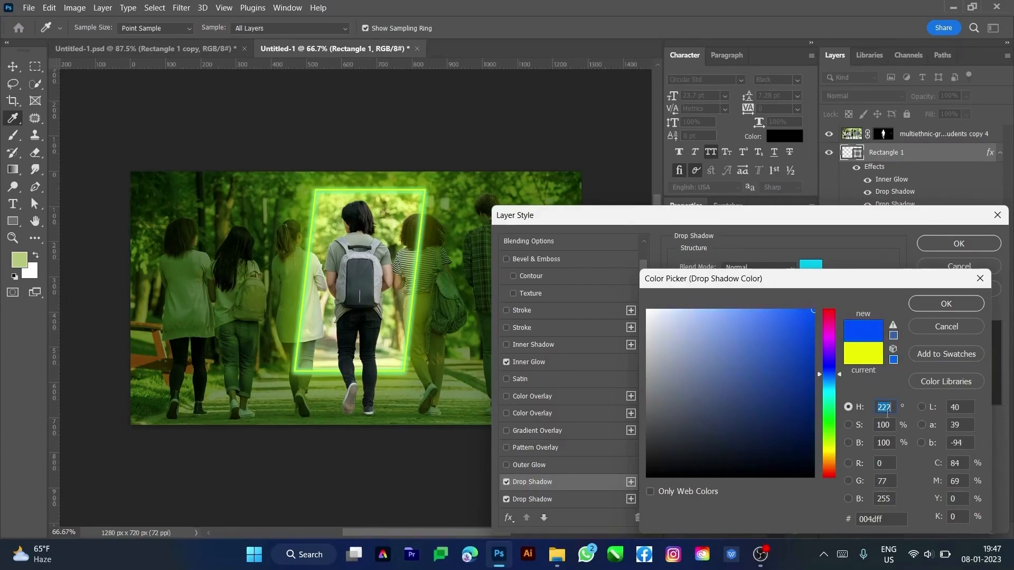
{"action": "key", "text": "Up"}
{"action": "key", "text": "Up"}
{"action": "key", "text": "Up"}
{"action": "key", "text": "Up"}
{"action": "key", "text": "Up"}
{"action": "key", "text": "Up"}
{"action": "key", "text": "Up"}
{"action": "key", "text": "Up"}
{"action": "key", "text": "Up"}
{"action": "key", "text": "Up"}
{"action": "key", "text": "Up"}
{"action": "key", "text": "Up"}
{"action": "key", "text": "Up"}
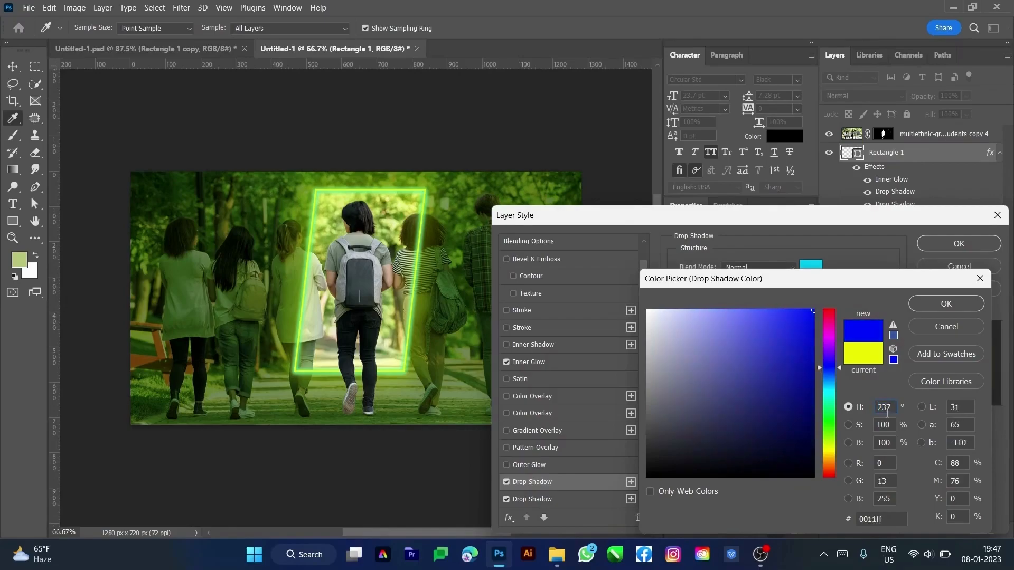
{"action": "key", "text": "Up"}
{"action": "key", "text": "Up"}
{"action": "key", "text": "Up"}
{"action": "key", "text": "Up"}
{"action": "key", "text": "Up"}
{"action": "key", "text": "Up"}
{"action": "key", "text": "Up"}
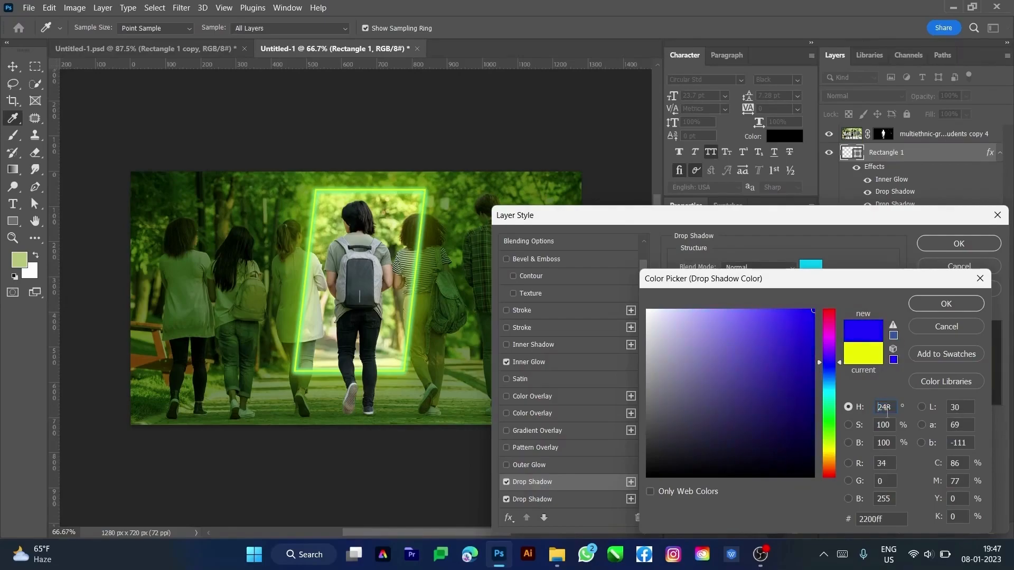
{"action": "key", "text": "Up"}
{"action": "key", "text": "Up"}
{"action": "key", "text": "Up"}
{"action": "key", "text": "Up"}
{"action": "key", "text": "Up"}
{"action": "key", "text": "Up"}
{"action": "key", "text": "Up"}
{"action": "key", "text": "Up"}
{"action": "key", "text": "Up"}
{"action": "key", "text": "Up"}
{"action": "key", "text": "Up"}
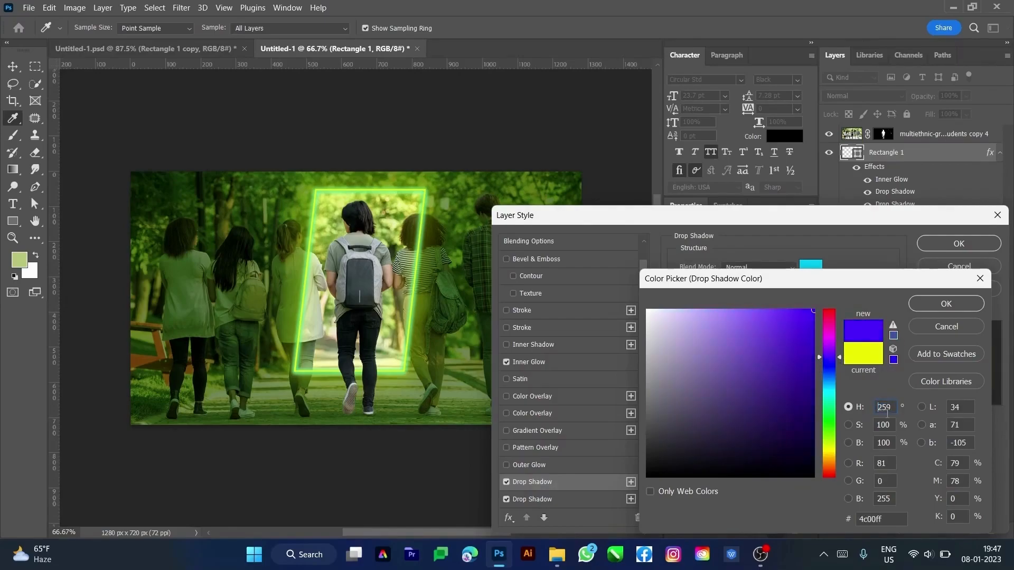
{"action": "key", "text": "Up"}
{"action": "key", "text": "Up"}
{"action": "key", "text": "Up"}
{"action": "key", "text": "Up"}
{"action": "key", "text": "Up"}
{"action": "key", "text": "Up"}
{"action": "key", "text": "Up"}
{"action": "key", "text": "Up"}
{"action": "key", "text": "Up"}
{"action": "key", "text": "Up"}
{"action": "key", "text": "Up"}
{"action": "key", "text": "Up"}
{"action": "key", "text": "Up"}
{"action": "key", "text": "Up"}
{"action": "key", "text": "Up"}
{"action": "key", "text": "Up"}
{"action": "key", "text": "Up"}
{"action": "key", "text": "Up"}
{"action": "key", "text": "Up"}
{"action": "key", "text": "Up"}
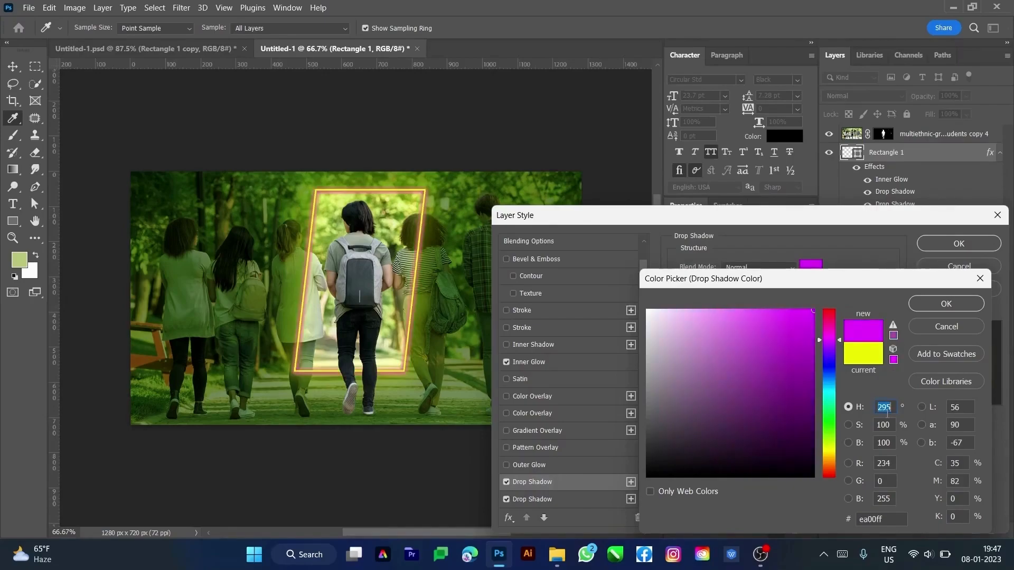
{"action": "key", "text": "Up"}
{"action": "key", "text": "Up"}
{"action": "key", "text": "Up"}
{"action": "key", "text": "Up"}
{"action": "key", "text": "Up"}
{"action": "key", "text": "Up"}
{"action": "key", "text": "Up"}
{"action": "key", "text": "Up"}
{"action": "key", "text": "Up"}
{"action": "key", "text": "Up"}
{"action": "key", "text": "Up"}
{"action": "key", "text": "Up"}
{"action": "key", "text": "Up"}
{"action": "key", "text": "Up"}
{"action": "key", "text": "Up"}
{"action": "key", "text": "Up"}
{"action": "key", "text": "Up"}
{"action": "key", "text": "Up"}
{"action": "key", "text": "Up"}
{"action": "key", "text": "Up"}
{"action": "key", "text": "Up"}
{"action": "key", "text": "Up"}
{"action": "key", "text": "Up"}
{"action": "key", "text": "Up"}
{"action": "key", "text": "Up"}
{"action": "key", "text": "Up"}
{"action": "key", "text": "Up"}
{"action": "key", "text": "Up"}
{"action": "key", "text": "Up"}
{"action": "key", "text": "Up"}
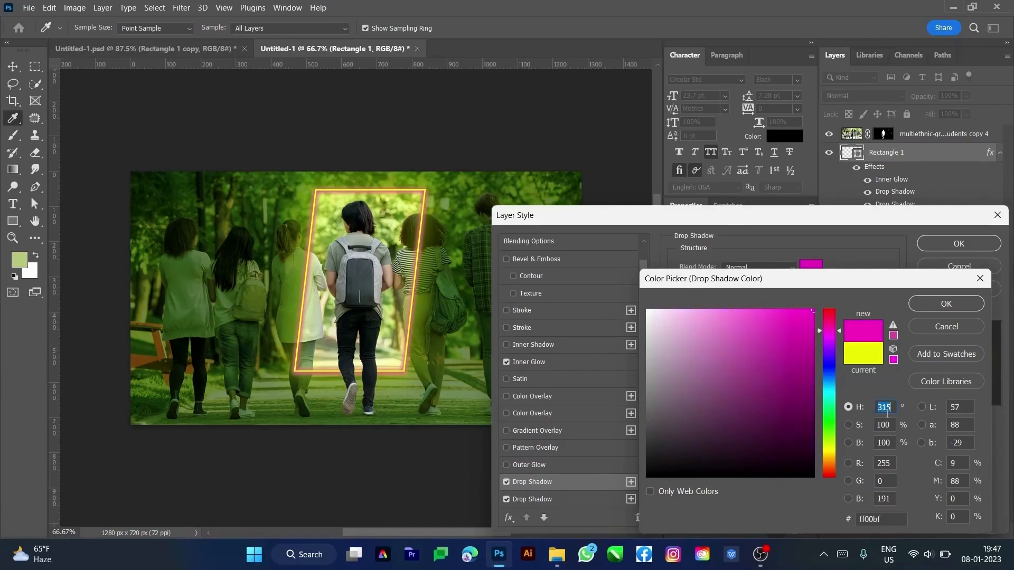
- Raise the third Drop Shadow's hue gradually from magenta to red at 355° (ff0015)
{"action": "key", "text": "Up"}
{"action": "key", "text": "Up"}
{"action": "key", "text": "Up"}
{"action": "key", "text": "Up"}
{"action": "key", "text": "Up"}
{"action": "key", "text": "Up"}
{"action": "key", "text": "Up"}
{"action": "key", "text": "Up"}
{"action": "key", "text": "Up"}
{"action": "key", "text": "Up"}
{"action": "key", "text": "Up"}
{"action": "key", "text": "Up"}
{"action": "key", "text": "Up"}
{"action": "key", "text": "Up"}
{"action": "key", "text": "Up"}
{"action": "key", "text": "Up"}
{"action": "key", "text": "Up"}
{"action": "key", "text": "Up"}
{"action": "key", "text": "Up"}
{"action": "key", "text": "Up"}
{"action": "key", "text": "Up"}
{"action": "key", "text": "Up"}
{"action": "key", "text": "Up"}
{"action": "key", "text": "Up"}
{"action": "key", "text": "Up"}
{"action": "key", "text": "Up"}
{"action": "key", "text": "Up"}
{"action": "key", "text": "Up"}
{"action": "key", "text": "Up"}
{"action": "key", "text": "Up"}
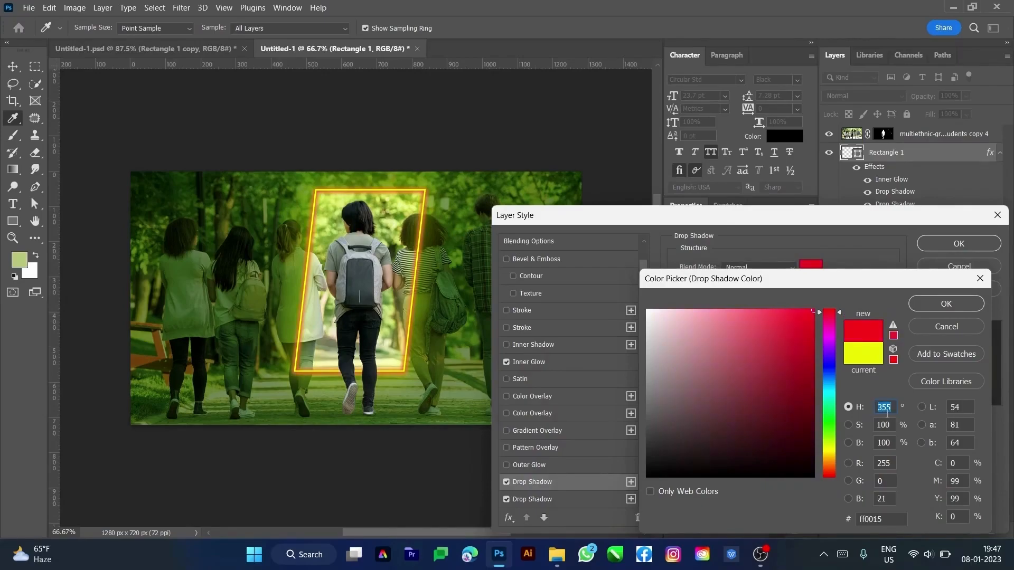
- Try a hue of 345° for the third Drop Shadow, return it to 355° and accept the colour
{"action": "key", "text": "shift+Down"}
{"action": "key", "text": "shift+Down"}
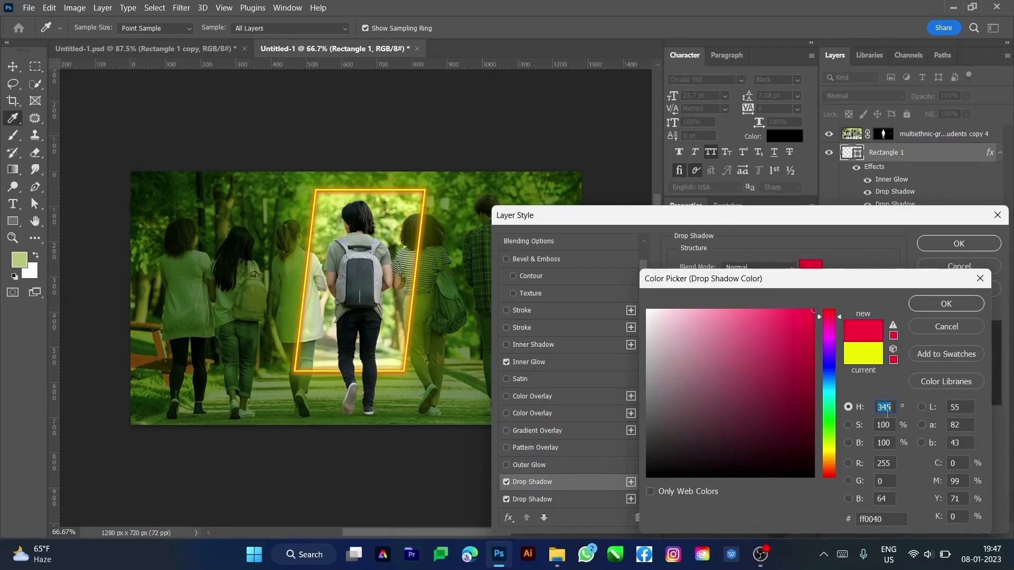
{"action": "double_click", "coordinate": [887, 411]}
{"action": "key", "text": "shift+Up"}
{"action": "key", "text": "shift+Up"}
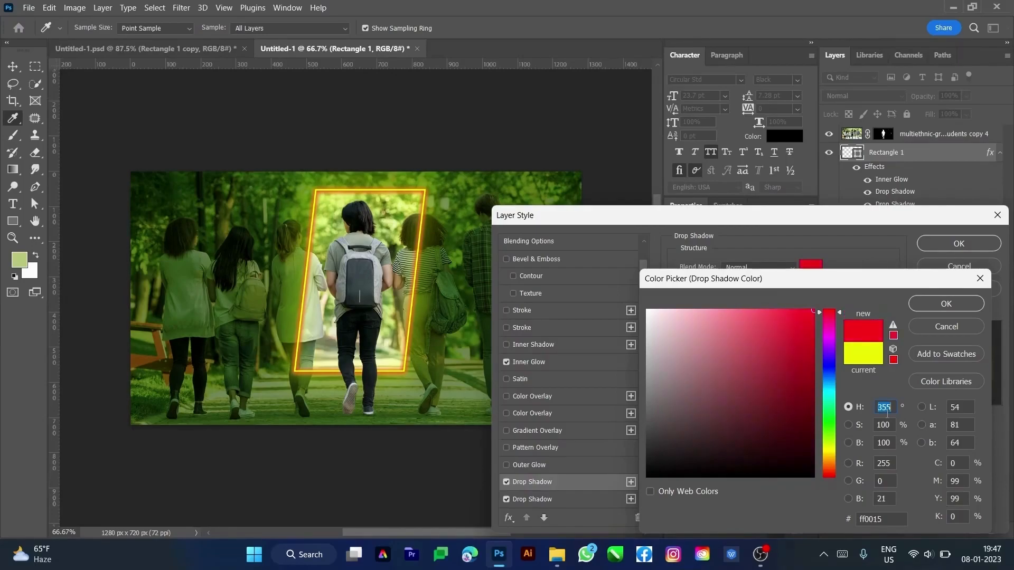
{"action": "key", "text": "Return"}
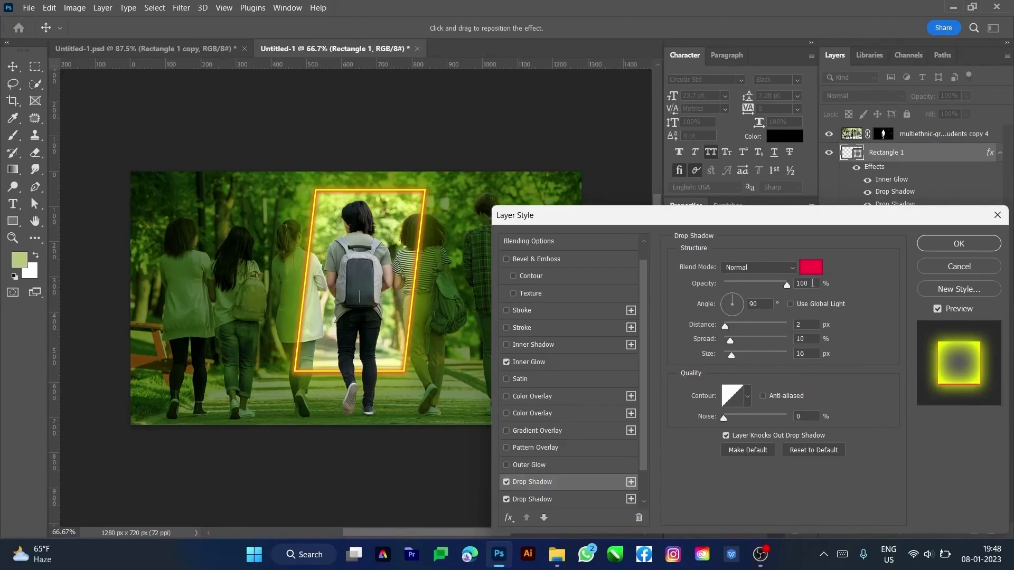
- Set the third Drop Shadow's opacity to 60% and its size to 28 px
{"action": "key", "text": "shift+Down"}
{"action": "key", "text": "shift+Down"}
{"action": "key", "text": "shift+Down"}
{"action": "key", "text": "shift+Down"}
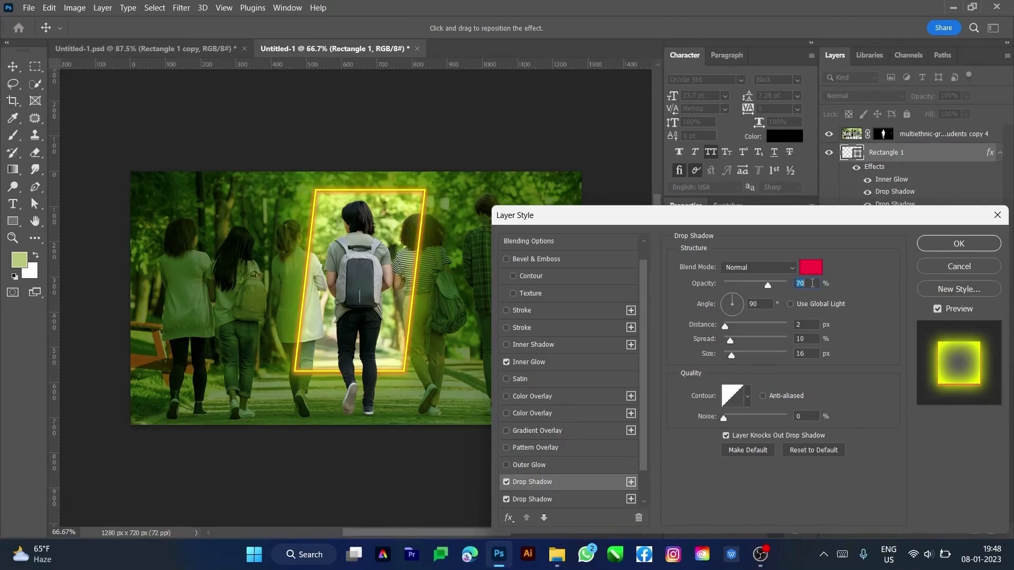
{"action": "left_click", "coordinate": [805, 353]}
{"action": "key", "text": "shift+Up"}
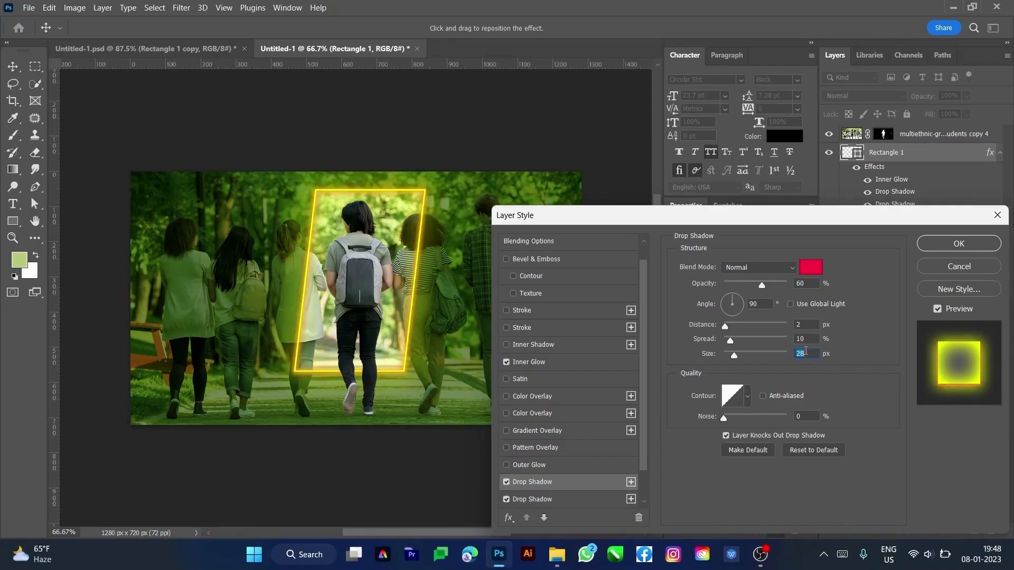
- Add another Drop Shadow to Rectangle 1 and set its opacity to 100%
{"action": "left_click", "coordinate": [631, 481]}
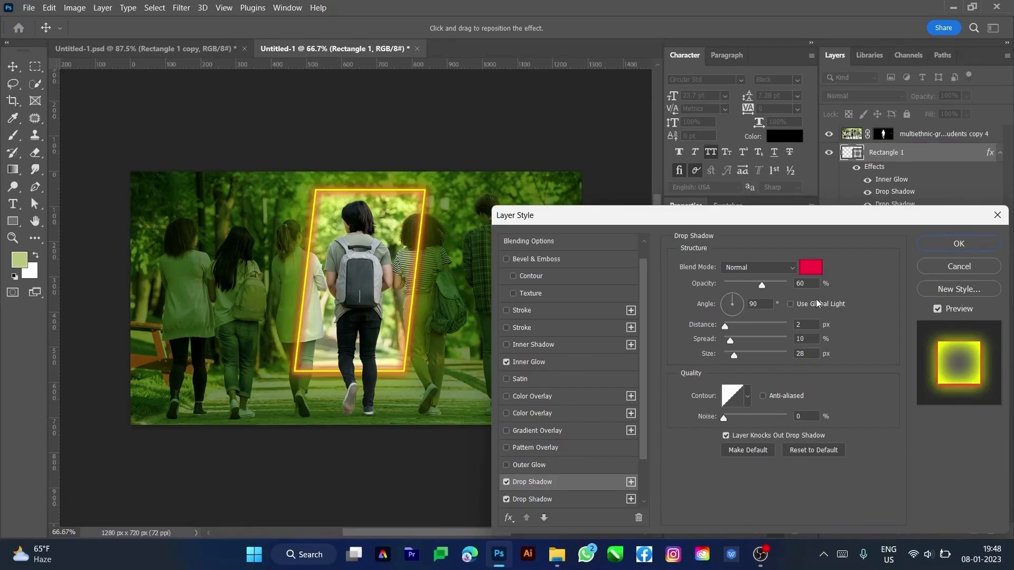
{"action": "left_click", "coordinate": [814, 284]}
{"action": "key", "text": "shift+Up"}
{"action": "key", "text": "shift+Up"}
{"action": "key", "text": "shift+Up"}
{"action": "key", "text": "shift+Up"}
- Set the newly added Drop Shadow's size to 6 px and its spread to 0%
{"action": "left_click", "coordinate": [808, 354]}
{"action": "key", "text": "shift+Down"}
{"action": "key", "text": "shift+Down"}
{"action": "key", "text": "shift+Down"}
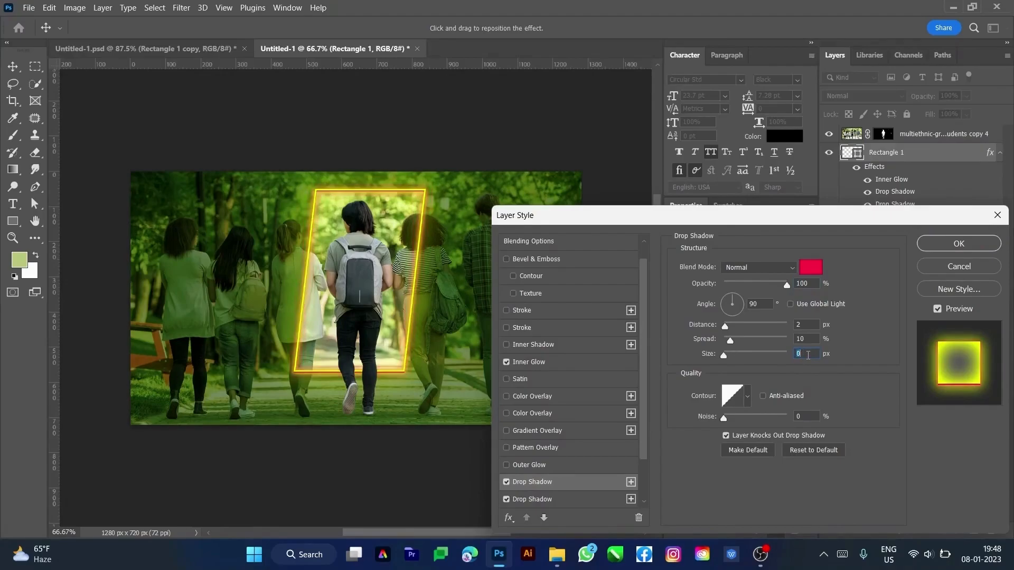
{"action": "key", "text": "Up"}
{"action": "key", "text": "Up"}
{"action": "double_click", "coordinate": [814, 344]}
{"action": "key", "text": "shift+Down"}
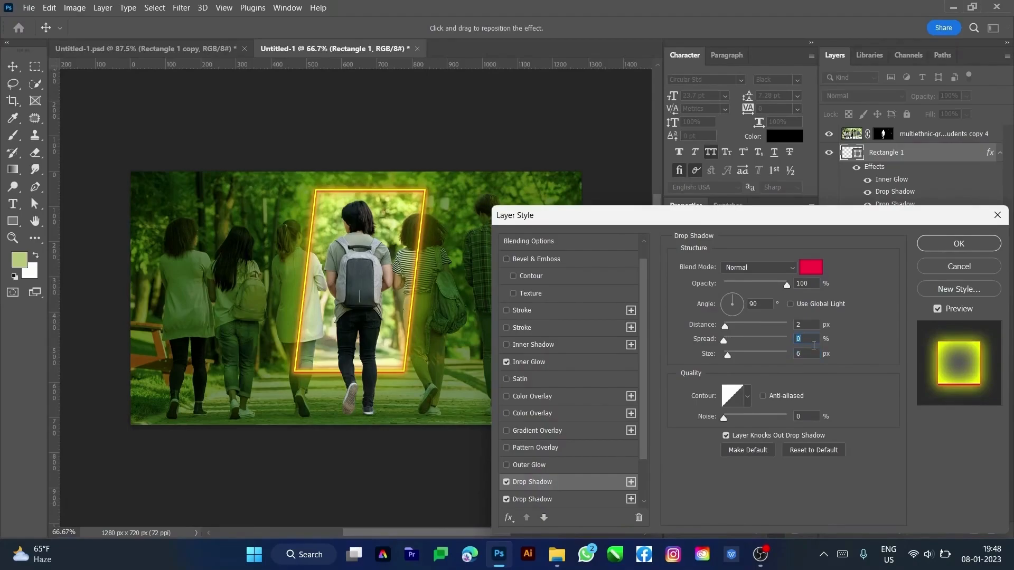
- Set the newest Drop Shadow's distance to 0 px and its size to 12 px
{"action": "double_click", "coordinate": [805, 323]}
{"action": "key", "text": "Down"}
{"action": "key", "text": "Down"}
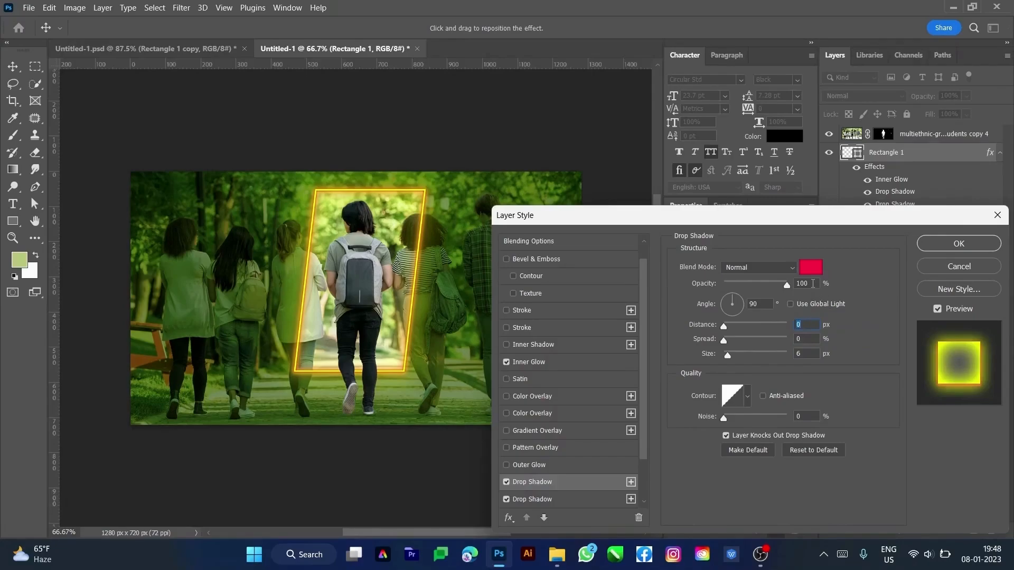
{"action": "double_click", "coordinate": [798, 355]}
{"action": "key", "text": "Up"}
{"action": "key", "text": "Up"}
{"action": "key", "text": "Up"}
{"action": "key", "text": "Up"}
{"action": "key", "text": "Up"}
{"action": "key", "text": "Up"}
- Set the newest Drop Shadow's opacity to 49% and apply the layer style to Rectangle 1
{"action": "left_click", "coordinate": [807, 284]}
{"action": "key", "text": "Down"}
{"action": "key", "text": "Down"}
{"action": "key", "text": "Down"}
{"action": "key", "text": "Down"}
{"action": "key", "text": "Down"}
{"action": "key", "text": "Down"}
{"action": "key", "text": "Down"}
{"action": "key", "text": "Down"}
{"action": "key", "text": "Down"}
{"action": "key", "text": "Down"}
{"action": "key", "text": "Down"}
{"action": "key", "text": "Down"}
{"action": "key", "text": "Down"}
{"action": "key", "text": "Down"}
{"action": "key", "text": "Down"}
{"action": "key", "text": "Down"}
{"action": "key", "text": "Down"}
{"action": "key", "text": "Down"}
{"action": "key", "text": "Down"}
{"action": "key", "text": "Down"}
{"action": "key", "text": "Down"}
{"action": "key", "text": "Down"}
{"action": "key", "text": "Down"}
{"action": "key", "text": "Down"}
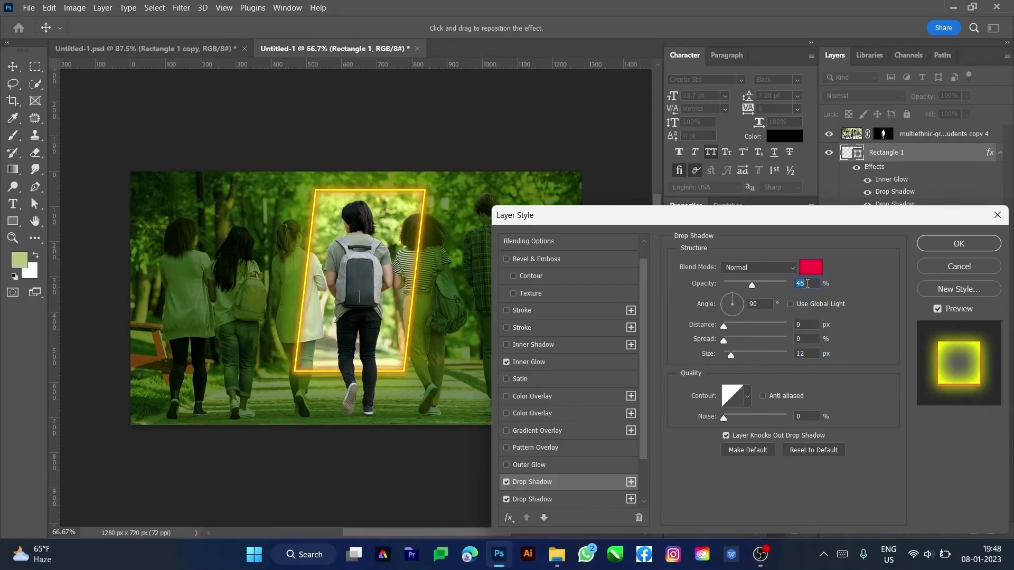
{"action": "key", "text": "Down"}
{"action": "key", "text": "Down"}
{"action": "key", "text": "Down"}
{"action": "key", "text": "Up"}
{"action": "key", "text": "Up"}
{"action": "key", "text": "Up"}
{"action": "key", "text": "Up"}
{"action": "key", "text": "Up"}
{"action": "key", "text": "Up"}
{"action": "key", "text": "Up"}
{"action": "key", "text": "Up"}
{"action": "key", "text": "Return"}
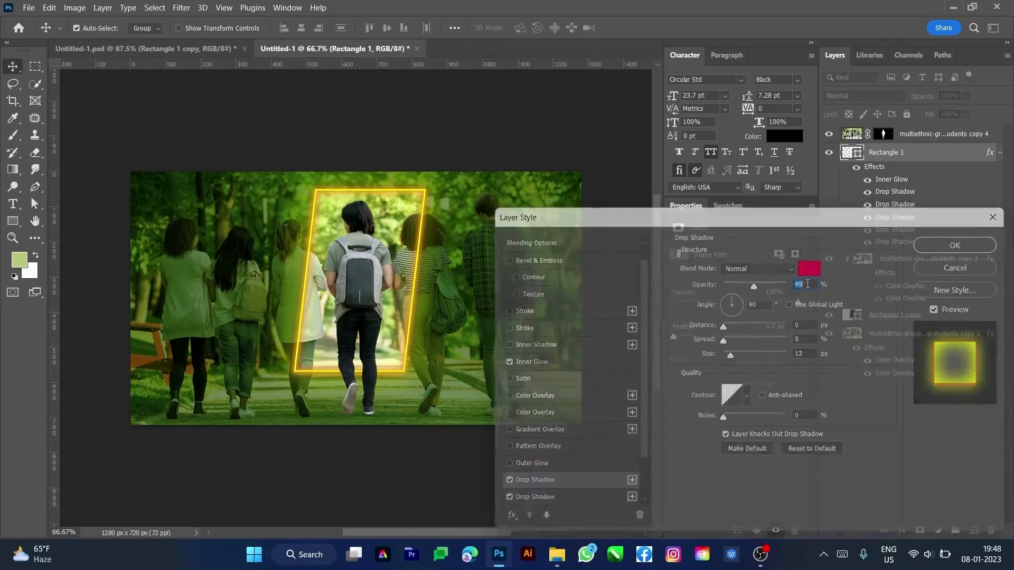
- Examine the neon outline and the standout student in full-screen view at several zoom levels
{"action": "key", "text": "ctrl+minus"}
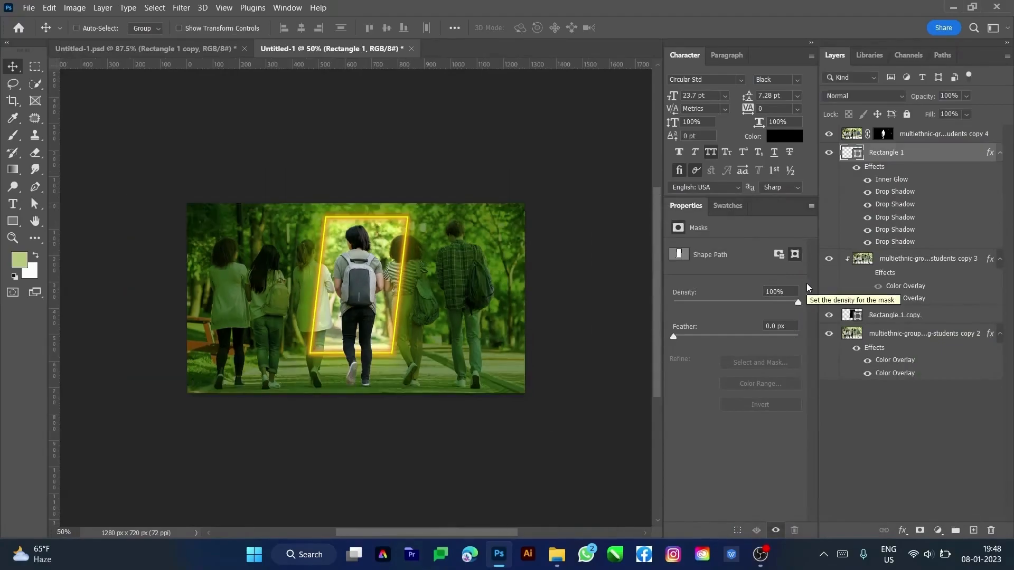
{"action": "key", "text": "Tab"}
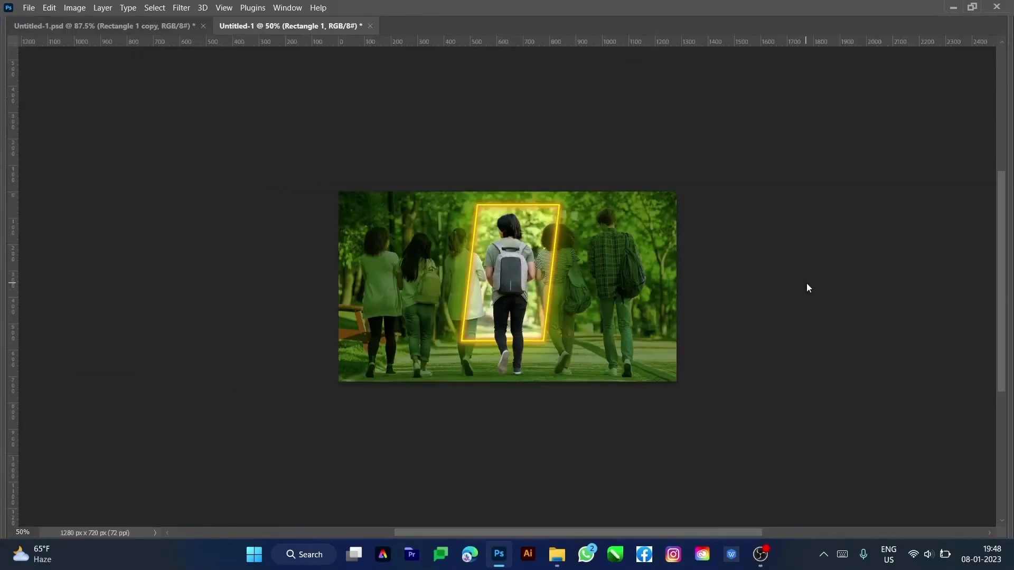
{"action": "key", "text": "ctrl+1"}
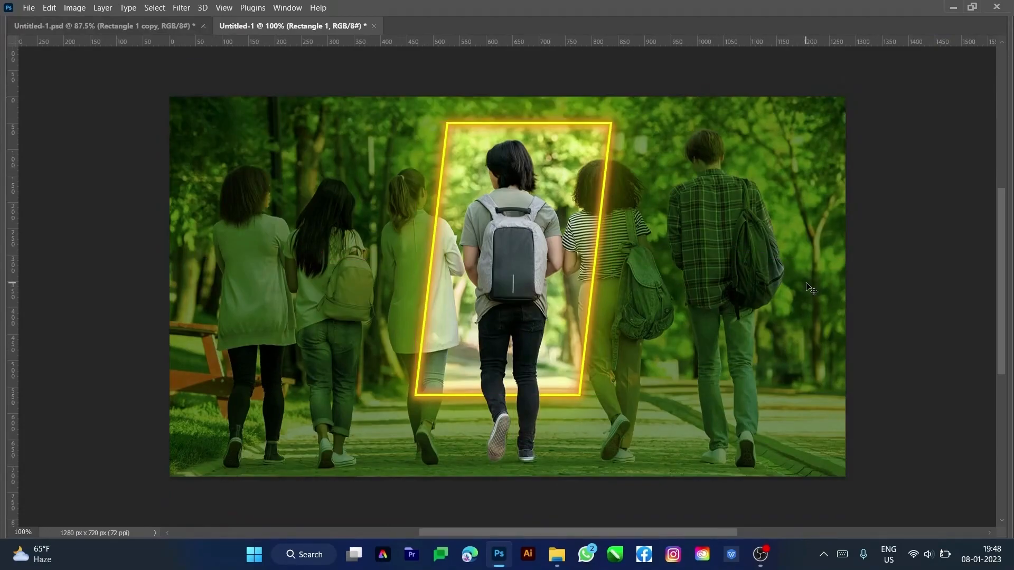
{"action": "key", "text": "f"}
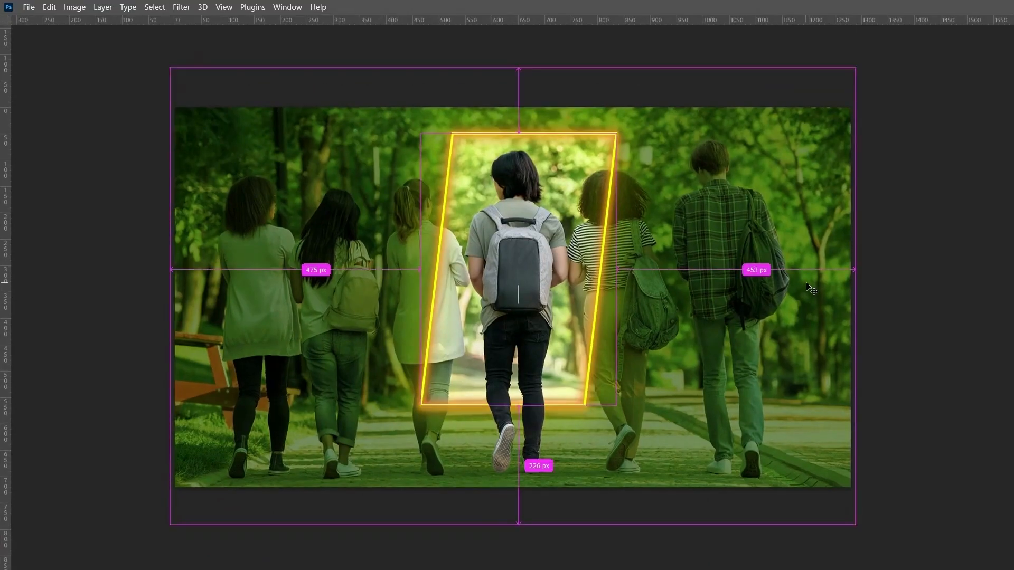
{"action": "key", "text": "ctrl+plus"}
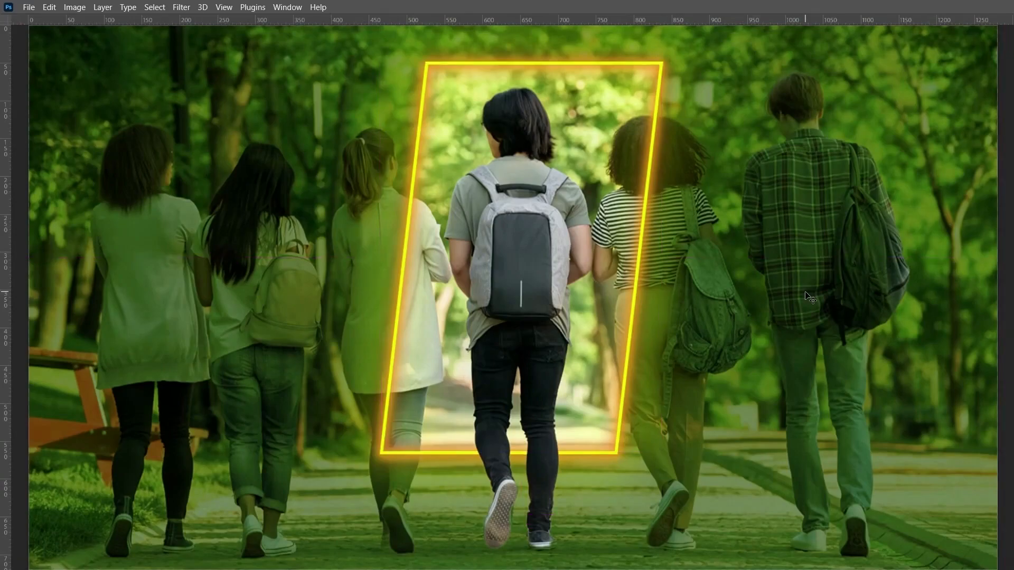
{"action": "key", "text": "ctrl+0"}
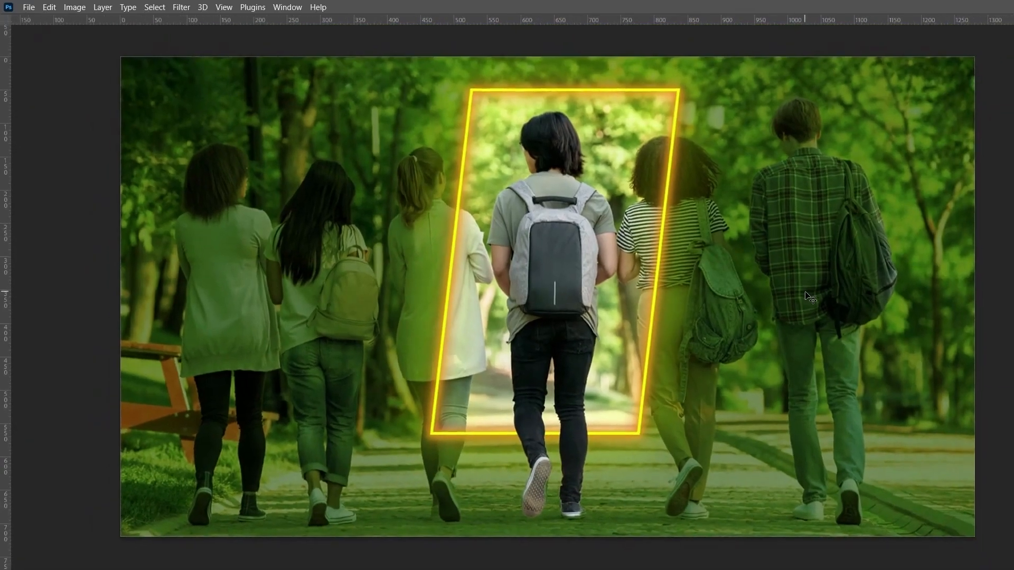
{"action": "scroll", "coordinate": [808, 296], "scroll_direction": "up", "scroll_amount": 4}
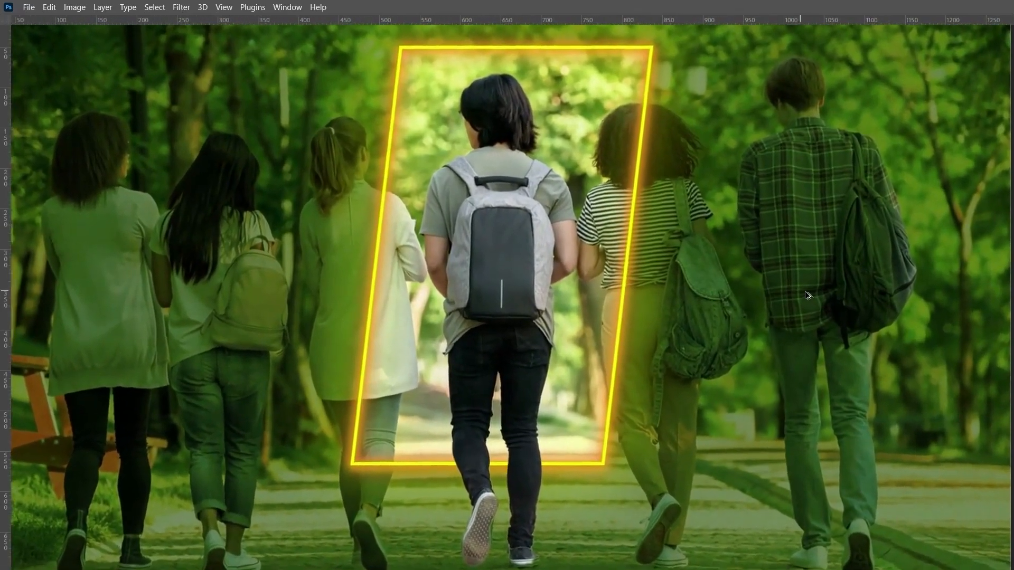
{"action": "scroll", "coordinate": [808, 296], "scroll_direction": "up", "scroll_amount": 2}
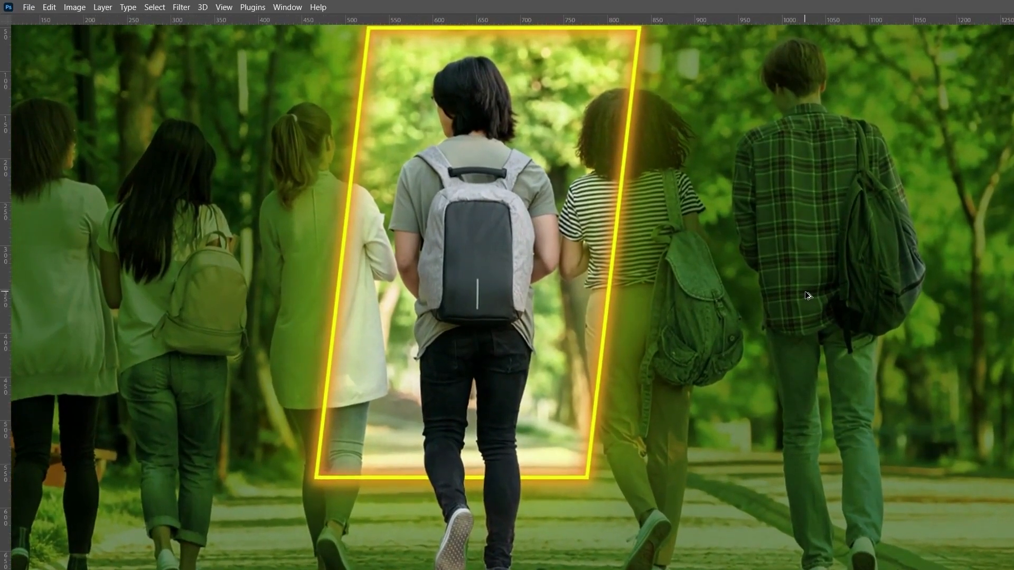